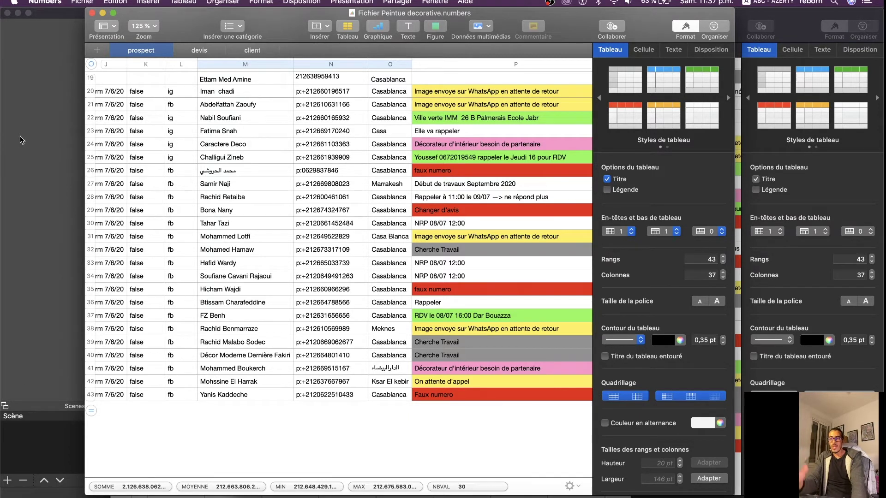
Leave Numbers for Firefox and open Facebook in a new tab
{"action": "left_click", "coordinate": [373, 492]}
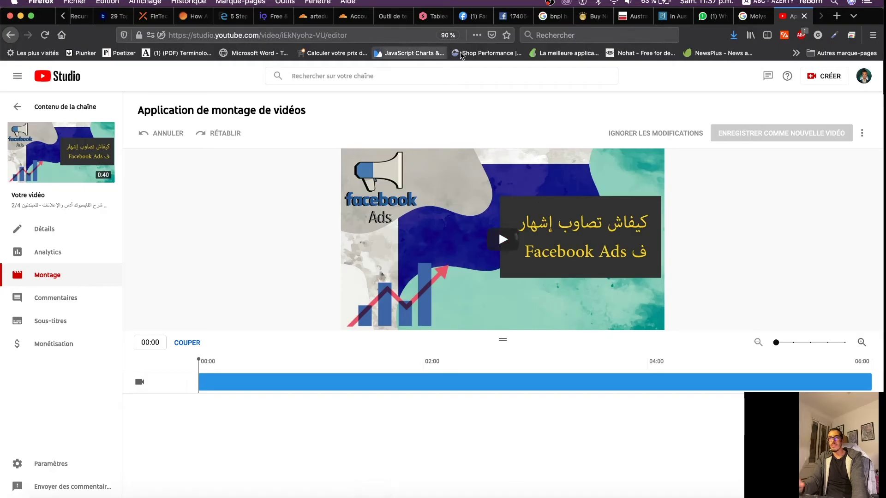
{"action": "key", "text": "super+t"}
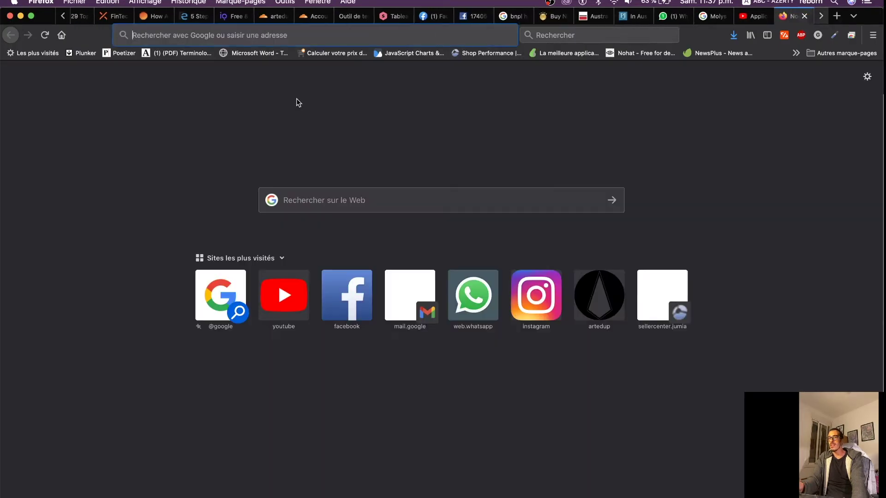
{"action": "left_click", "coordinate": [343, 302]}
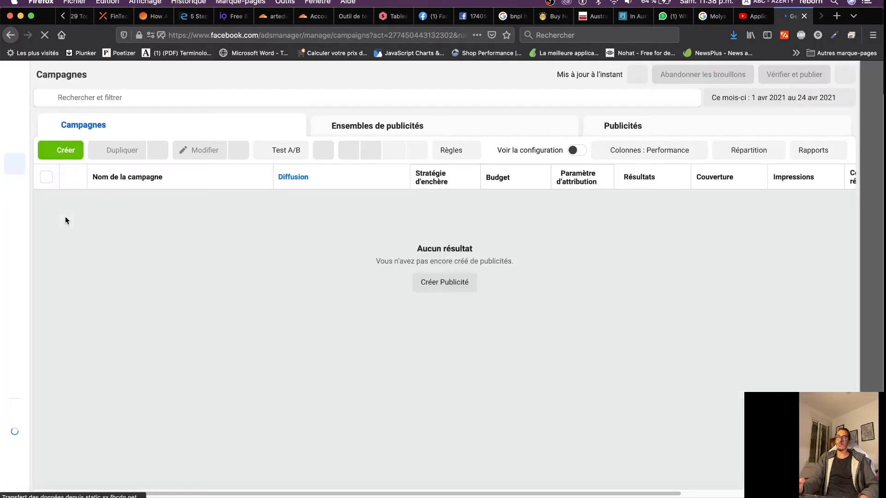
Begin a new campaign from the empty Campagnes list with the Créer button
{"action": "left_click", "coordinate": [64, 153]}
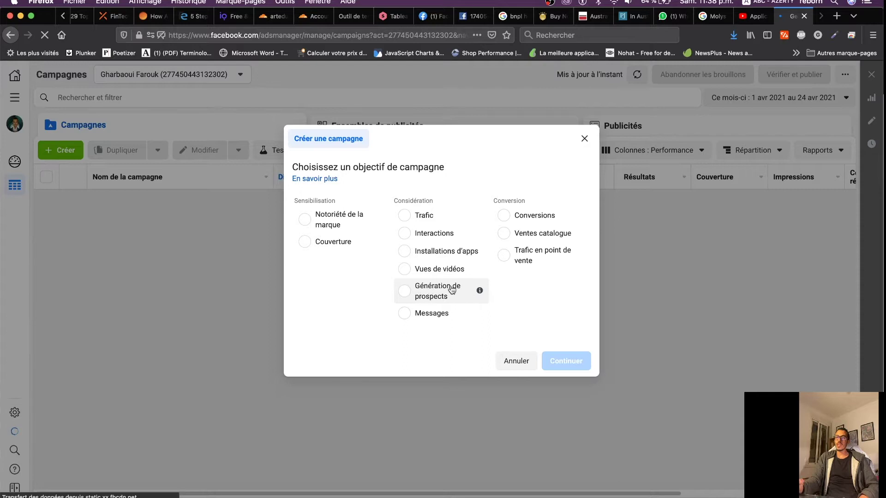
Pick Génération de prospects as the objective and create the campaign
{"action": "left_click", "coordinate": [406, 290]}
{"action": "left_click", "coordinate": [566, 427]}
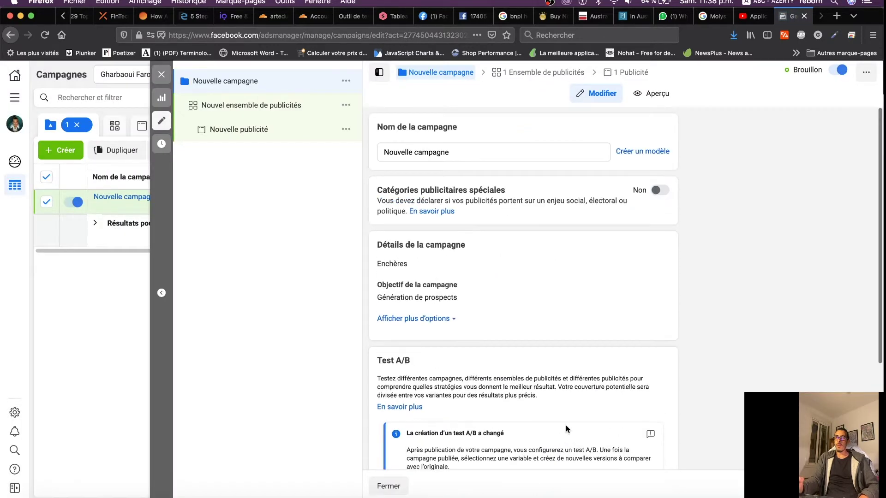
Review the campaign settings, then move to the Nouvel ensemble de publicités ad set editor
{"action": "scroll", "coordinate": [566, 425], "scroll_direction": "down", "scroll_amount": 3}
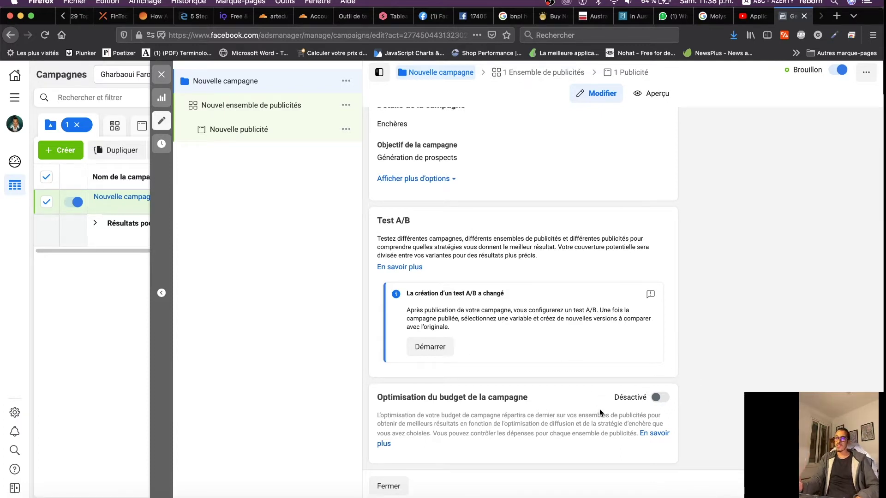
{"action": "left_click", "coordinate": [244, 106]}
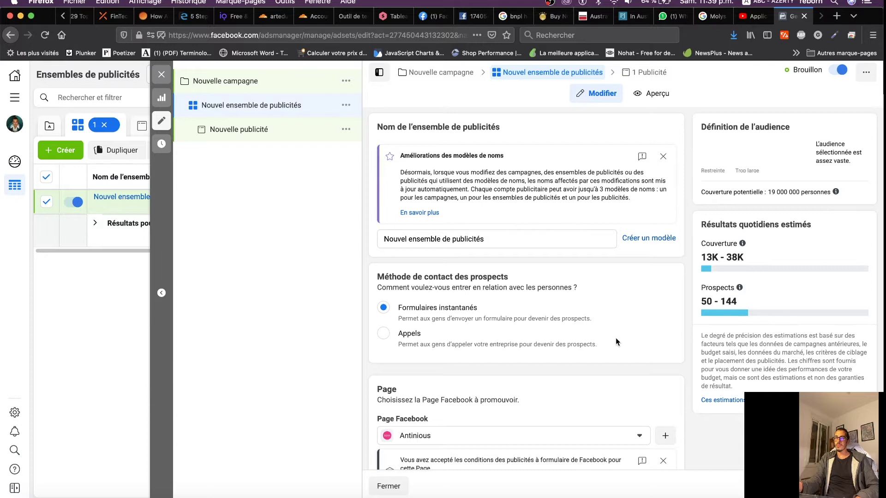
{"action": "scroll", "coordinate": [616, 340], "scroll_direction": "down", "scroll_amount": 3}
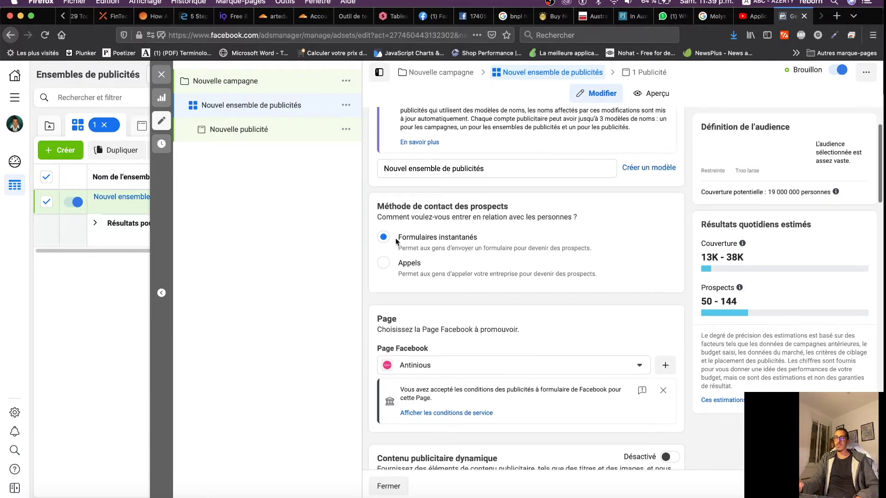
{"action": "scroll", "coordinate": [502, 296], "scroll_direction": "down", "scroll_amount": 2}
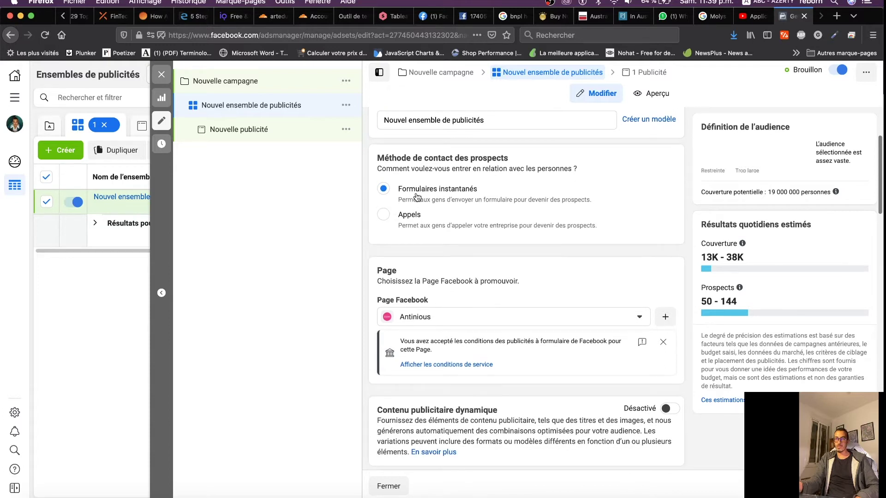
{"action": "scroll", "coordinate": [560, 283], "scroll_direction": "down", "scroll_amount": 5}
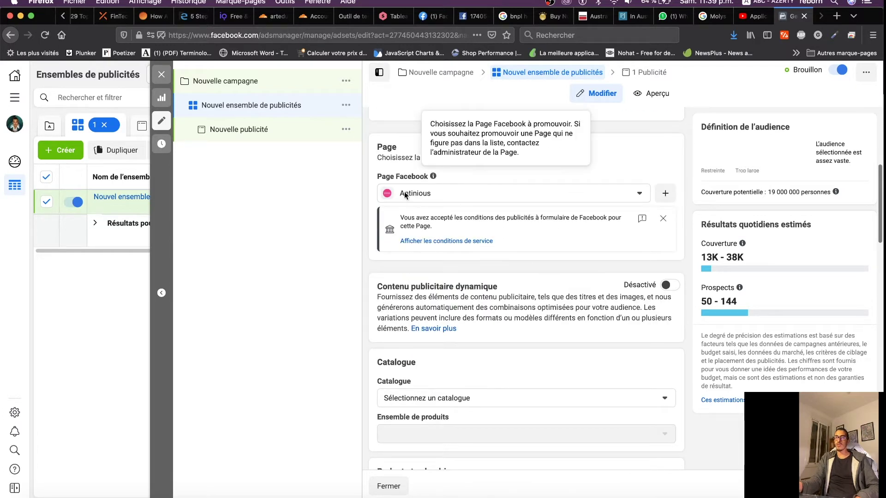
{"action": "scroll", "coordinate": [486, 274], "scroll_direction": "down", "scroll_amount": 4}
{"action": "scroll", "coordinate": [486, 275], "scroll_direction": "down", "scroll_amount": 2}
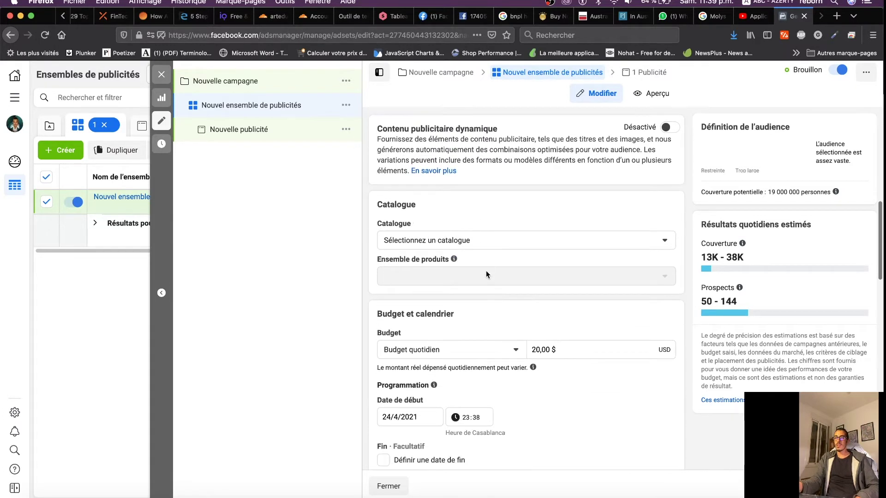
{"action": "mouse_move", "coordinate": [454, 259]}
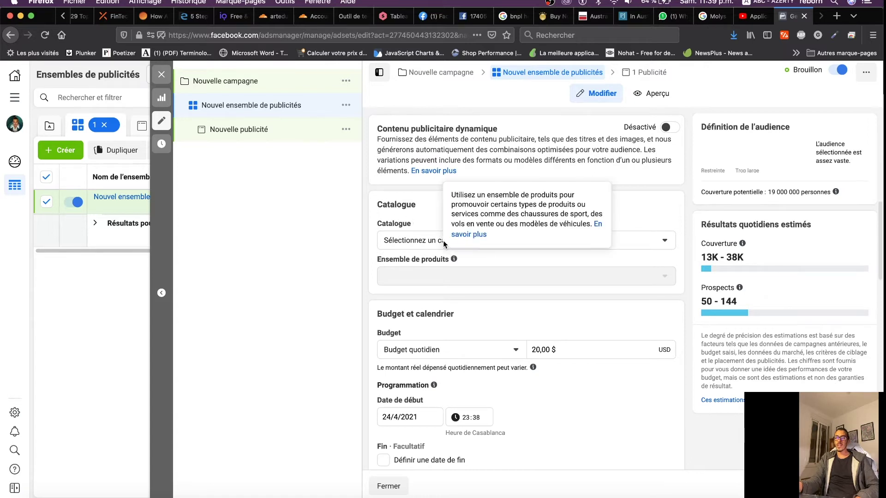
{"action": "left_click", "coordinate": [419, 243]}
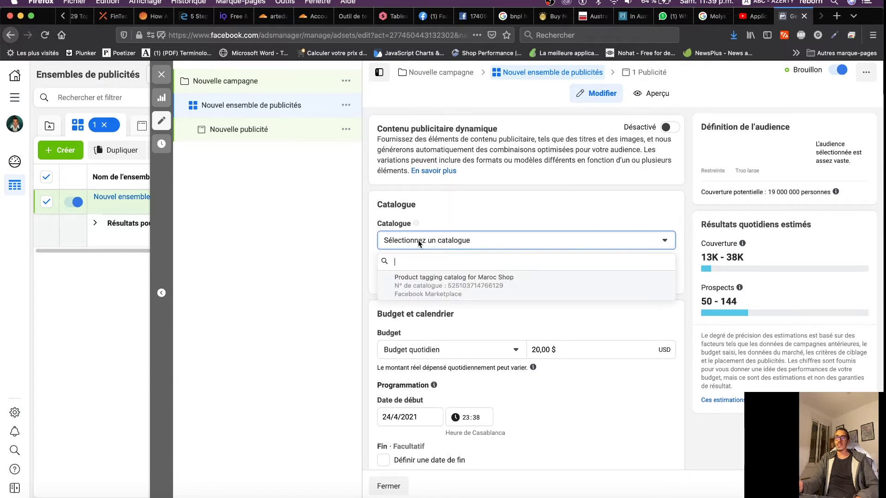
{"action": "left_click", "coordinate": [420, 242]}
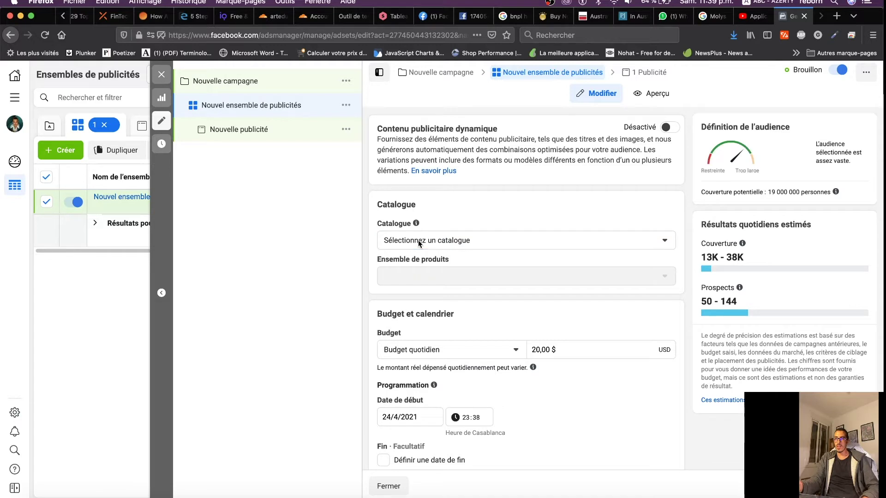
{"action": "scroll", "coordinate": [460, 286], "scroll_direction": "down", "scroll_amount": 3}
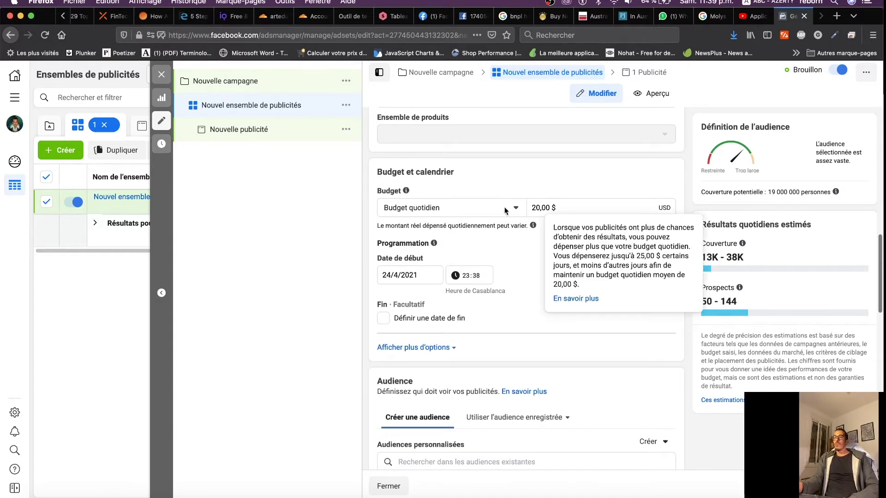
{"action": "mouse_move", "coordinate": [557, 221]}
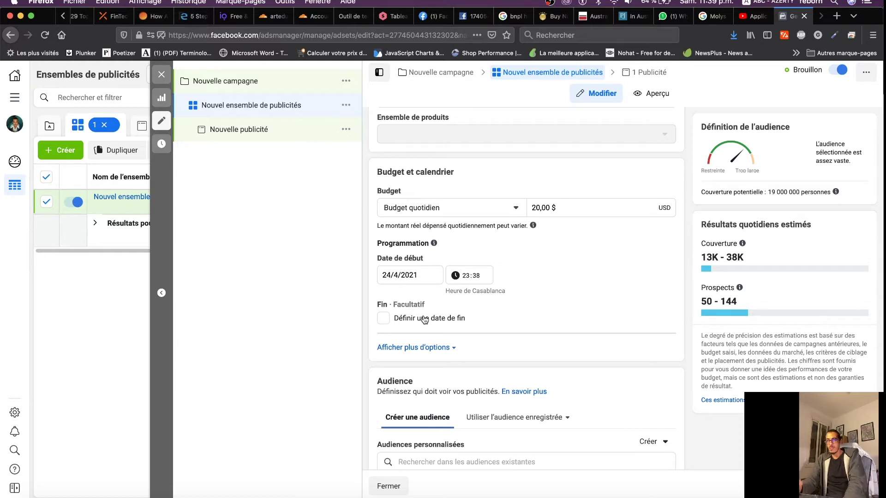
{"action": "scroll", "coordinate": [425, 319], "scroll_direction": "down", "scroll_amount": 5}
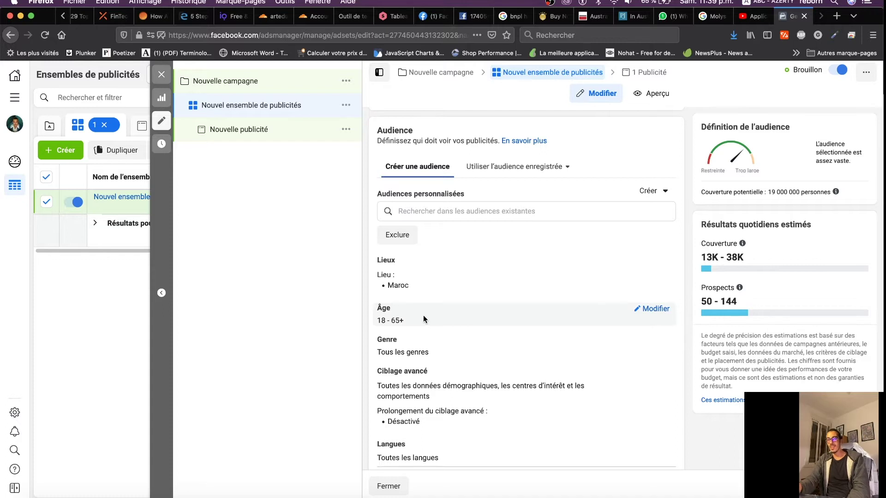
Switch the ad set to Placements manuels and exclude Audience Network from the platforms
{"action": "scroll", "coordinate": [425, 320], "scroll_direction": "down", "scroll_amount": 5}
{"action": "scroll", "coordinate": [425, 320], "scroll_direction": "up", "scroll_amount": 4}
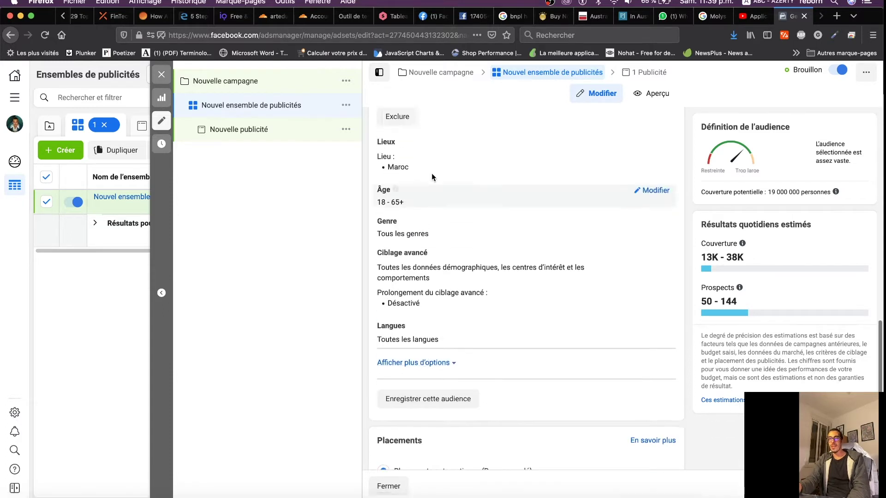
{"action": "scroll", "coordinate": [431, 326], "scroll_direction": "down", "scroll_amount": 2}
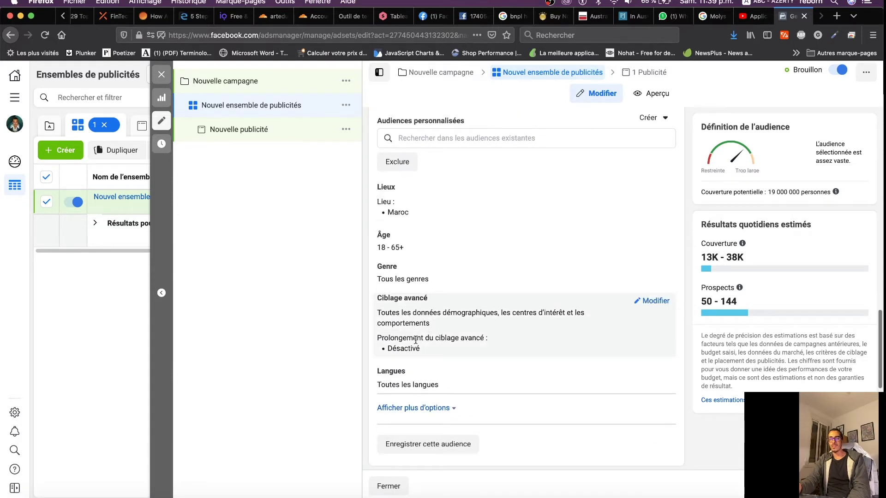
{"action": "scroll", "coordinate": [416, 344], "scroll_direction": "down", "scroll_amount": 2}
{"action": "scroll", "coordinate": [415, 343], "scroll_direction": "down", "scroll_amount": 5}
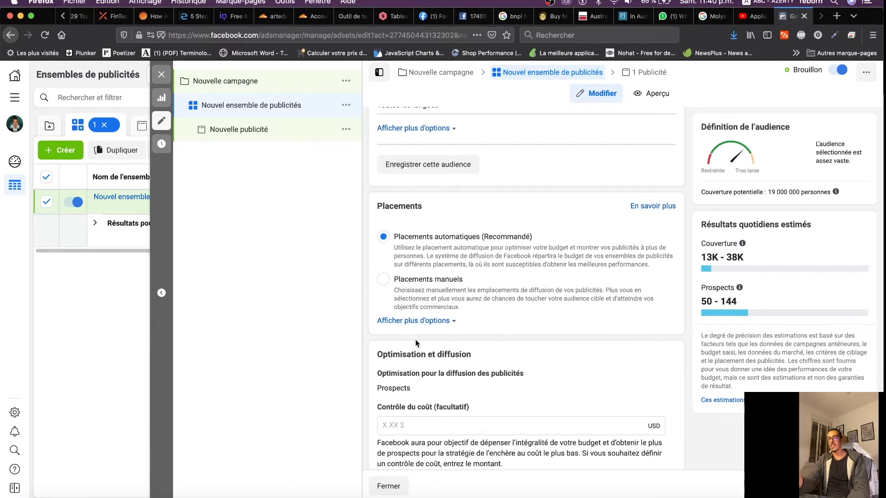
{"action": "scroll", "coordinate": [416, 344], "scroll_direction": "down", "scroll_amount": 2}
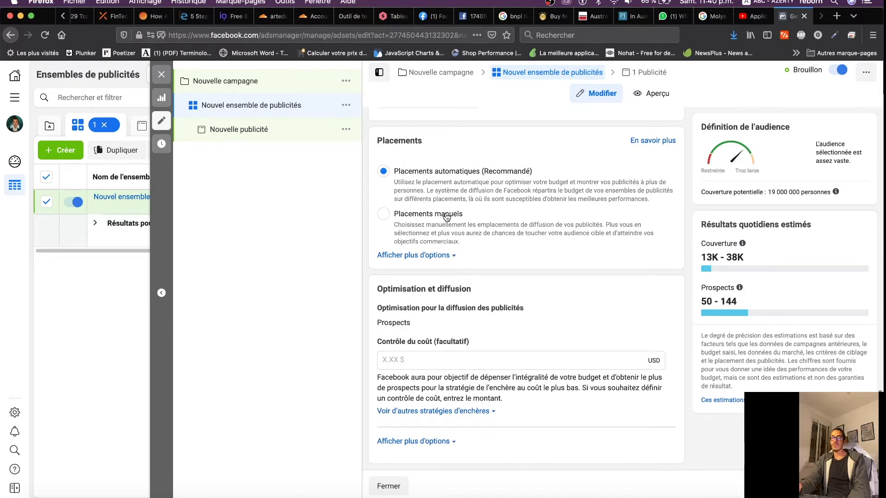
{"action": "left_click", "coordinate": [383, 217]}
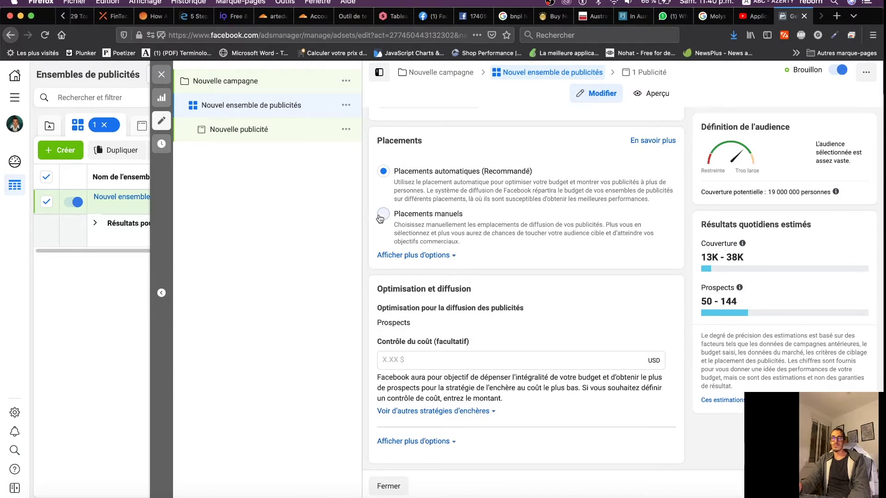
{"action": "scroll", "coordinate": [479, 246], "scroll_direction": "down", "scroll_amount": 2}
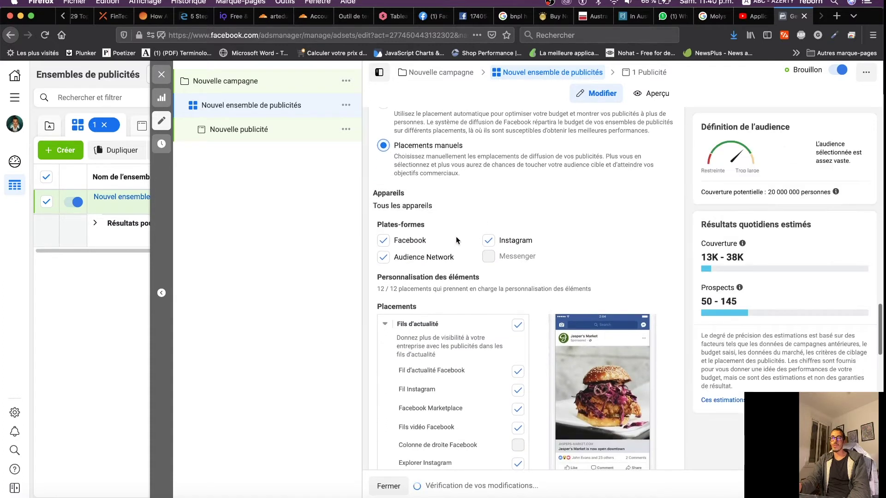
{"action": "left_click", "coordinate": [384, 257]}
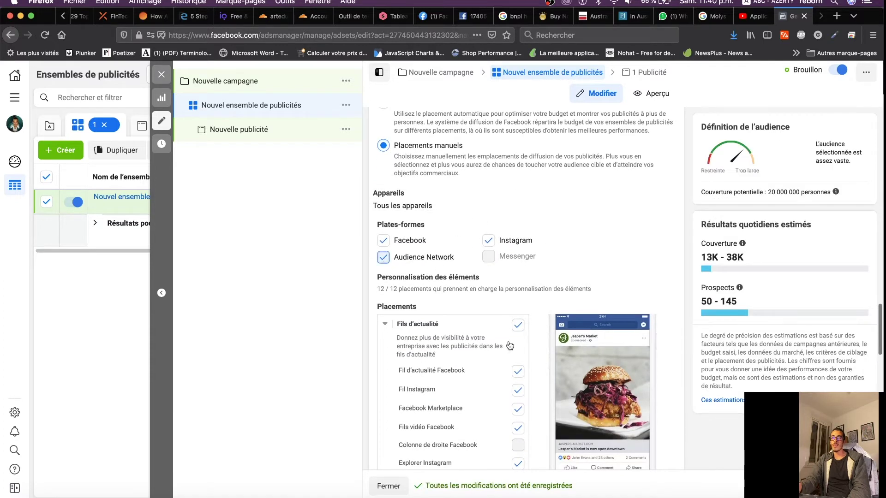
{"action": "scroll", "coordinate": [457, 360], "scroll_direction": "down", "scroll_amount": 10}
{"action": "scroll", "coordinate": [457, 359], "scroll_direction": "down", "scroll_amount": 7}
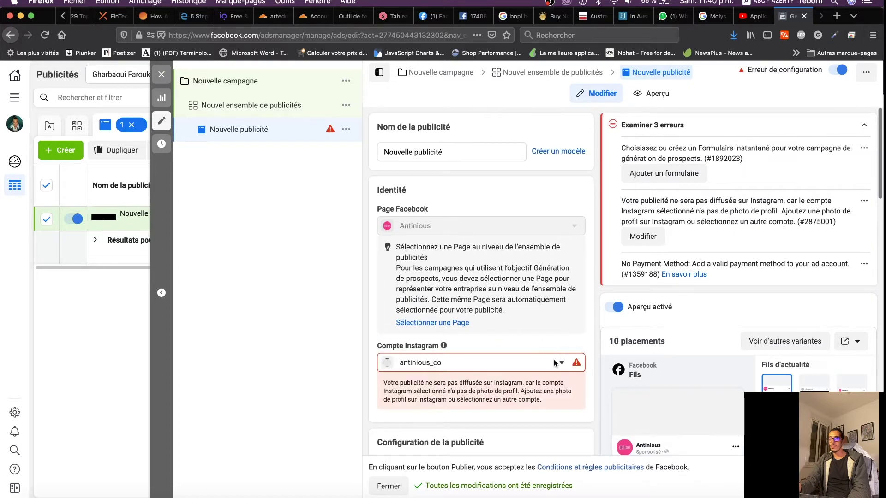
Keep the existing Instagram account for the ad
{"action": "scroll", "coordinate": [563, 366], "scroll_direction": "down", "scroll_amount": 5}
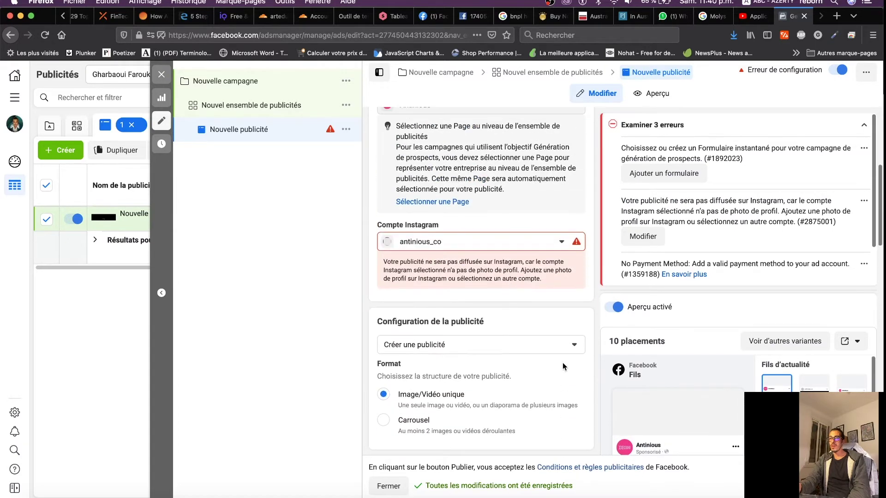
{"action": "left_click", "coordinate": [562, 241]}
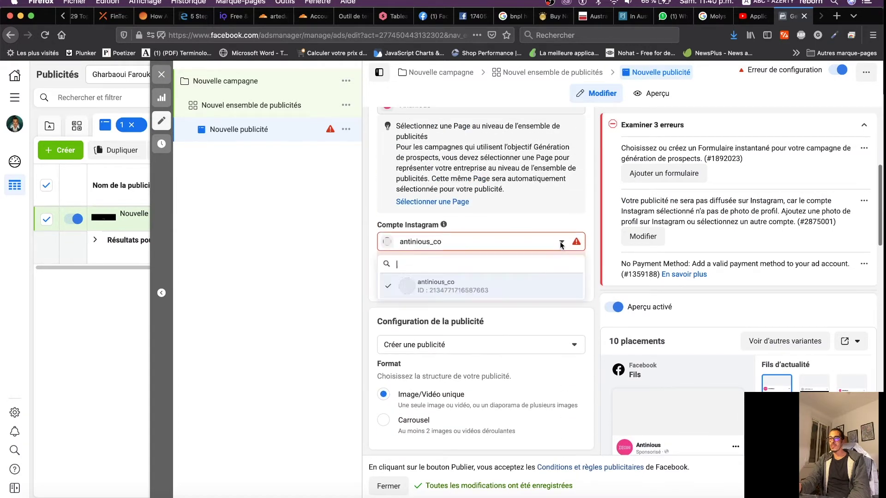
{"action": "left_click", "coordinate": [436, 286]}
Start a new instant form from the Formulaire instantané section
{"action": "scroll", "coordinate": [514, 261], "scroll_direction": "down", "scroll_amount": 3}
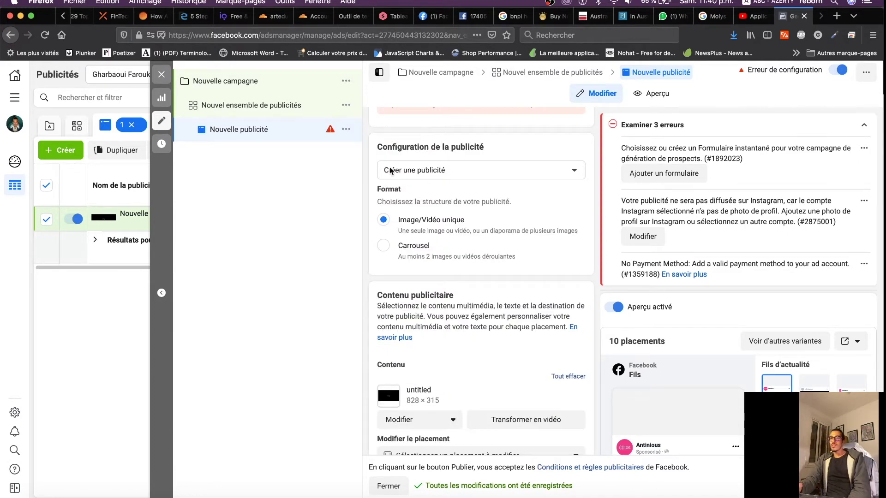
{"action": "scroll", "coordinate": [458, 275], "scroll_direction": "down", "scroll_amount": 3}
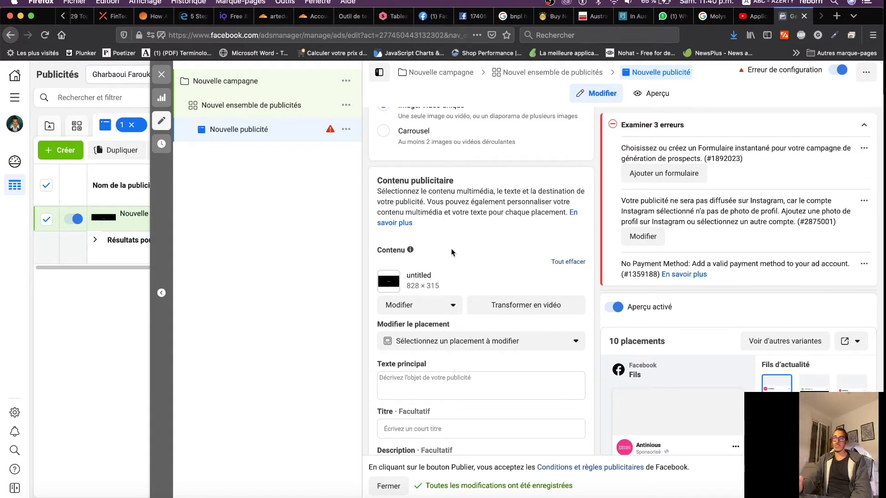
{"action": "scroll", "coordinate": [452, 251], "scroll_direction": "down", "scroll_amount": 10}
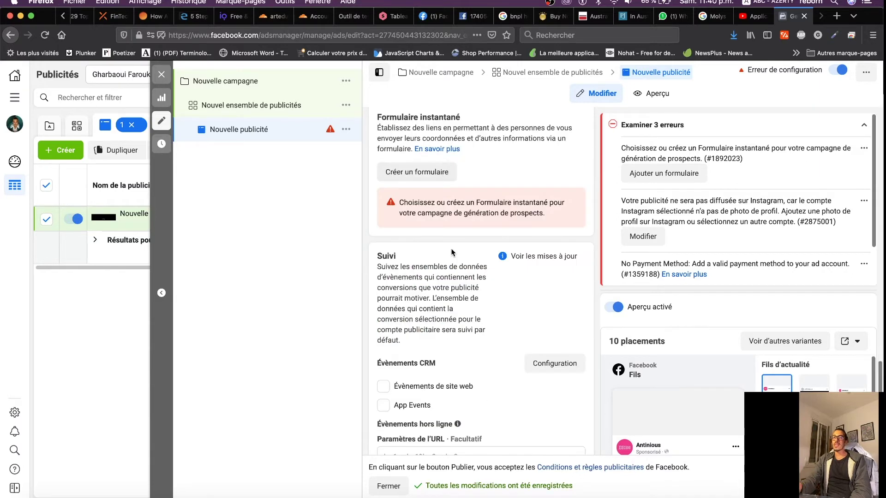
{"action": "scroll", "coordinate": [451, 251], "scroll_direction": "up", "scroll_amount": 3}
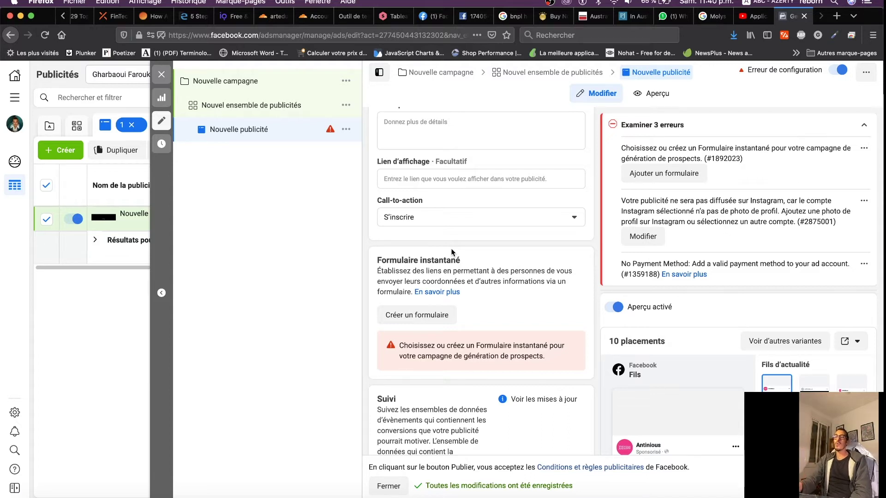
{"action": "left_click_drag", "start_coordinate": [379, 261], "coordinate": [468, 262]}
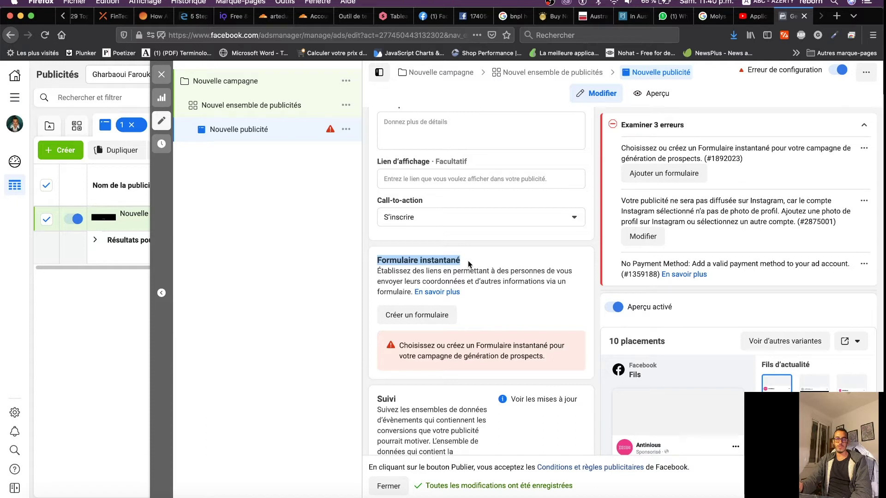
{"action": "left_click_drag", "start_coordinate": [468, 263], "coordinate": [376, 264]}
{"action": "left_click", "coordinate": [409, 316]}
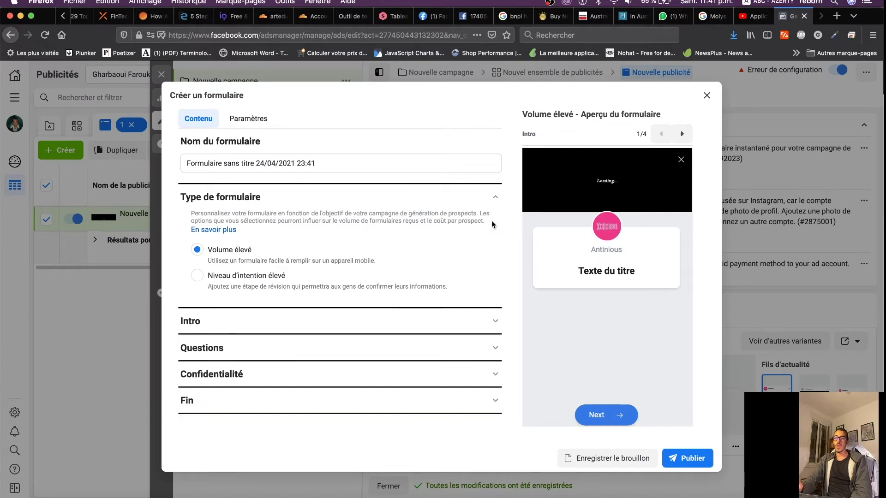
Rename the instant form to 'Formulaire Test', fixing the typo
{"action": "left_click", "coordinate": [497, 199]}
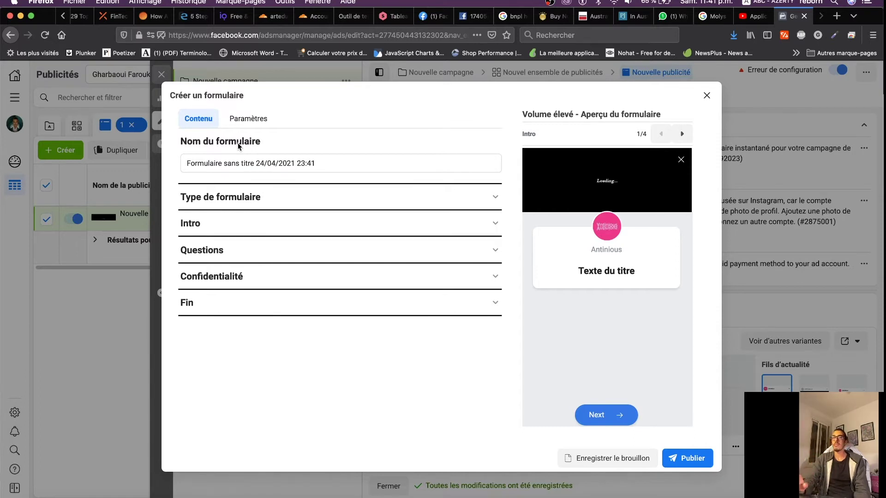
{"action": "left_click_drag", "start_coordinate": [314, 163], "coordinate": [181, 159]}
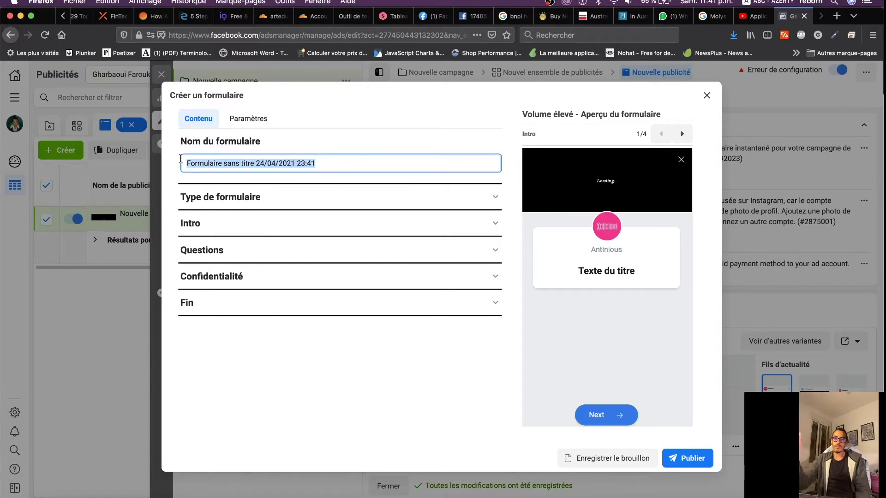
{"action": "type", "text": "For"}
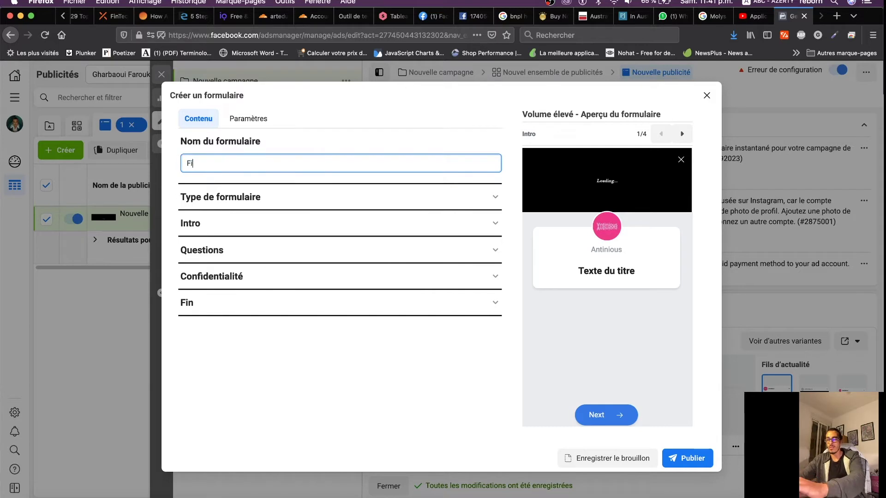
{"action": "type", "text": "mrulaire Test"}
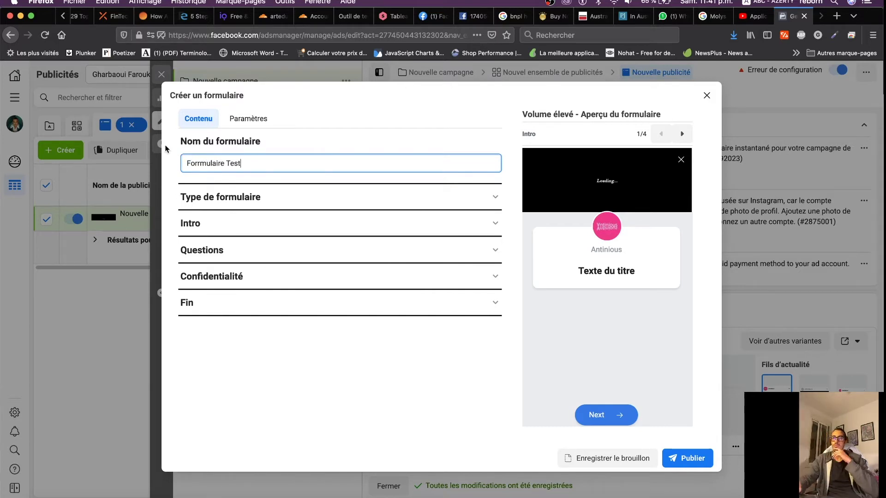
{"action": "left_click", "coordinate": [199, 164]}
{"action": "key", "text": "Delete"}
{"action": "key", "text": "Delete"}
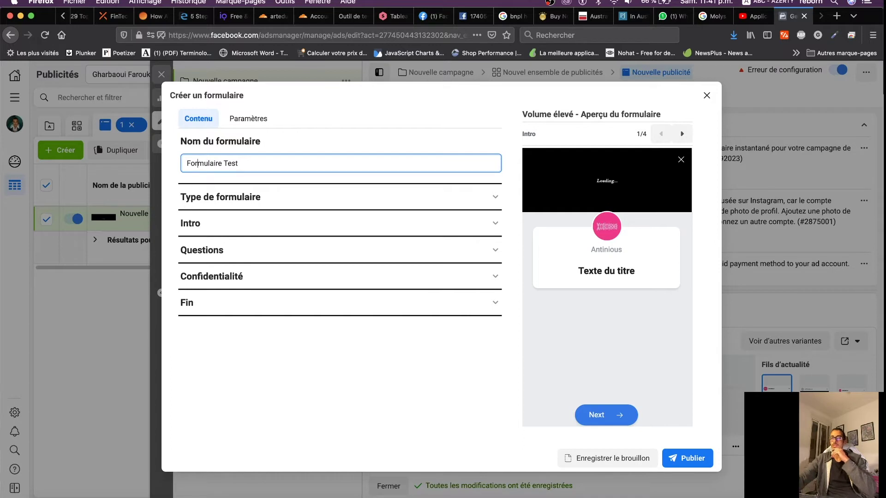
Compare Niveau d'intention élevé with Volume élevé and leave Volume élevé selected
{"action": "left_click", "coordinate": [279, 204]}
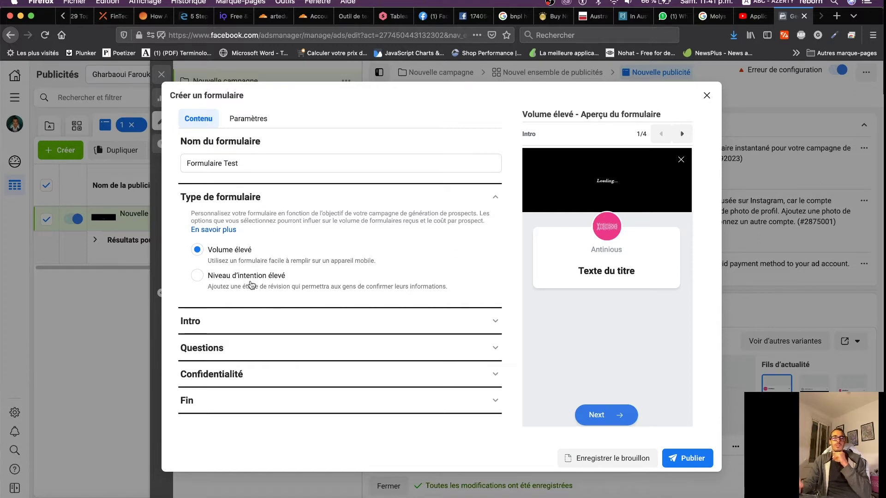
{"action": "left_click", "coordinate": [197, 277]}
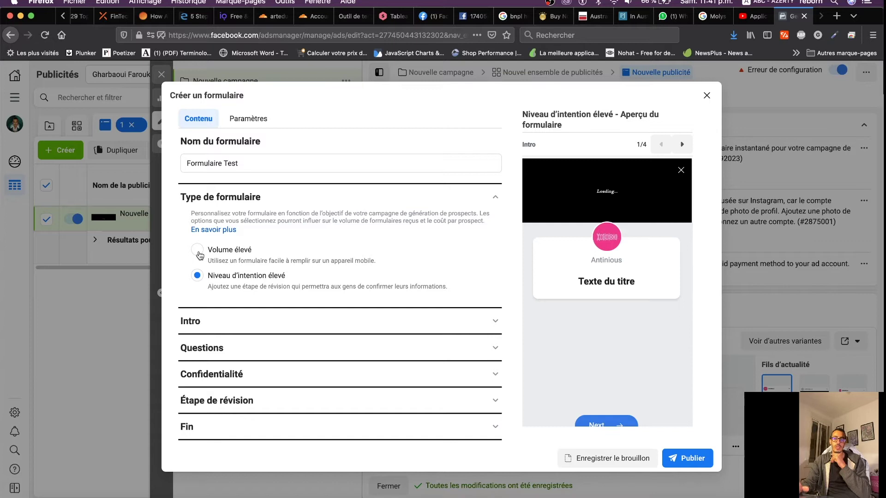
{"action": "left_click", "coordinate": [198, 250]}
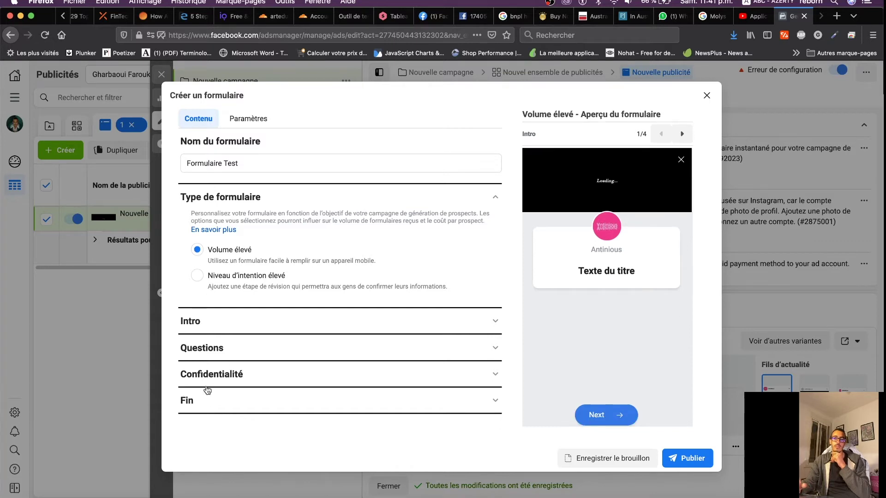
{"action": "left_click", "coordinate": [197, 276]}
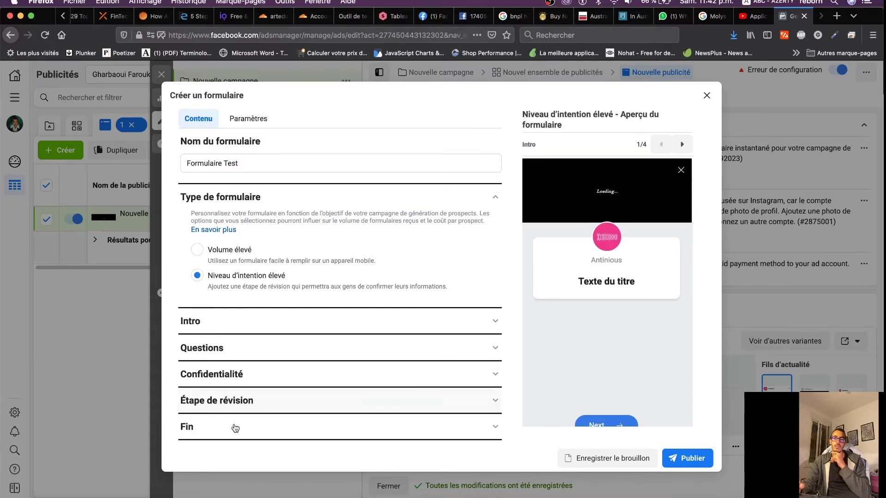
{"action": "left_click", "coordinate": [198, 250]}
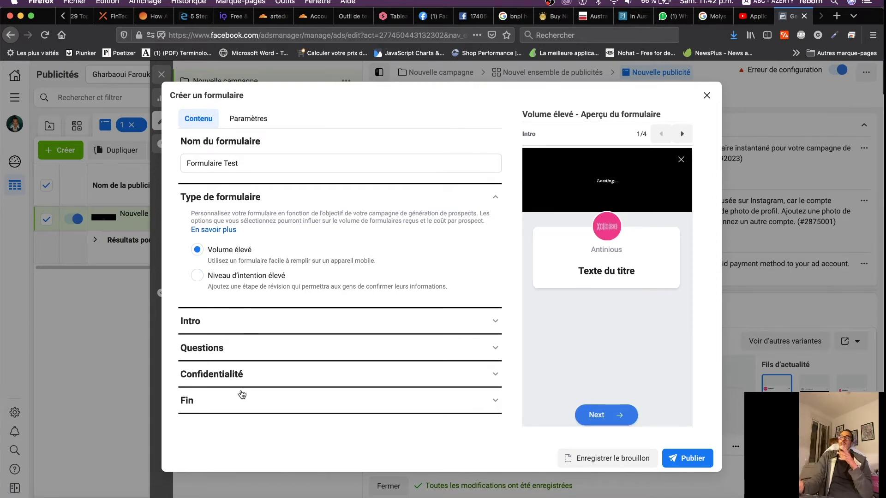
{"action": "left_click", "coordinate": [199, 276]}
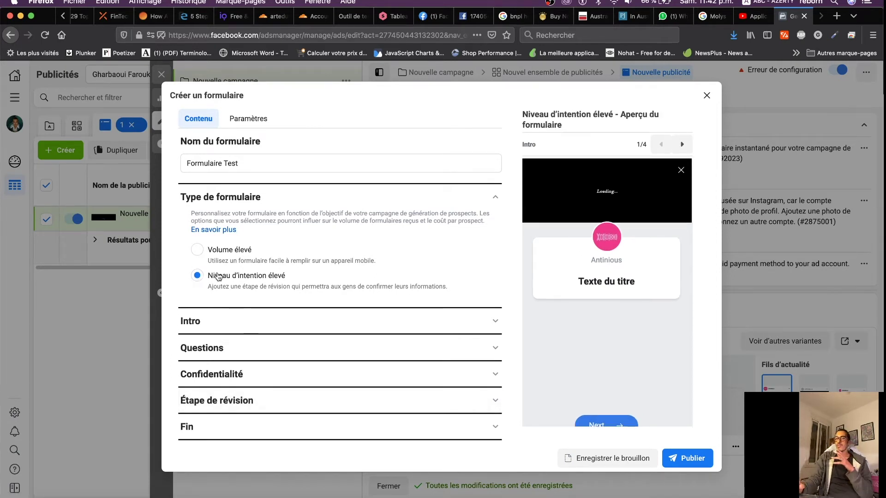
{"action": "left_click", "coordinate": [198, 250]}
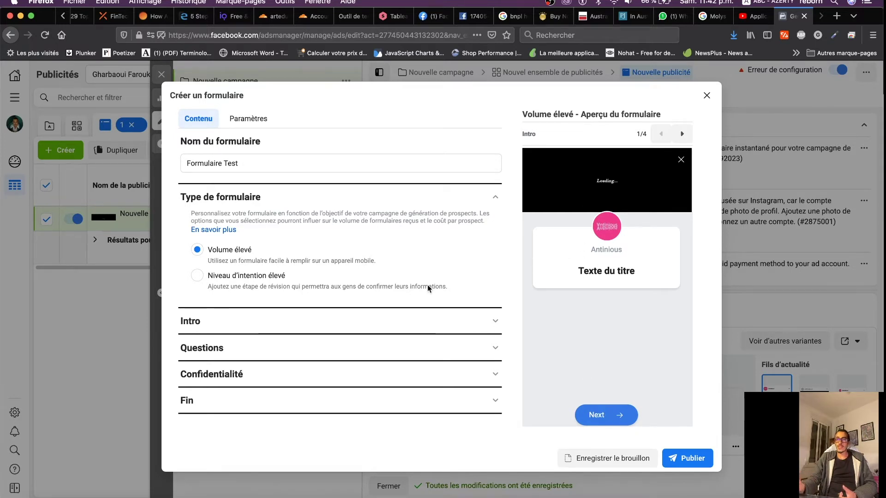
{"action": "left_click", "coordinate": [212, 323]}
{"action": "scroll", "coordinate": [265, 353], "scroll_direction": "down", "scroll_amount": 5}
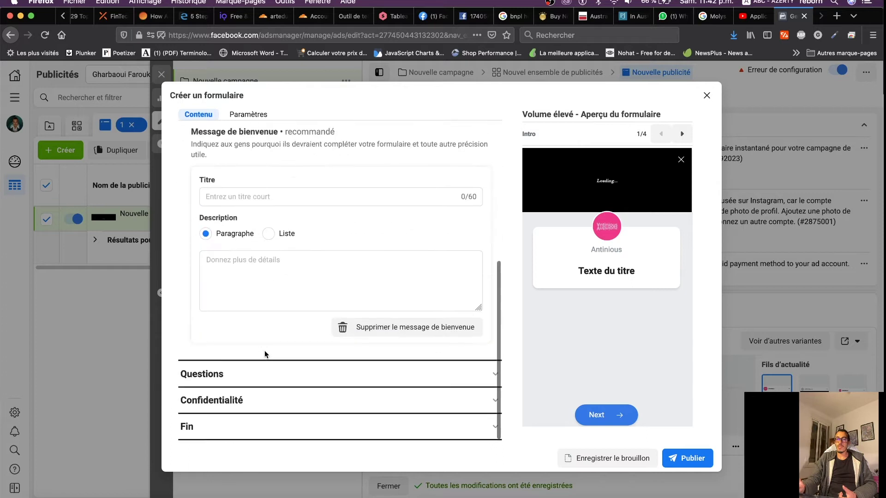
{"action": "left_click", "coordinate": [223, 373]}
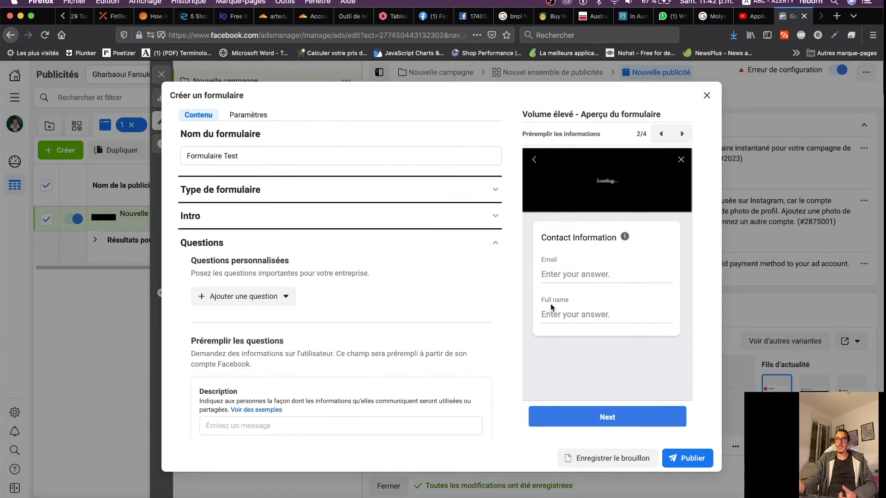
{"action": "scroll", "coordinate": [387, 314], "scroll_direction": "down", "scroll_amount": 5}
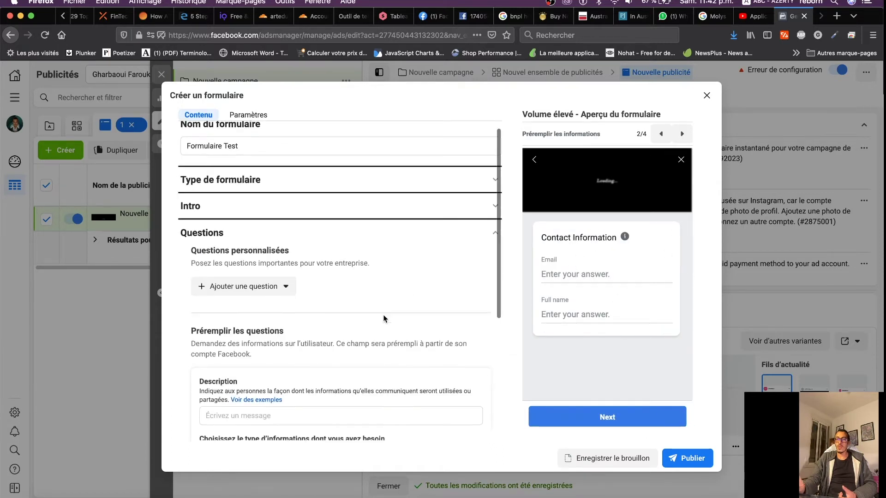
{"action": "left_click", "coordinate": [231, 431]}
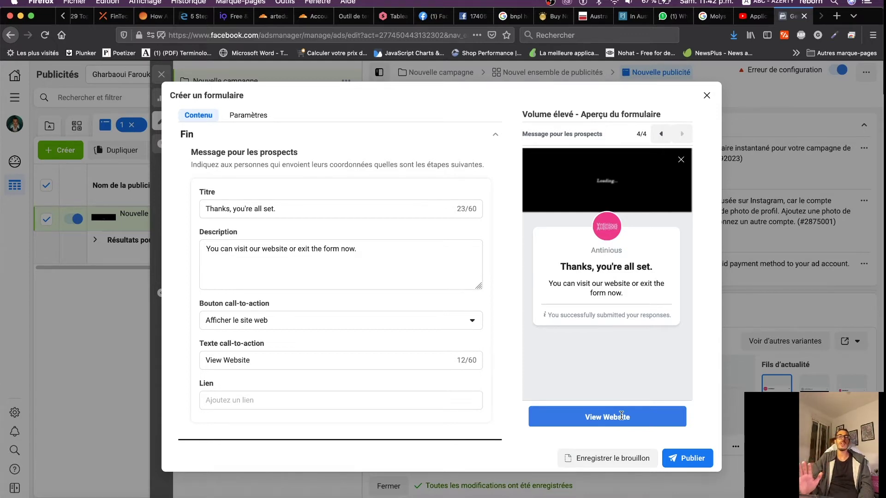
{"action": "scroll", "coordinate": [354, 249], "scroll_direction": "up", "scroll_amount": 3}
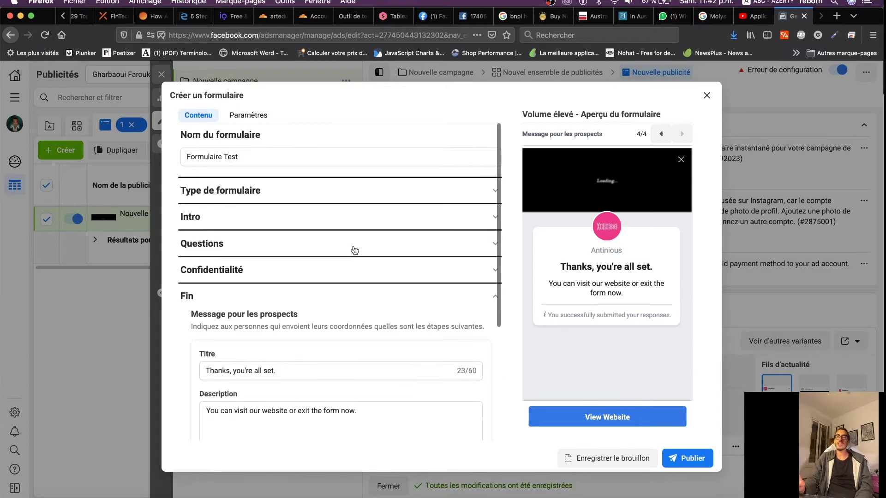
{"action": "left_click", "coordinate": [221, 194]}
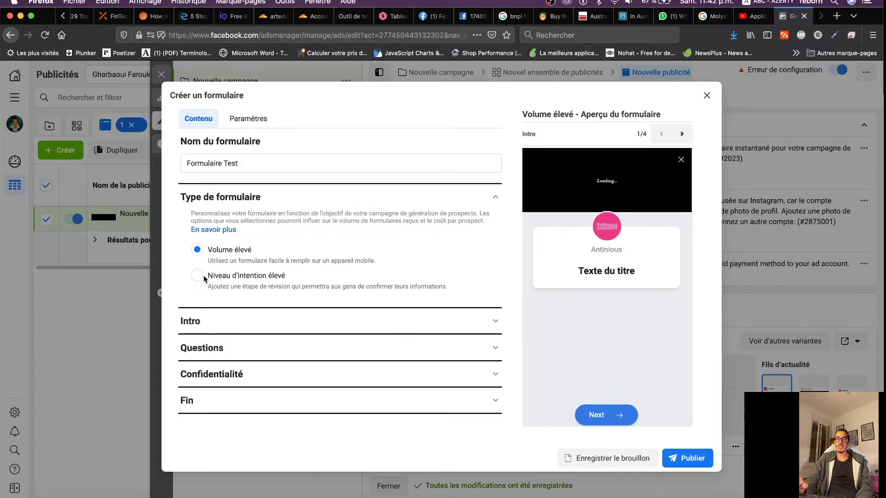
{"action": "left_click", "coordinate": [204, 279]}
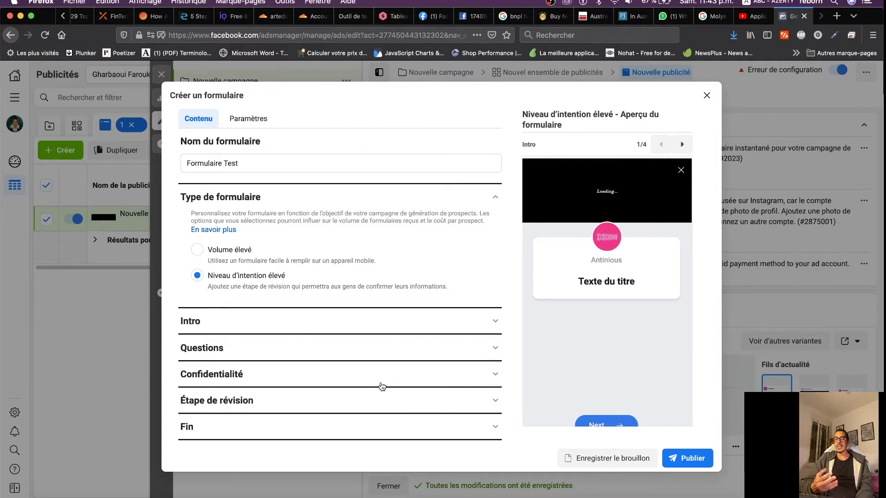
{"action": "left_click", "coordinate": [688, 144]}
{"action": "left_click", "coordinate": [689, 145]}
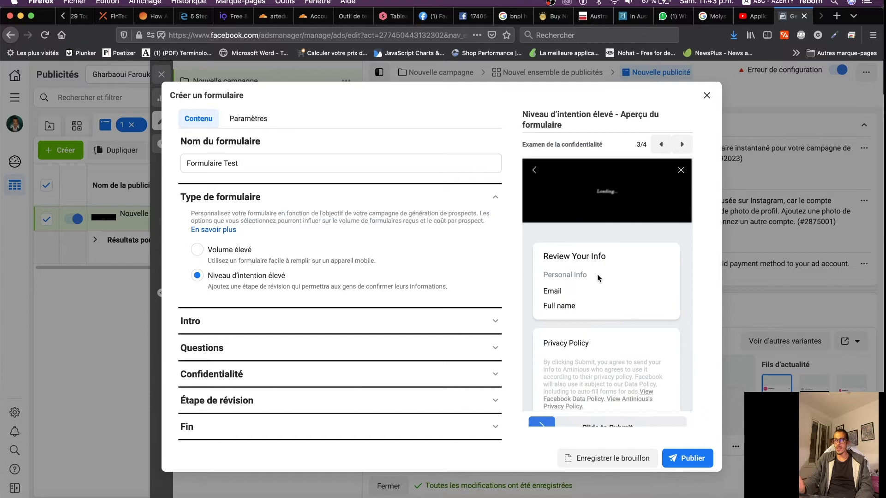
{"action": "scroll", "coordinate": [599, 277], "scroll_direction": "down", "scroll_amount": 2}
{"action": "left_click_drag", "start_coordinate": [546, 218], "coordinate": [605, 217]}
{"action": "left_click", "coordinate": [605, 217]}
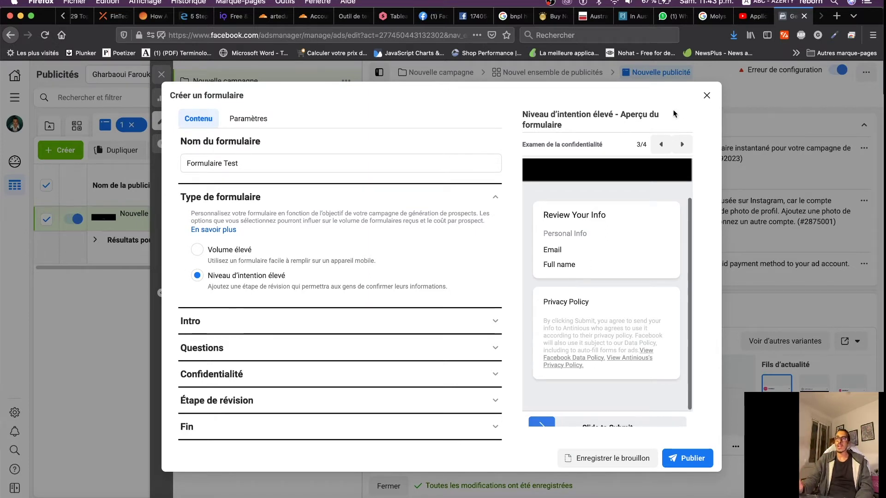
{"action": "left_click", "coordinate": [683, 144]}
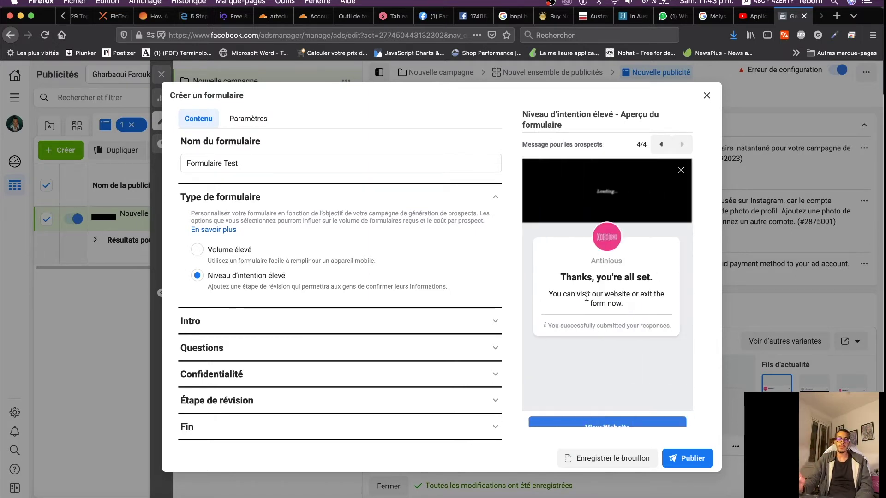
{"action": "left_click", "coordinate": [197, 250]}
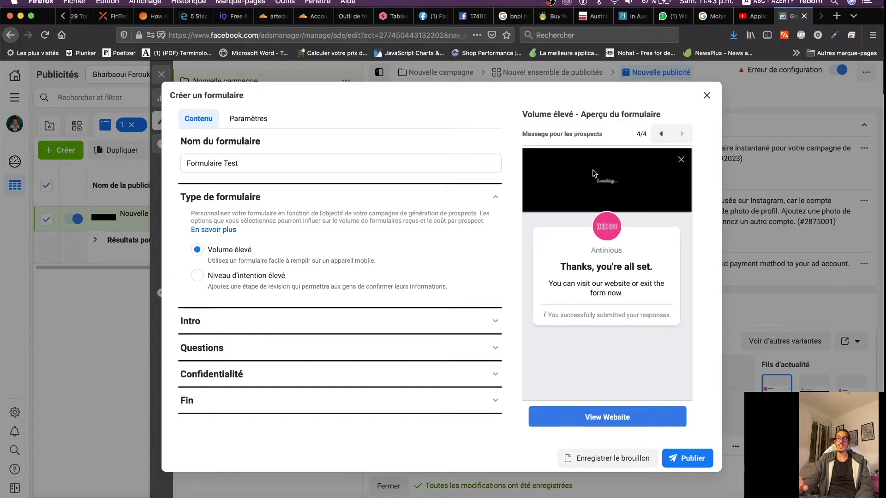
{"action": "left_click", "coordinate": [662, 134]}
{"action": "left_click", "coordinate": [662, 134]}
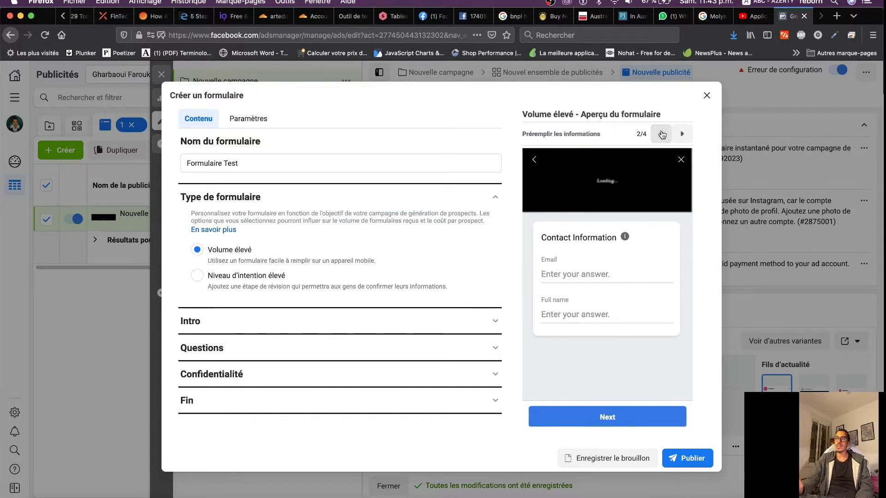
{"action": "left_click", "coordinate": [661, 134]}
{"action": "left_click", "coordinate": [683, 134]}
{"action": "left_click", "coordinate": [682, 134]}
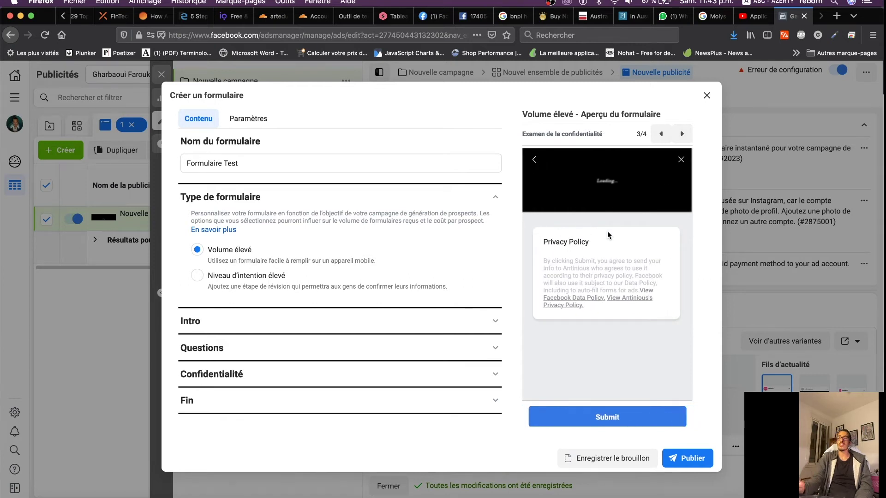
{"action": "left_click", "coordinate": [199, 275]}
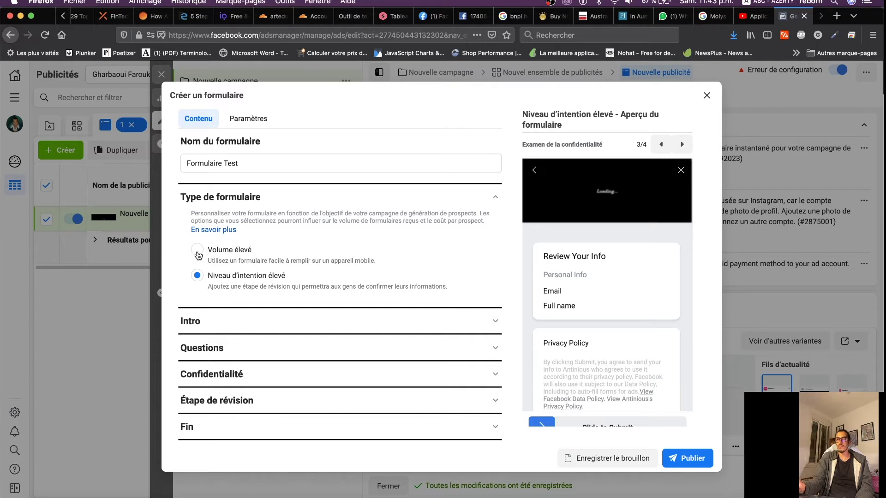
{"action": "left_click", "coordinate": [197, 250]}
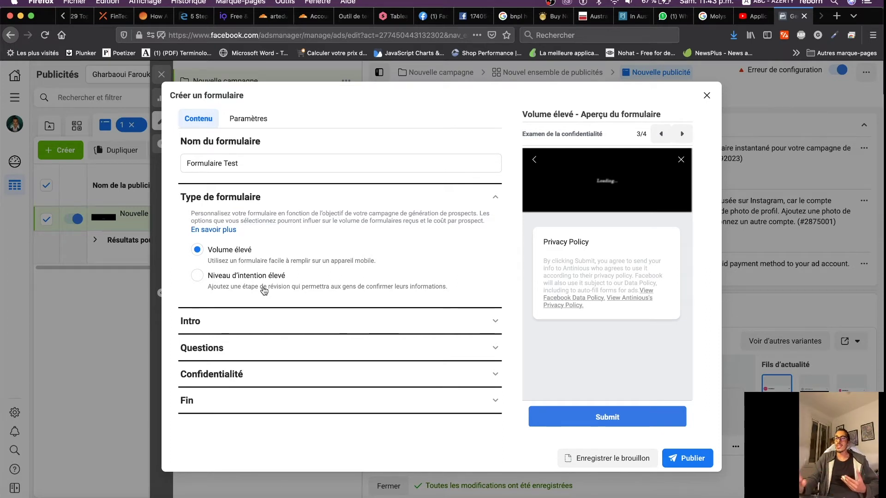
Check the Numbers prospect sheet, then close and minimize its windows to reveal the form
{"action": "key", "text": "super+Tab"}
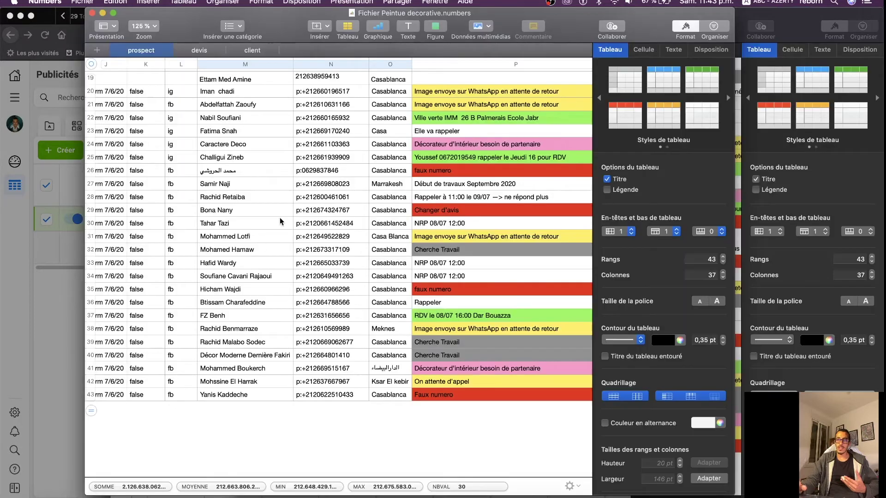
{"action": "scroll", "coordinate": [280, 222], "scroll_direction": "up", "scroll_amount": 4}
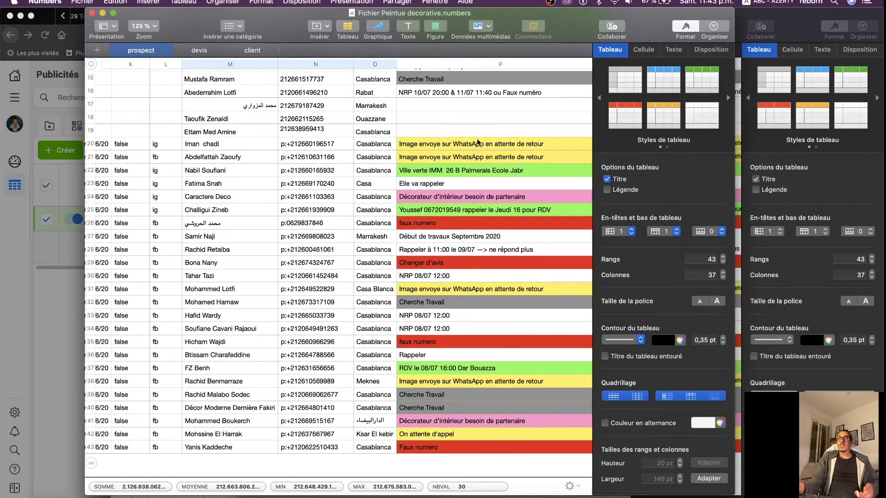
{"action": "left_click", "coordinate": [312, 146]}
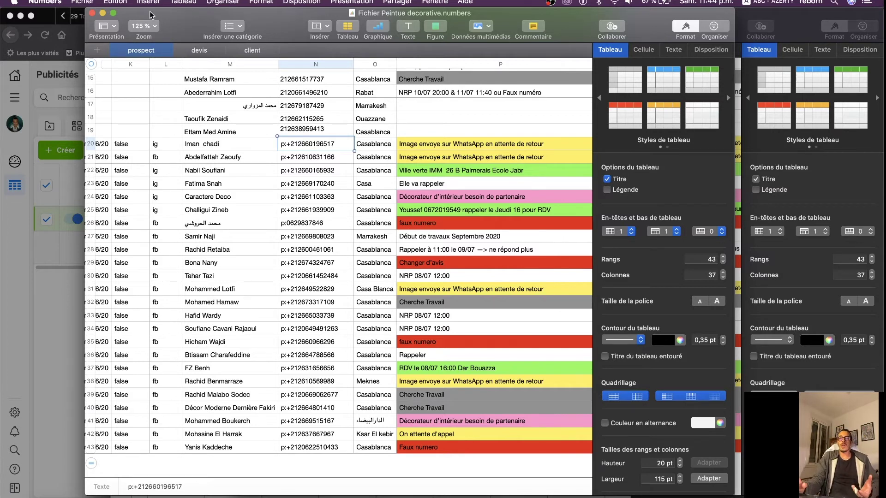
{"action": "left_click", "coordinate": [102, 14]}
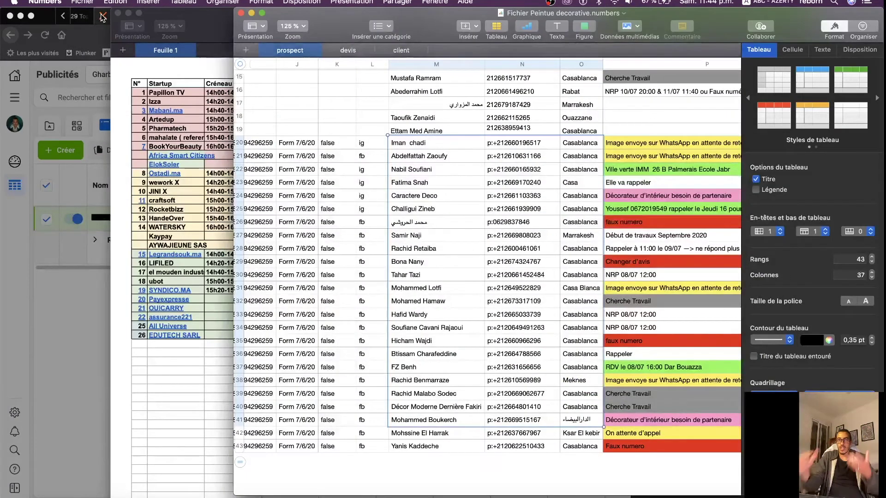
{"action": "left_click", "coordinate": [128, 15]}
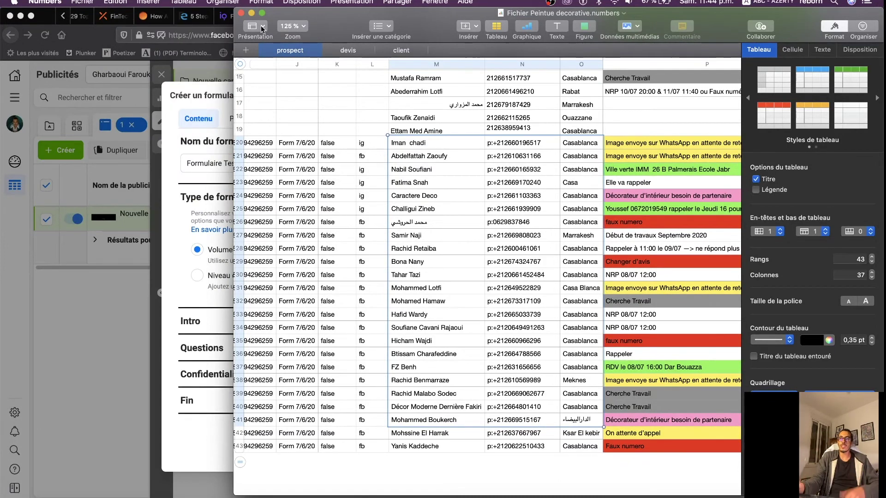
{"action": "left_click", "coordinate": [251, 13]}
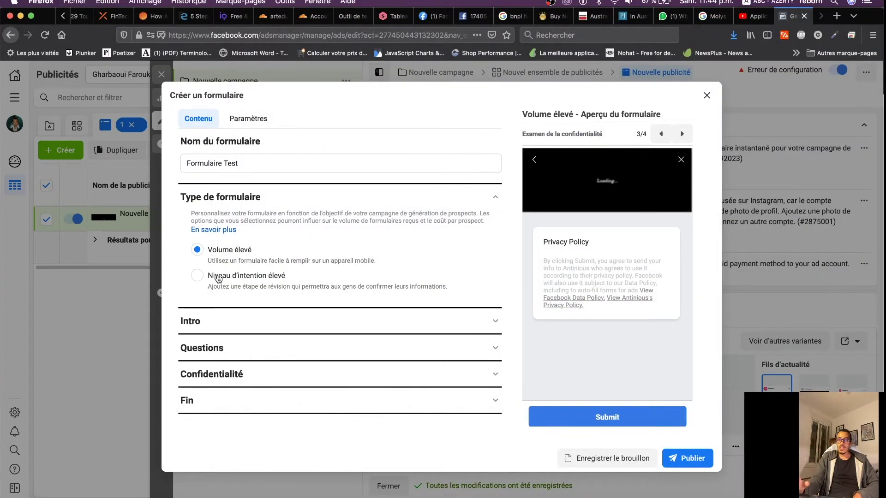
Try Niveau d'intention élevé, settle back on Volume élevé, and expand the Intro section
{"action": "left_click", "coordinate": [198, 276]}
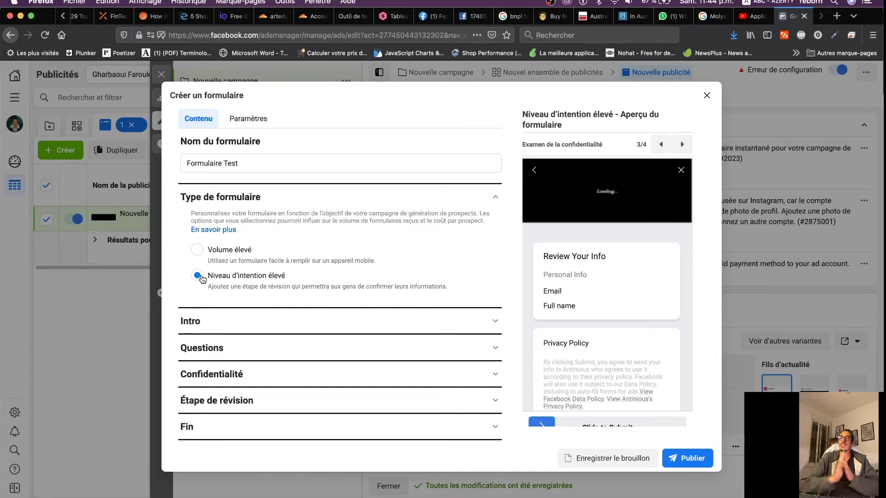
{"action": "left_click", "coordinate": [198, 250]}
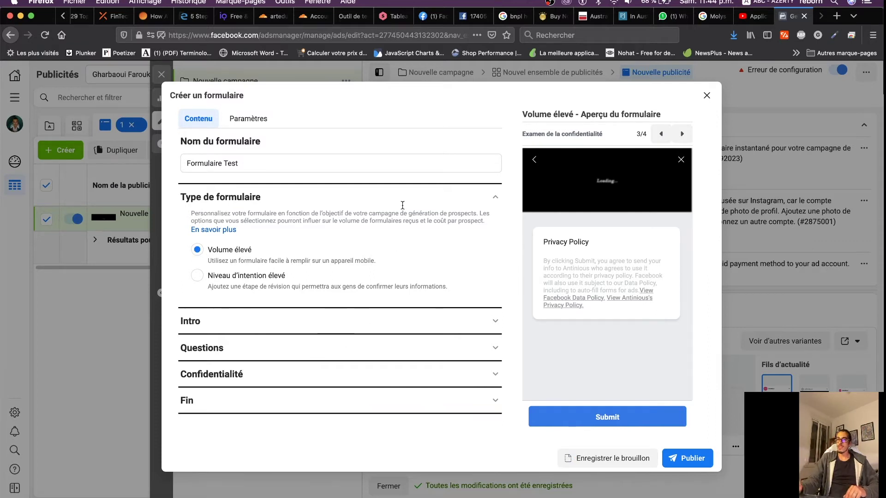
{"action": "left_click", "coordinate": [480, 206]}
{"action": "left_click", "coordinate": [420, 226]}
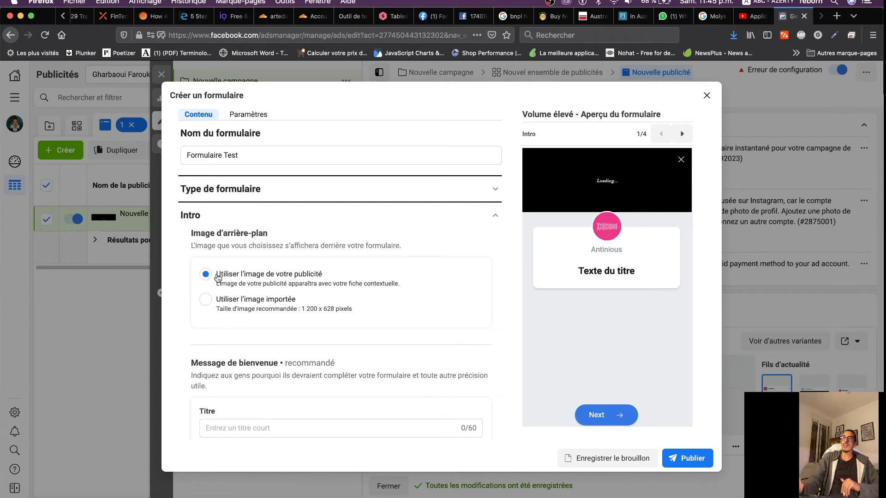
Set the intro background to the uploaded image Cozy4.jpg from Téléchargements
{"action": "left_click", "coordinate": [206, 300]}
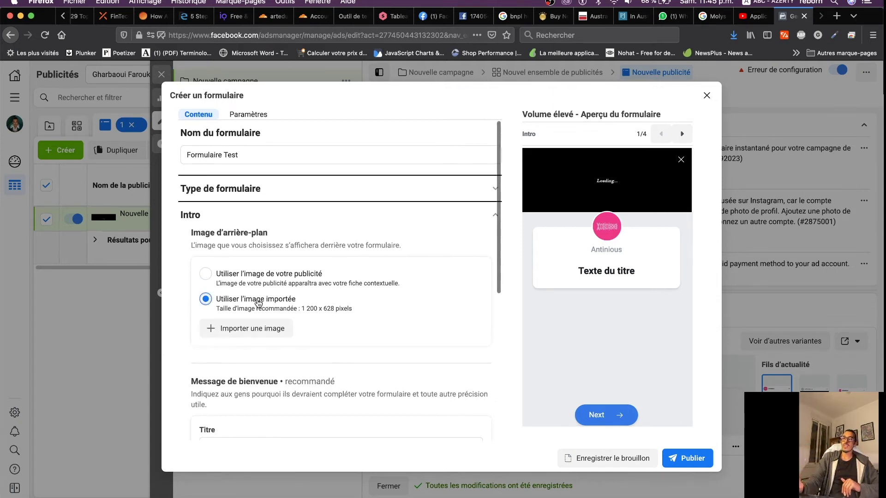
{"action": "left_click", "coordinate": [246, 329]}
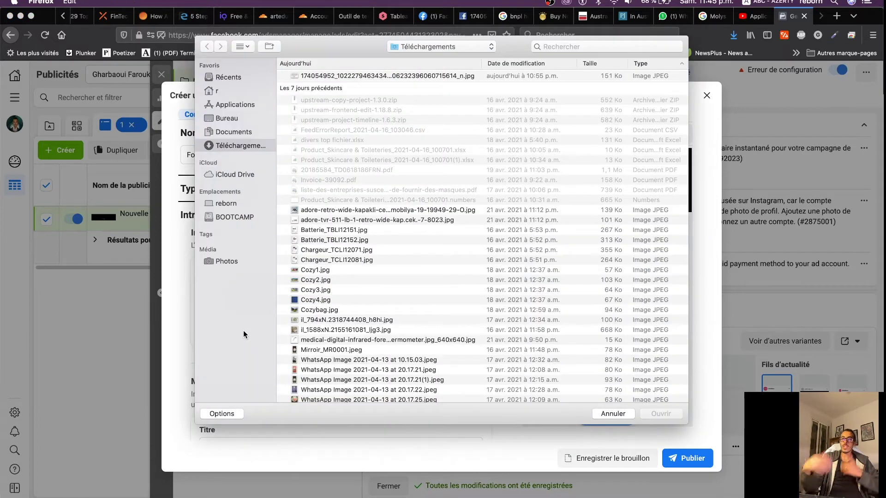
{"action": "left_click", "coordinate": [321, 300]}
{"action": "key", "text": "space"}
{"action": "key", "text": "space"}
{"action": "key", "text": "space"}
{"action": "key", "text": "space"}
{"action": "double_click", "coordinate": [321, 298]}
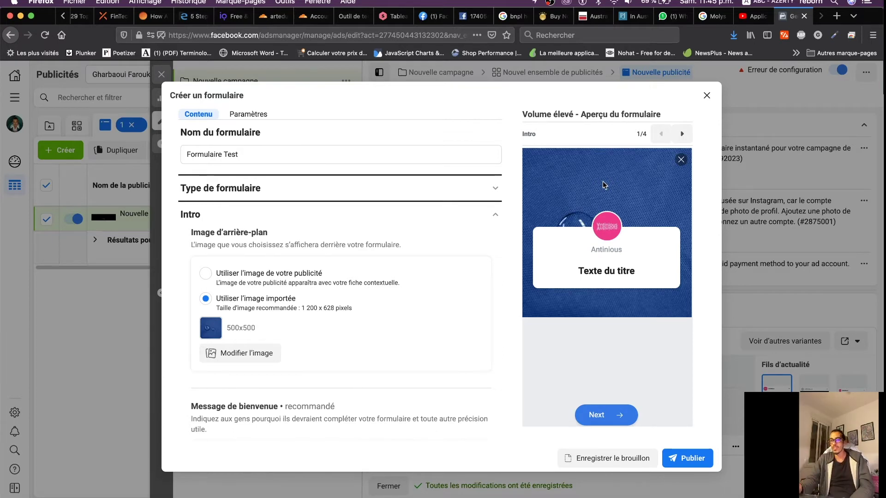
Enter the welcome message title 'Vous cherchez un menuisier ?'
{"action": "scroll", "coordinate": [347, 318], "scroll_direction": "down", "scroll_amount": 5}
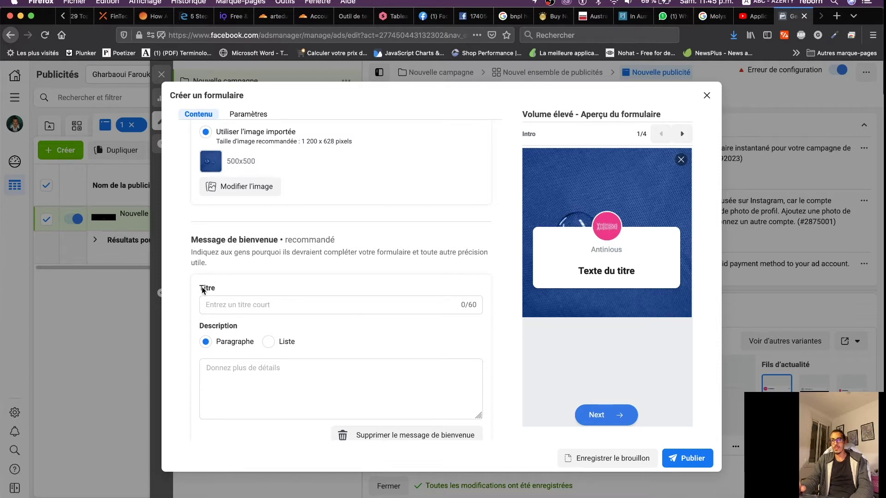
{"action": "left_click", "coordinate": [264, 304]}
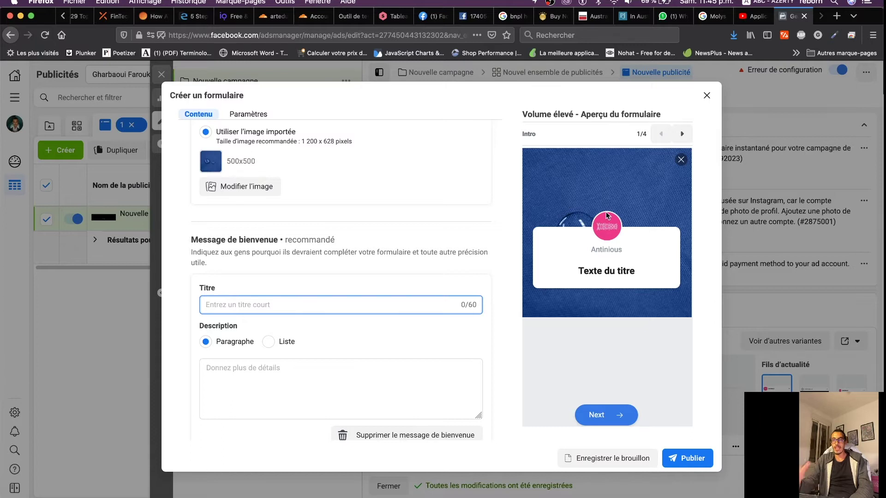
{"action": "left_click", "coordinate": [259, 306]}
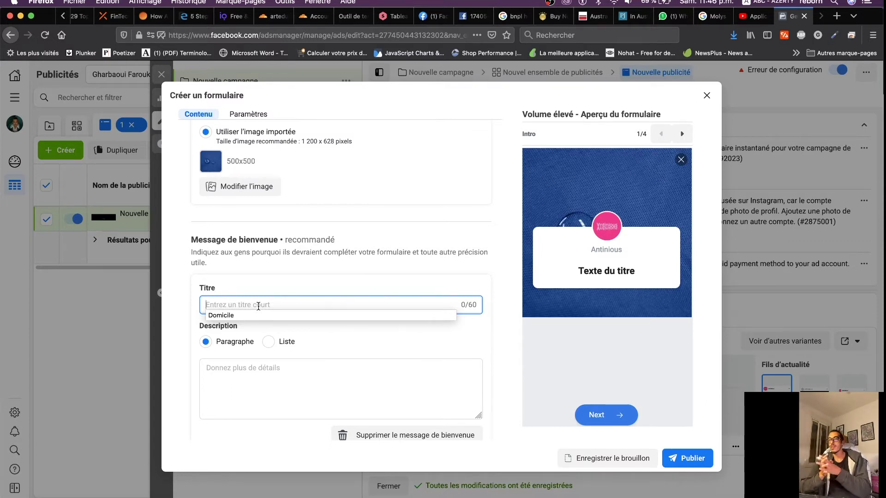
{"action": "type", "text": "V"}
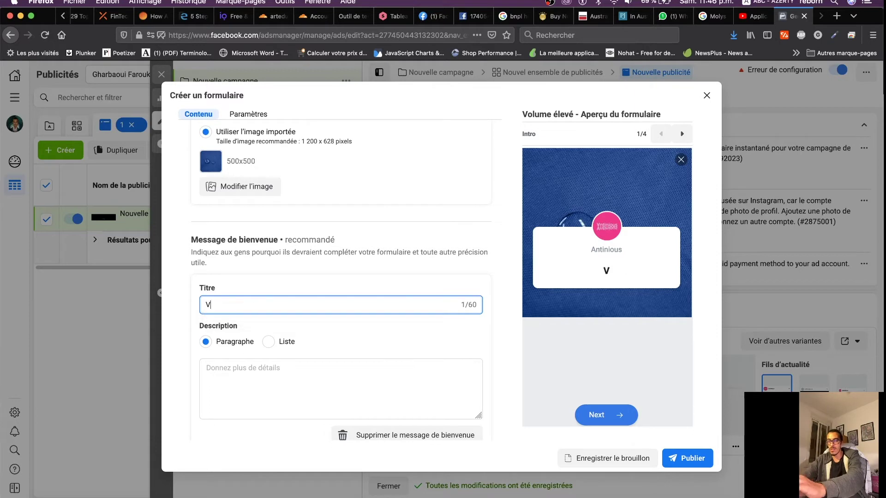
{"action": "type", "text": "ous cherchez "}
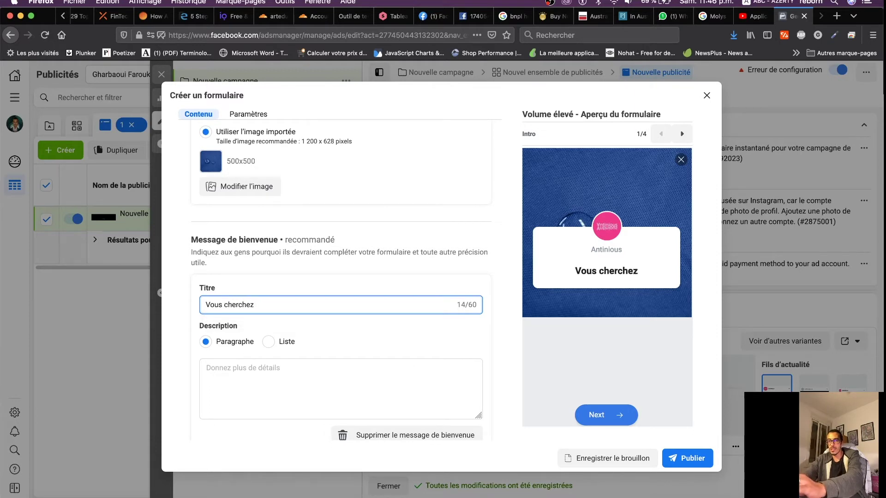
{"action": "type", "text": "un menu"}
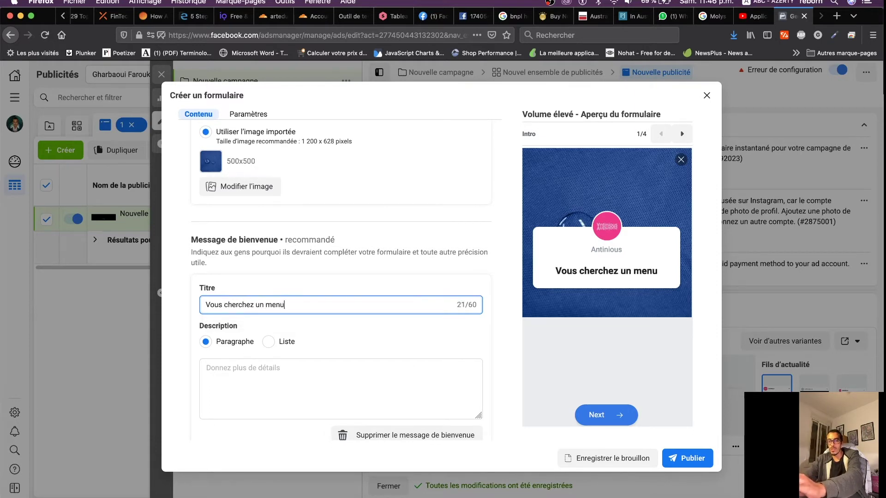
{"action": "type", "text": "isieeer"}
{"action": "key", "text": "BackSpace"}
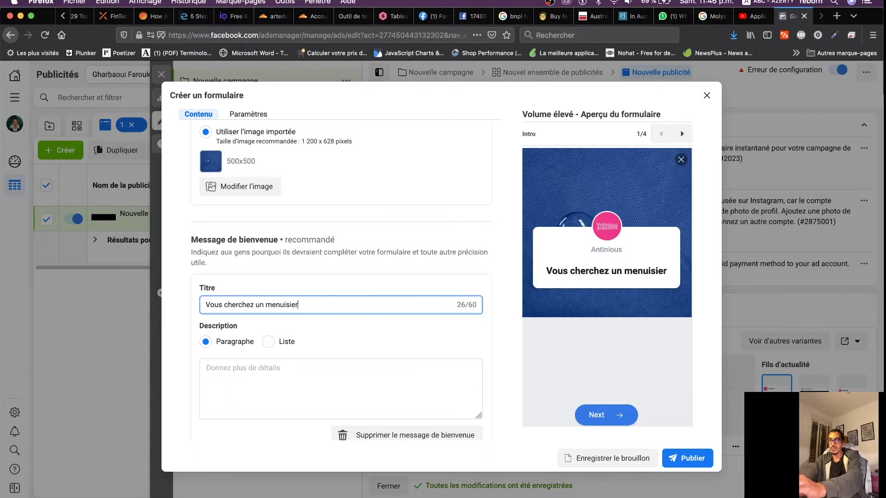
{"action": "left_click", "coordinate": [261, 365]}
{"action": "left_click", "coordinate": [318, 300]}
{"action": "type", "text": "?"}
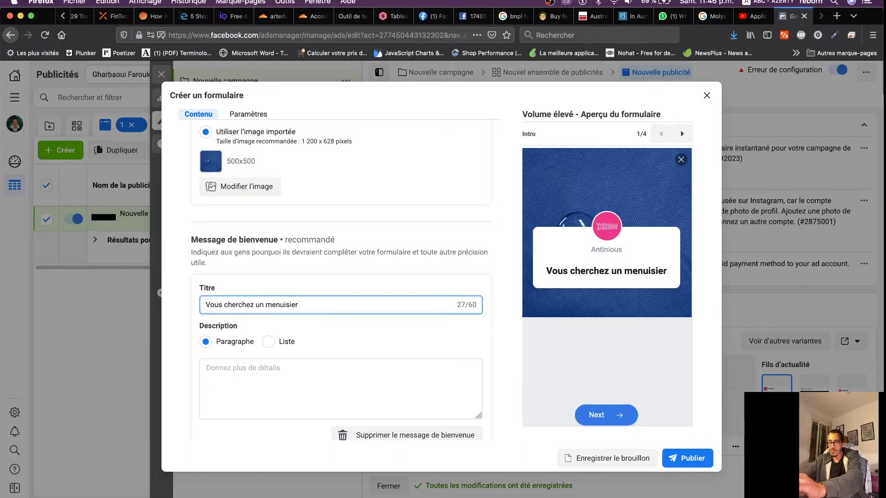
Write the description 'Alors nous sommes ce que vous désiez avoir, qualité, ...'
{"action": "left_click", "coordinate": [268, 383]}
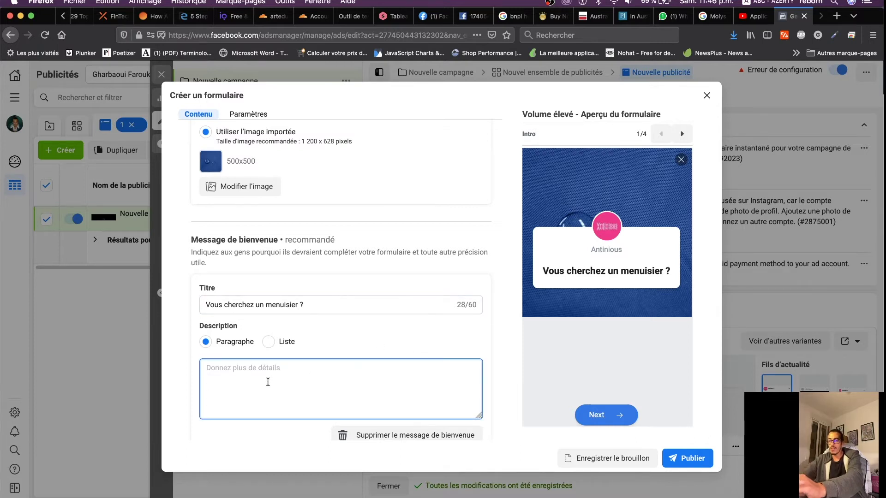
{"action": "type", "text": "Alors n"}
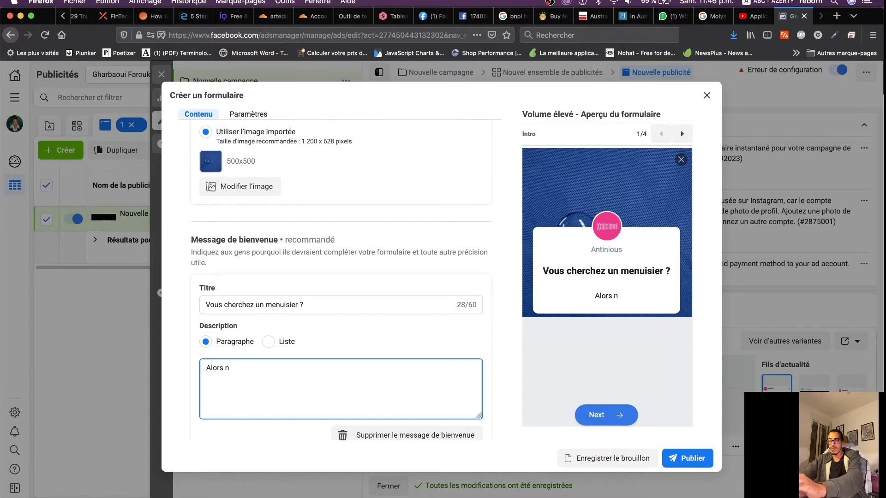
{"action": "type", "text": "ous sommes ce que "}
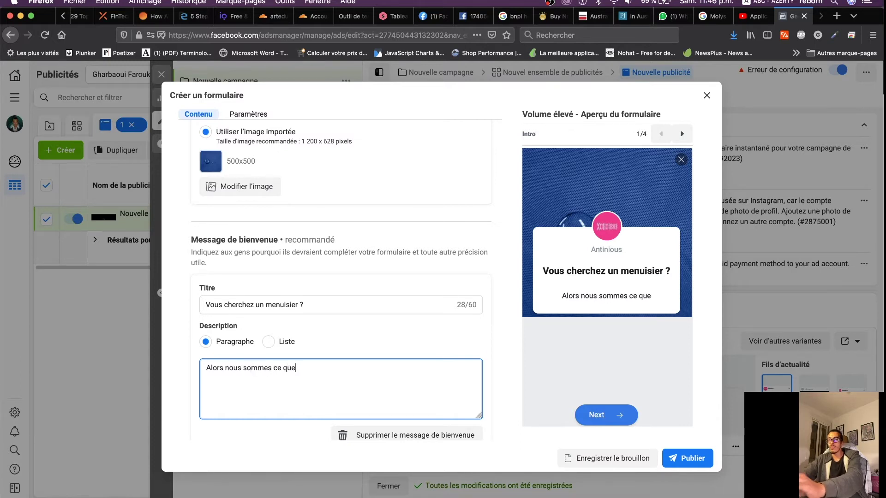
{"action": "type", "text": "vous dé"}
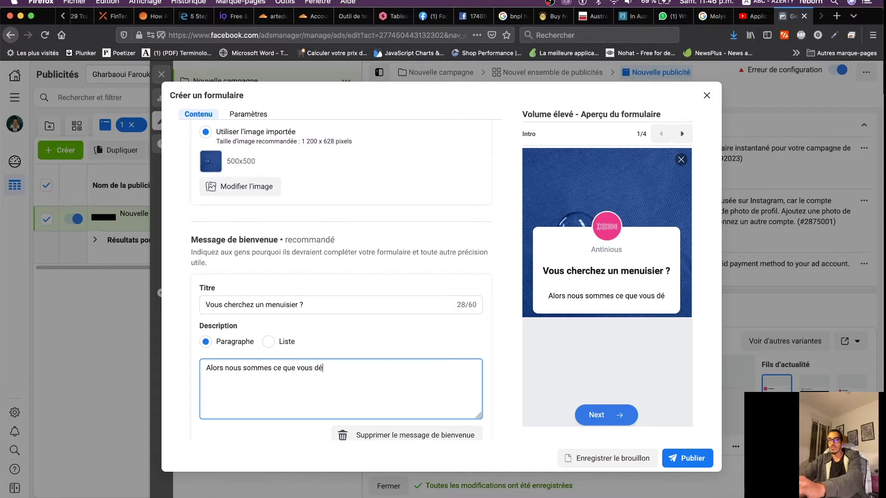
{"action": "type", "text": "siez avoi"}
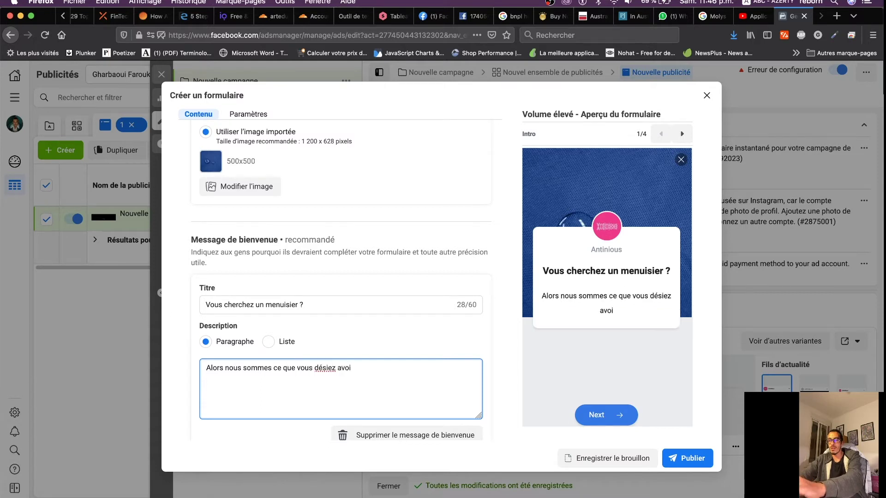
{"action": "type", "text": "r , qualitén"}
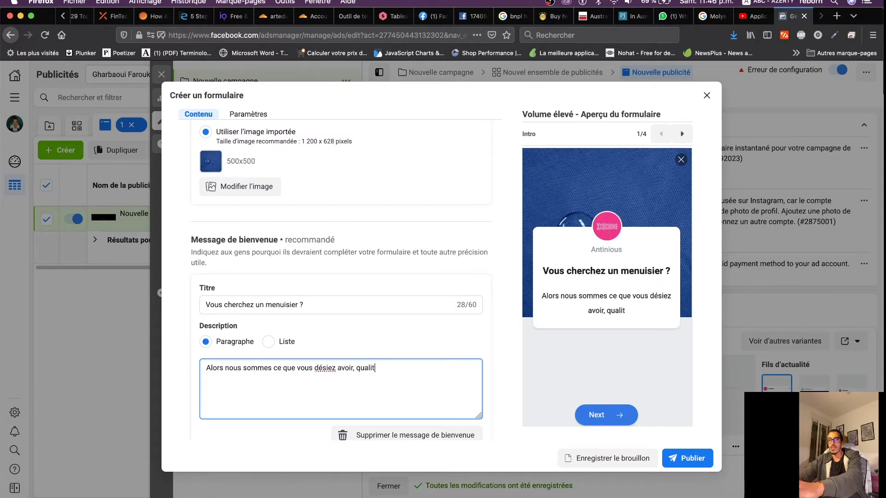
{"action": "key", "text": "BackSpace"}
{"action": "type", "text": ", ...."}
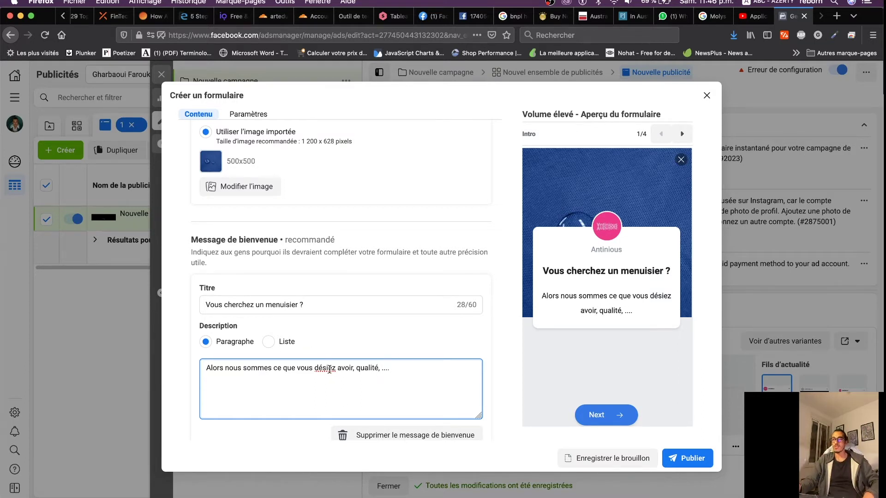
{"action": "type", "text": "r"}
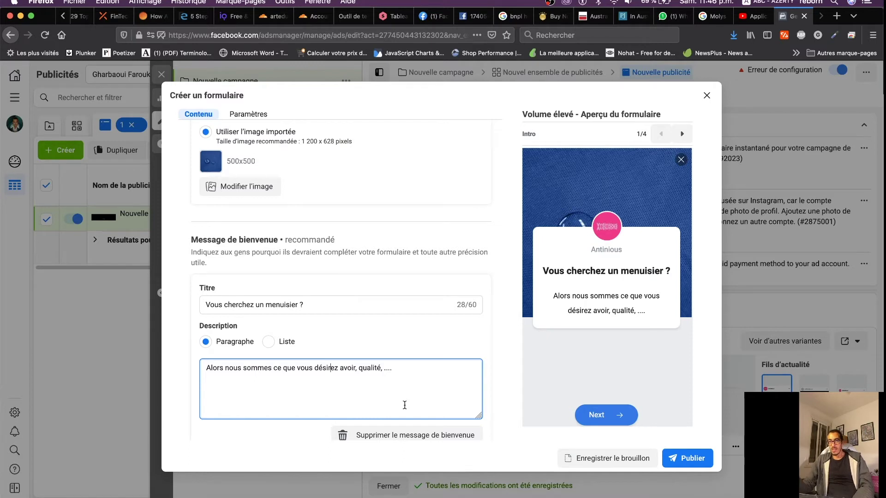
Keep the description in Paragraphe format and collapse the Intro section
{"action": "double_click", "coordinate": [207, 289]}
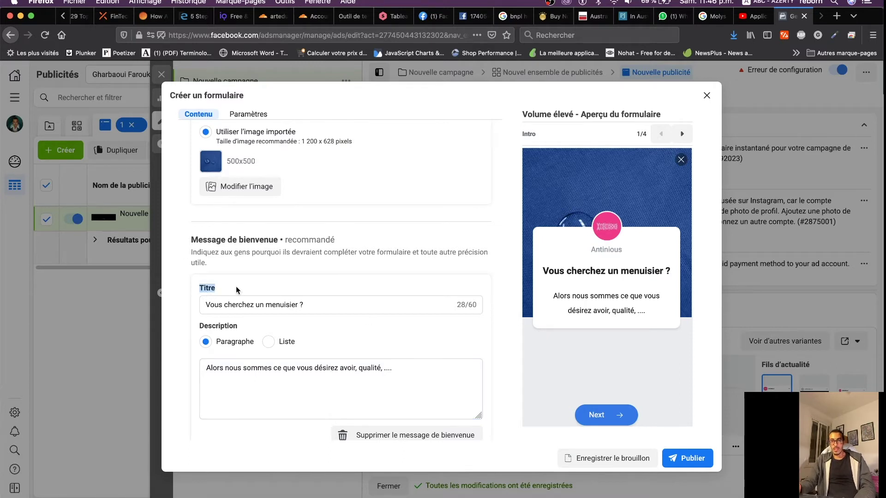
{"action": "left_click_drag", "start_coordinate": [231, 329], "coordinate": [204, 328]}
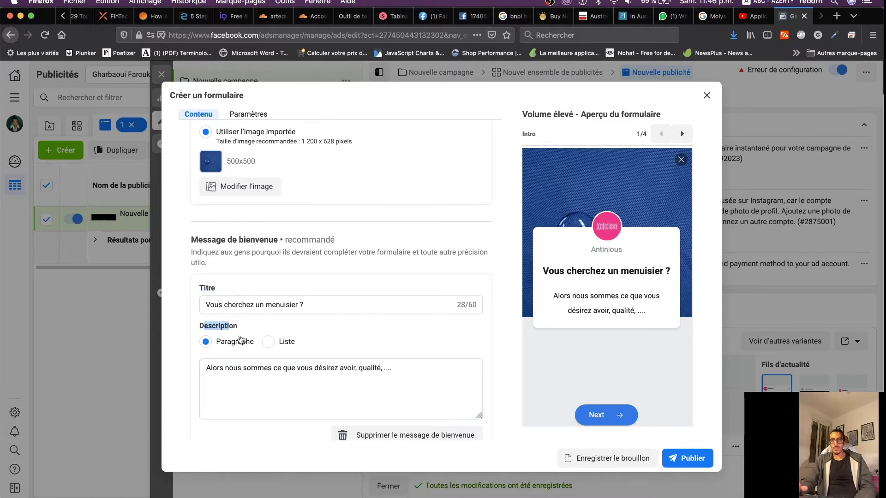
{"action": "left_click", "coordinate": [268, 341]}
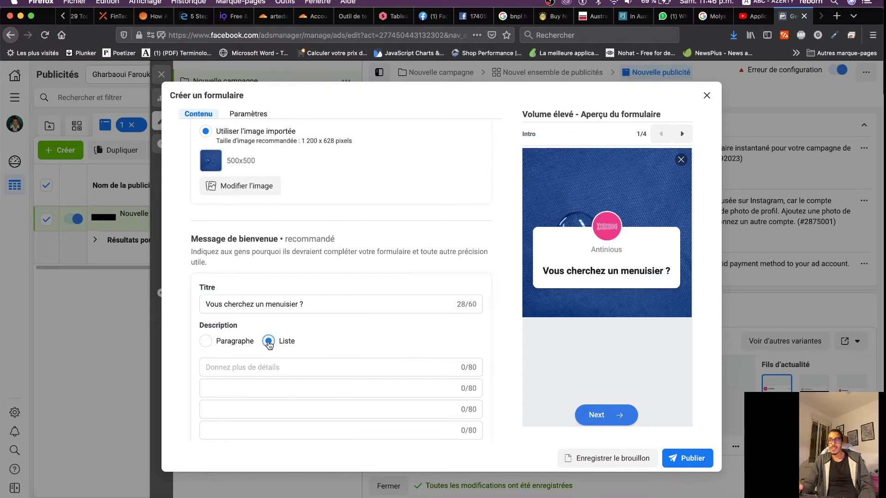
{"action": "left_click", "coordinate": [206, 341]}
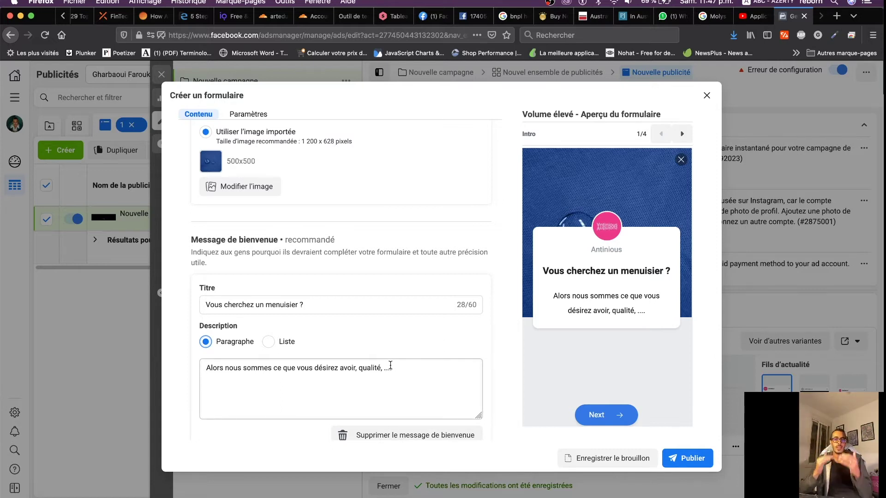
{"action": "scroll", "coordinate": [390, 365], "scroll_direction": "down", "scroll_amount": 3}
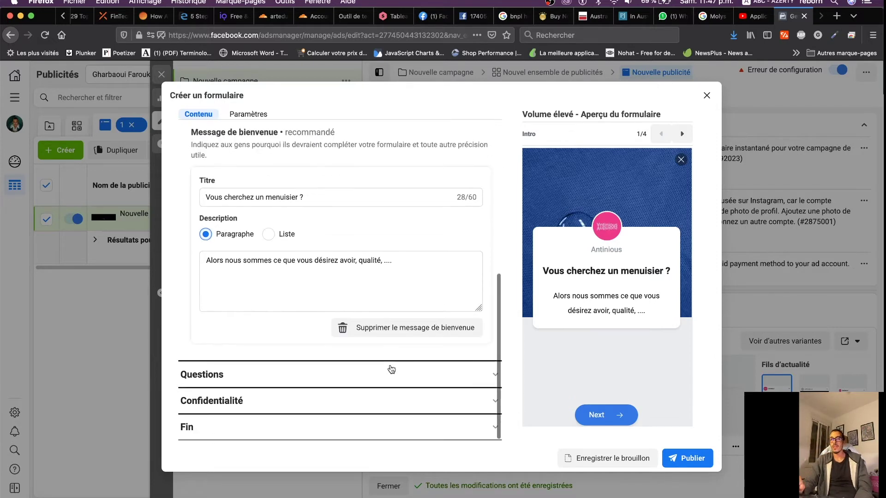
{"action": "scroll", "coordinate": [390, 368], "scroll_direction": "up", "scroll_amount": 5}
{"action": "scroll", "coordinate": [304, 252], "scroll_direction": "up", "scroll_amount": 3}
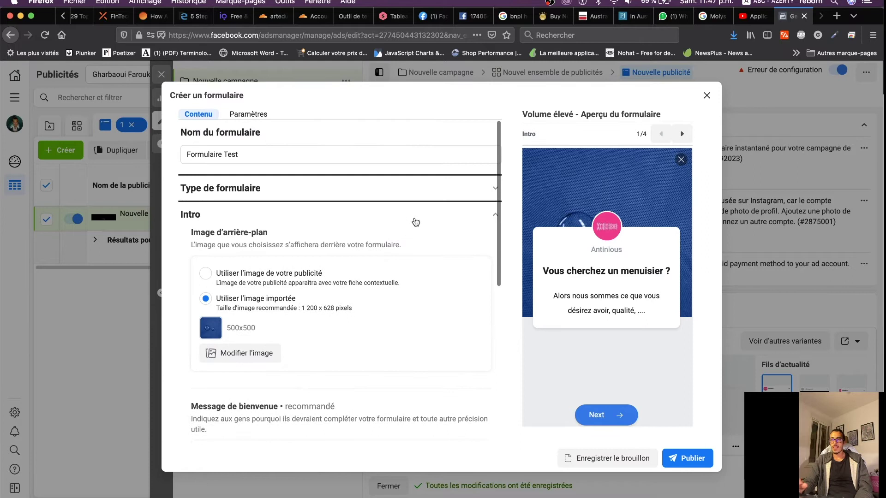
{"action": "left_click", "coordinate": [470, 218]}
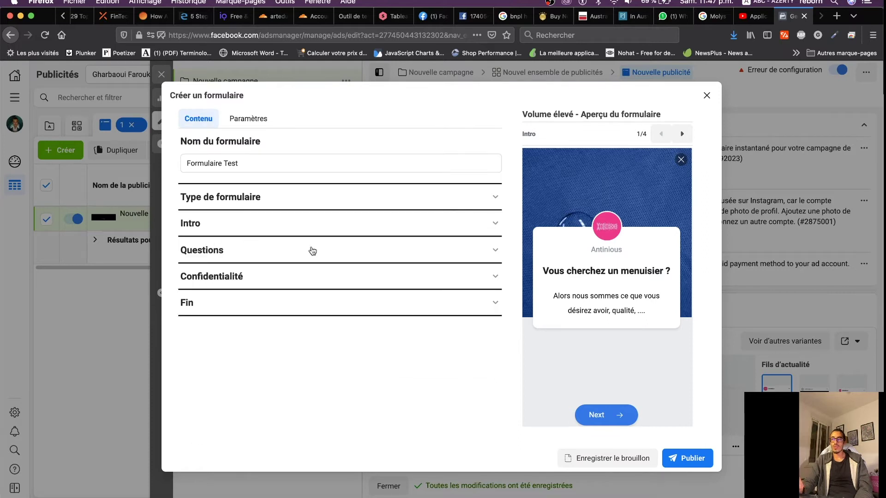
In the Questions section, delete the Full name and Email prefilled fields
{"action": "left_click", "coordinate": [309, 251]}
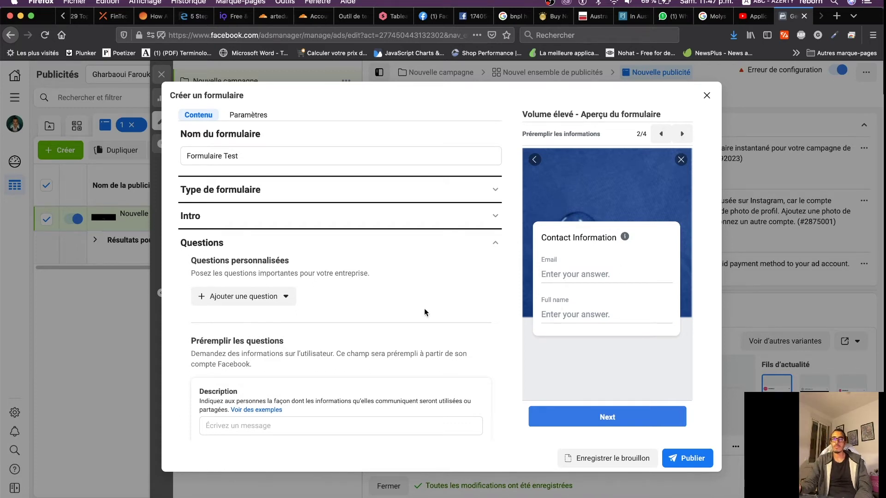
{"action": "scroll", "coordinate": [411, 312], "scroll_direction": "down", "scroll_amount": 3}
{"action": "scroll", "coordinate": [411, 312], "scroll_direction": "down", "scroll_amount": 5}
{"action": "scroll", "coordinate": [411, 313], "scroll_direction": "up", "scroll_amount": 2}
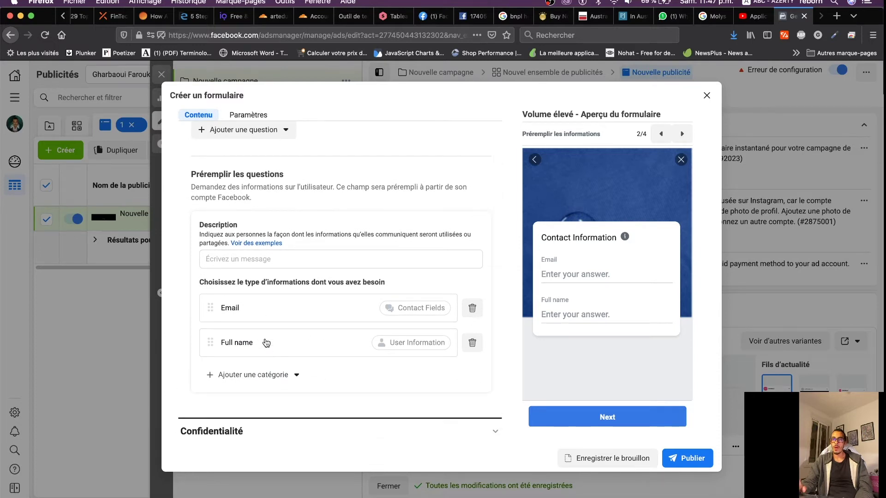
{"action": "left_click", "coordinate": [474, 343]}
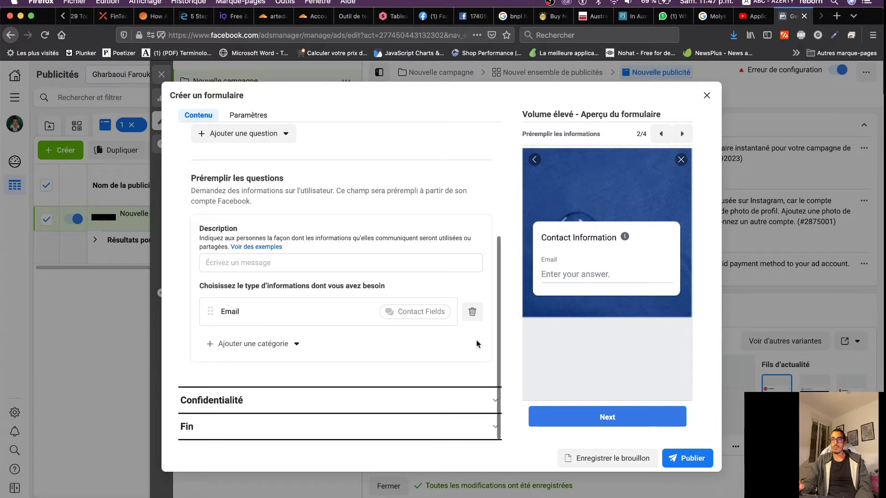
{"action": "left_click", "coordinate": [472, 311]}
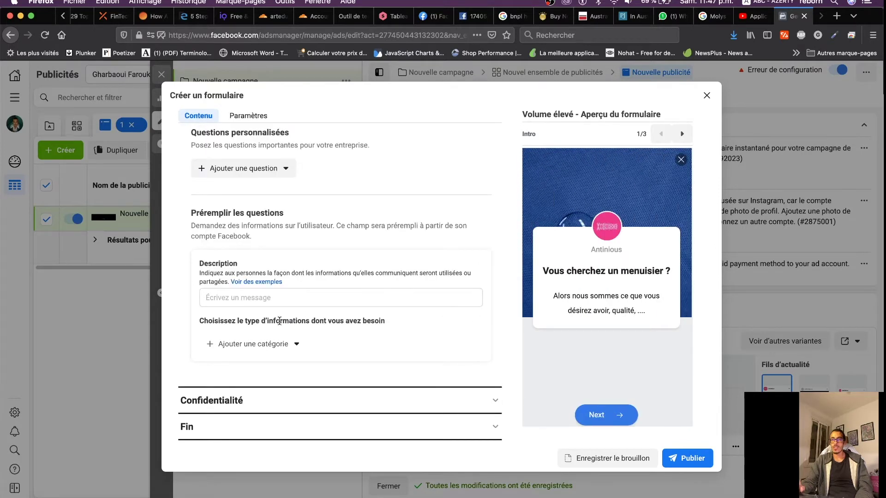
Add Email and Phone number from Champs de contact, then Full name from user information
{"action": "left_click", "coordinate": [234, 344]}
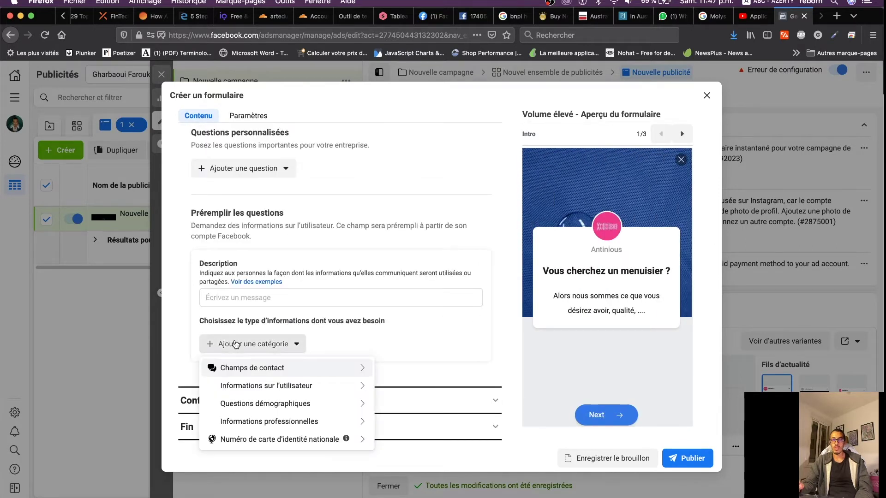
{"action": "mouse_move", "coordinate": [264, 370]}
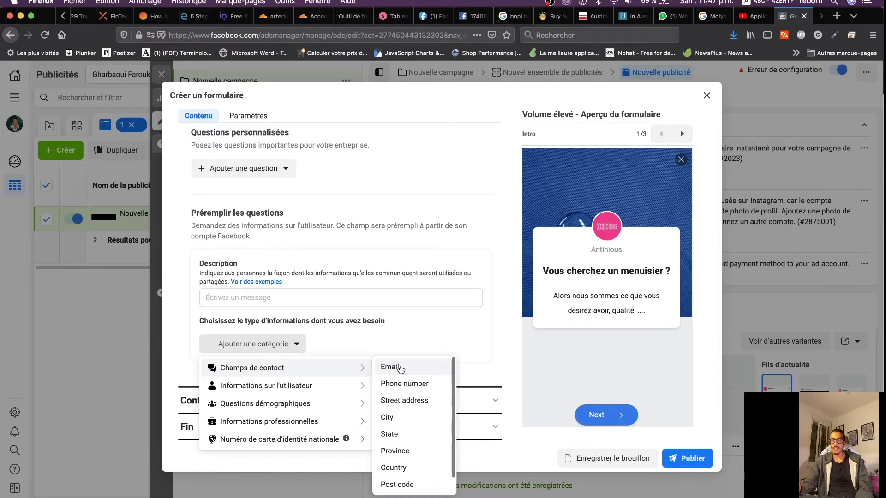
{"action": "left_click", "coordinate": [397, 367]}
{"action": "left_click", "coordinate": [252, 379]}
{"action": "mouse_move", "coordinate": [321, 403]}
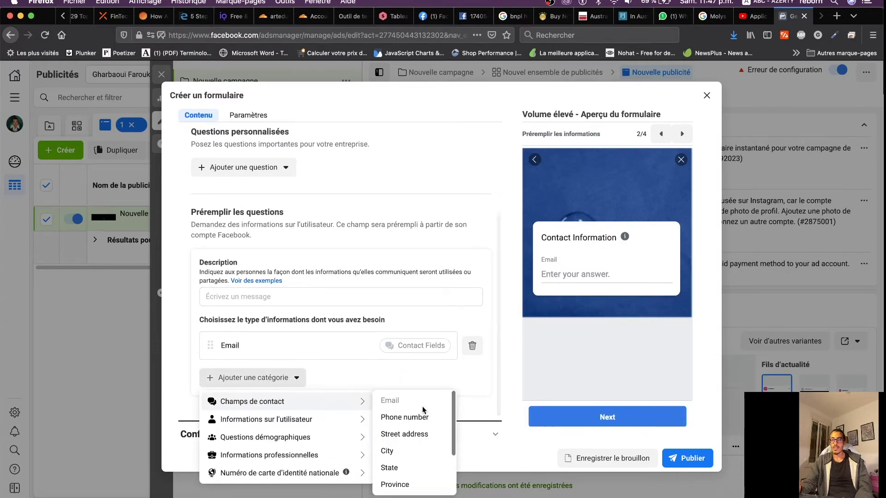
{"action": "left_click", "coordinate": [408, 418]}
{"action": "left_click", "coordinate": [261, 415]}
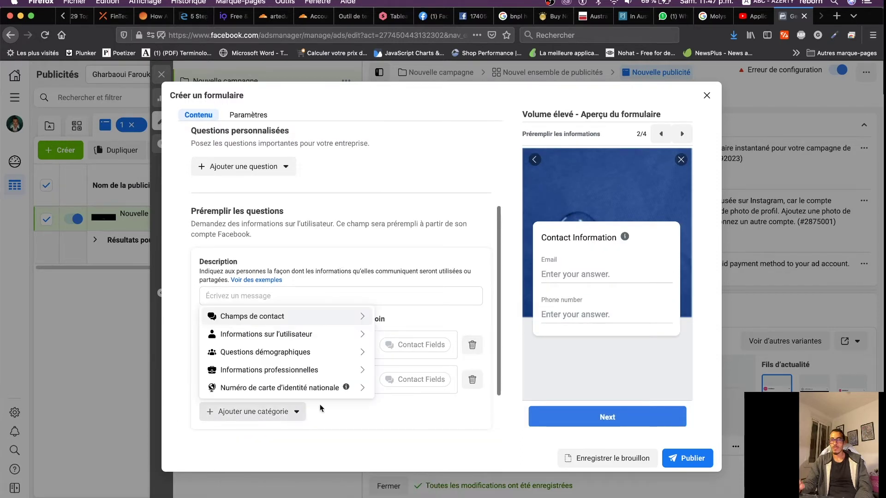
{"action": "mouse_move", "coordinate": [326, 332]}
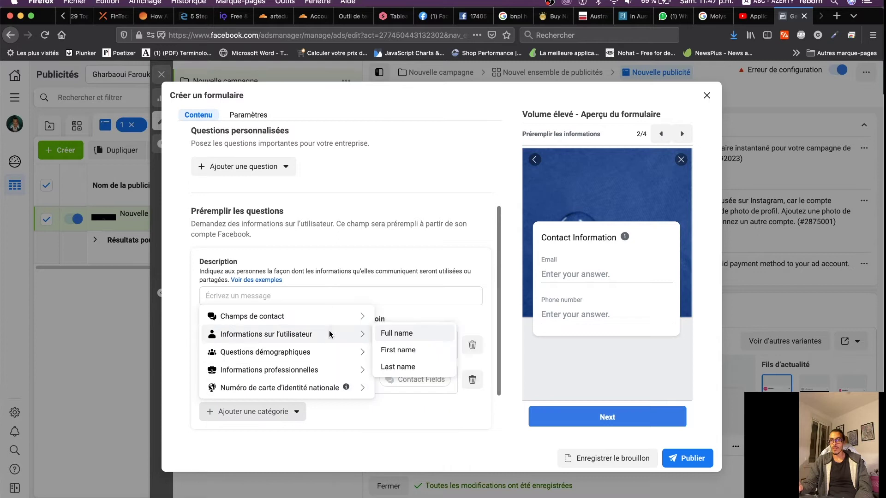
{"action": "left_click", "coordinate": [420, 339]}
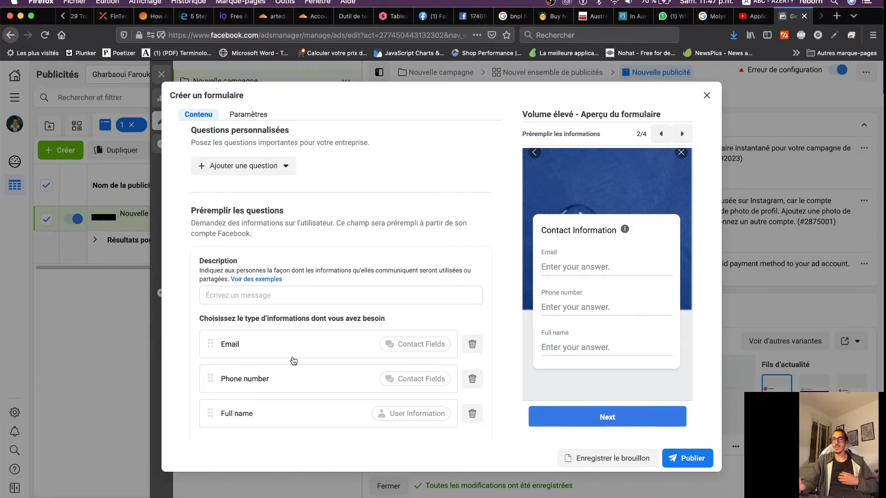
Reorder the prefilled fields to Full name, Phone number, Email
{"action": "left_click_drag", "start_coordinate": [209, 412], "coordinate": [211, 317]}
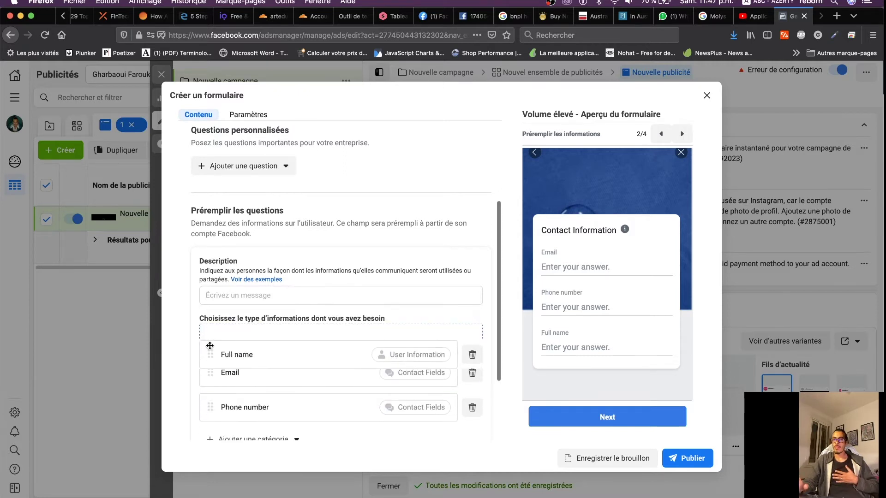
{"action": "left_click_drag", "start_coordinate": [210, 414], "coordinate": [210, 375]}
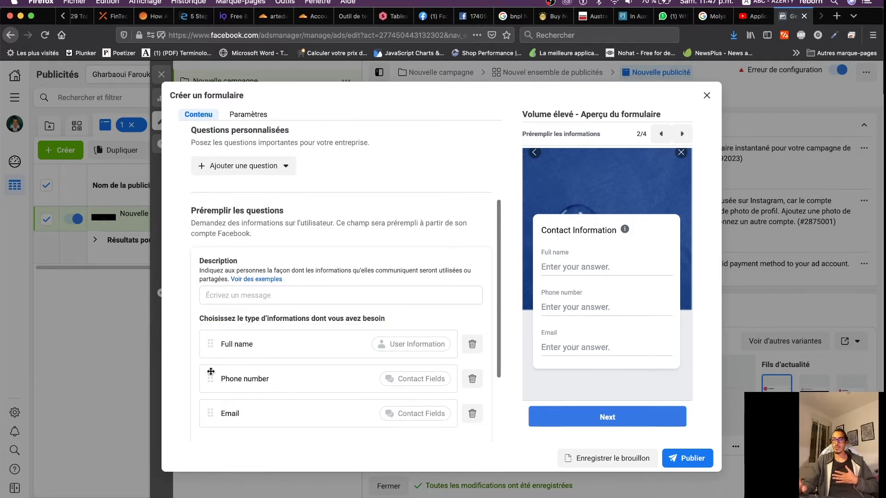
{"action": "scroll", "coordinate": [292, 351], "scroll_direction": "down", "scroll_amount": 3}
Add a City field from Champs de contact after the other prefilled fields
{"action": "left_click", "coordinate": [276, 371]}
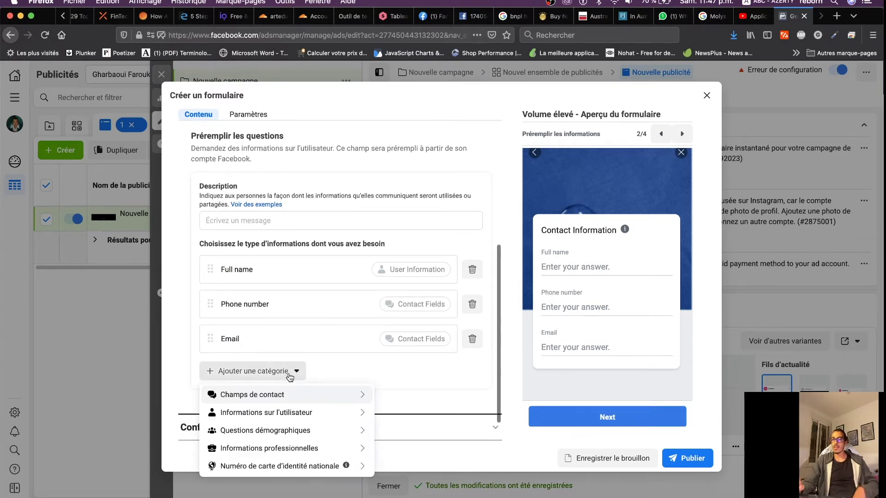
{"action": "mouse_move", "coordinate": [322, 404]}
{"action": "scroll", "coordinate": [393, 418], "scroll_direction": "down", "scroll_amount": 2}
{"action": "scroll", "coordinate": [401, 434], "scroll_direction": "up", "scroll_amount": 2}
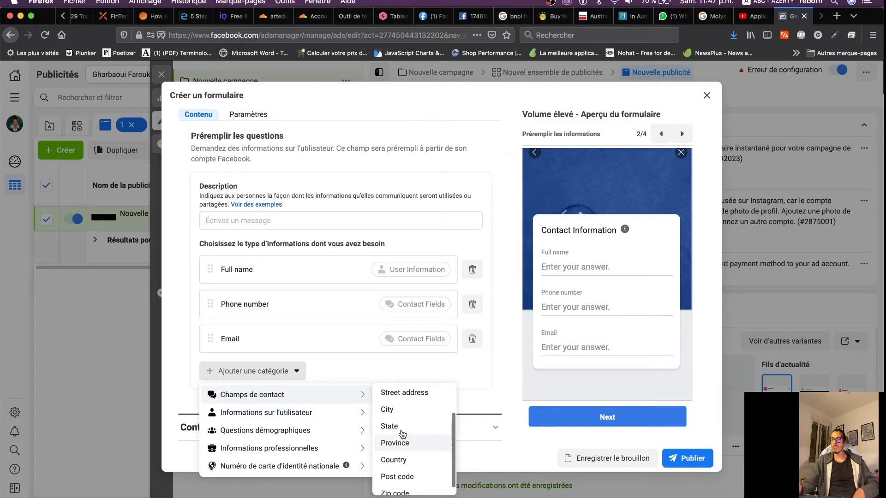
{"action": "left_click", "coordinate": [390, 422]}
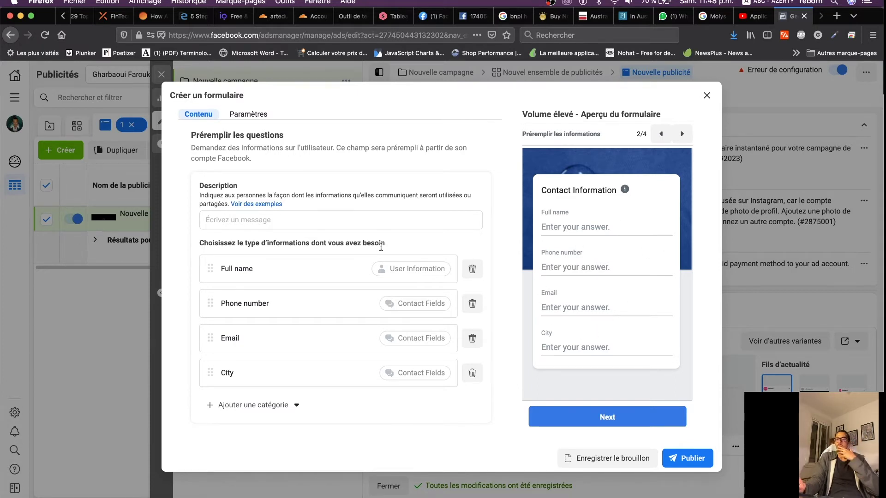
{"action": "scroll", "coordinate": [381, 251], "scroll_direction": "up", "scroll_amount": 5}
{"action": "scroll", "coordinate": [380, 250], "scroll_direction": "down", "scroll_amount": 2}
{"action": "scroll", "coordinate": [380, 250], "scroll_direction": "down", "scroll_amount": 1}
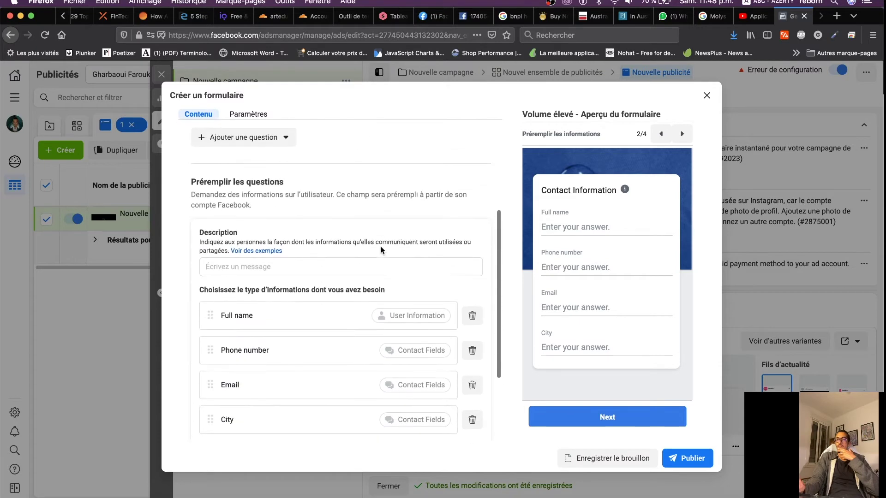
{"action": "scroll", "coordinate": [381, 251], "scroll_direction": "up", "scroll_amount": 3}
Add a multiple-choice question 'Quel type de bien désirez vous ?'
{"action": "left_click", "coordinate": [282, 247]}
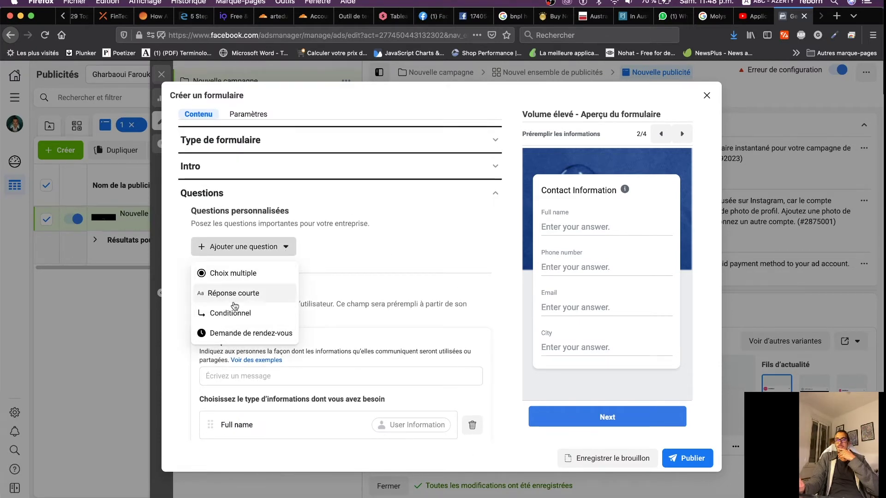
{"action": "left_click", "coordinate": [232, 273]}
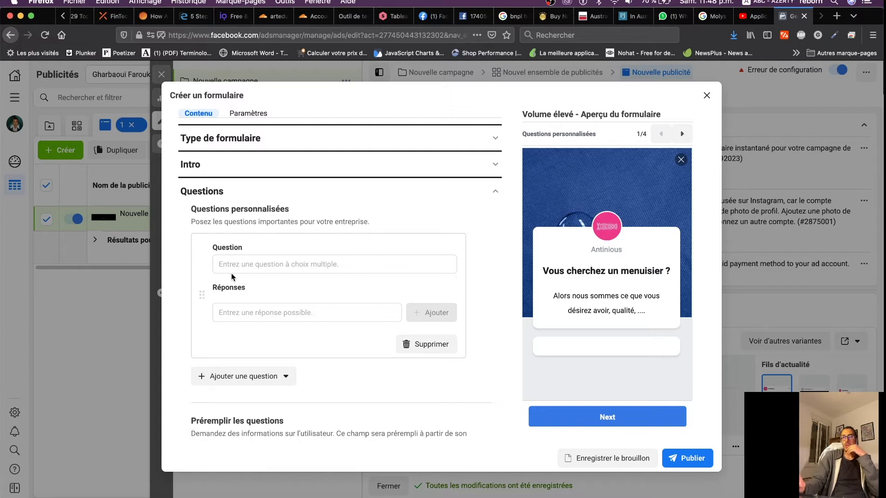
{"action": "left_click", "coordinate": [267, 264]}
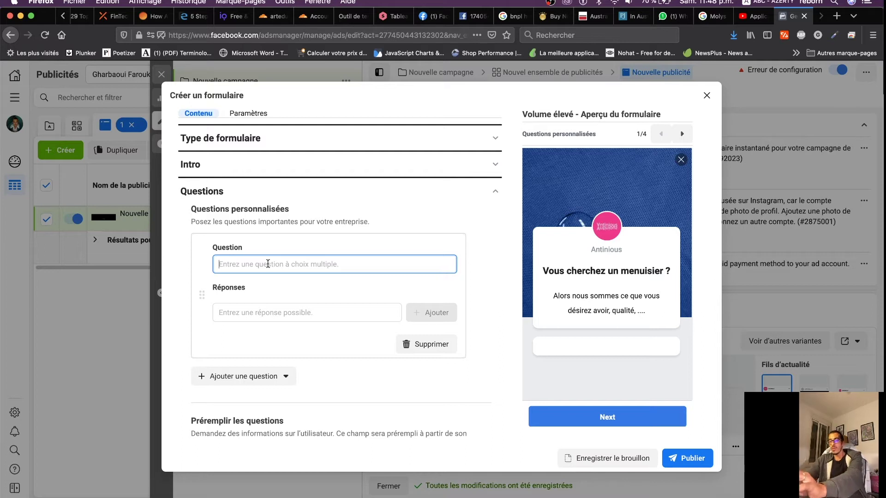
{"action": "type", "text": "Quel type de bien"}
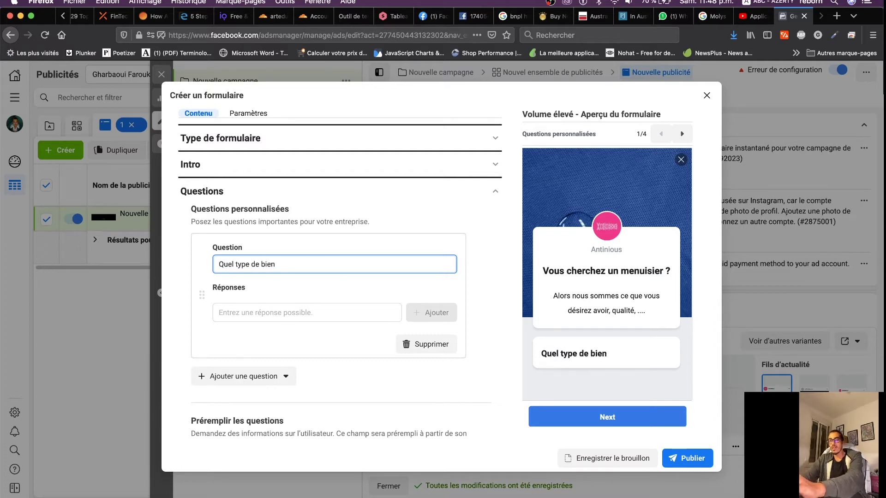
{"action": "type", "text": " désirez "}
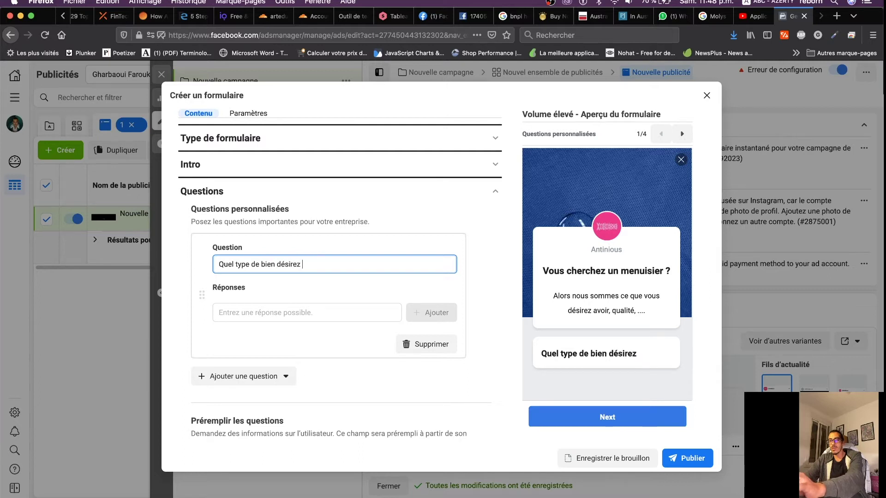
{"action": "type", "text": "vous ?"}
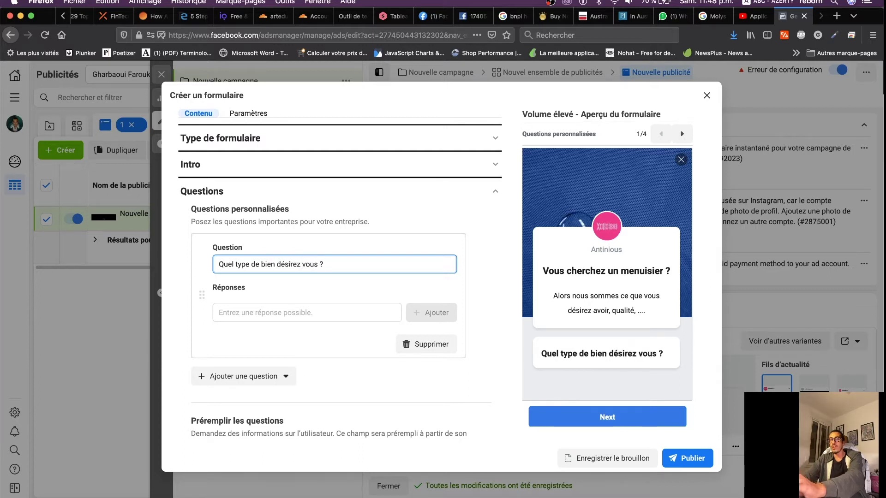
Add the answers Appartement, Villa and Maison, then switch to the Numbers spreadsheet
{"action": "left_click", "coordinate": [239, 313]}
{"action": "type", "text": "Appartement"}
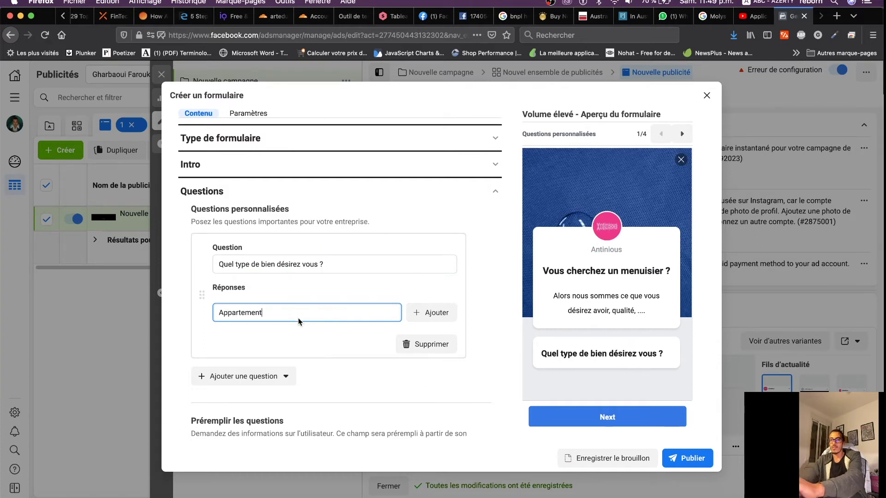
{"action": "left_click", "coordinate": [426, 313]}
{"action": "left_click", "coordinate": [289, 329]}
{"action": "type", "text": "Villa"}
{"action": "left_click", "coordinate": [432, 324]}
{"action": "left_click", "coordinate": [279, 345]}
{"action": "type", "text": "Maison"}
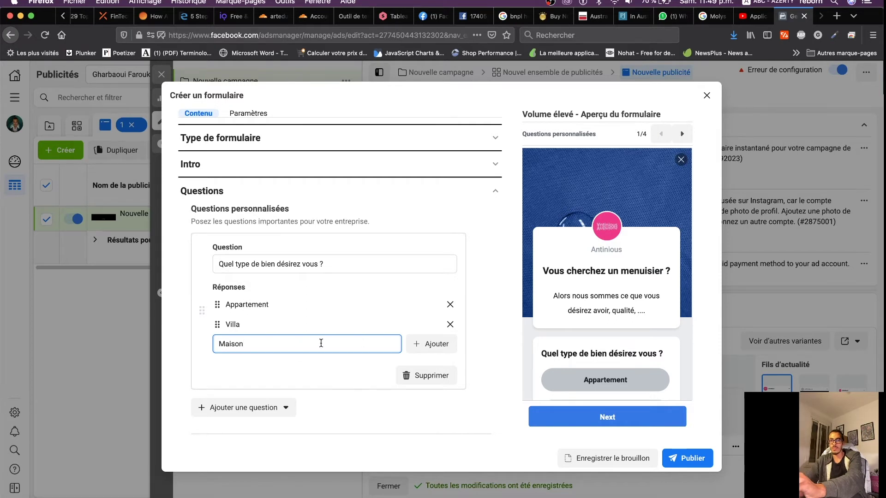
{"action": "left_click", "coordinate": [429, 344]}
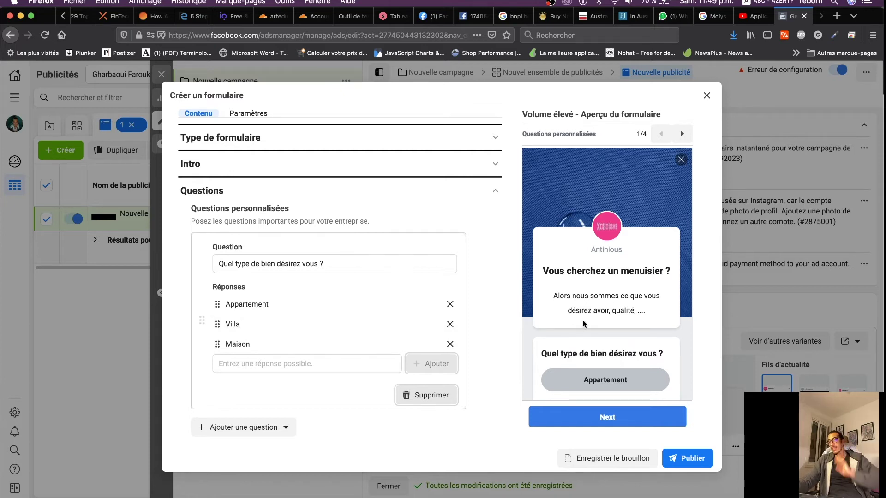
{"action": "scroll", "coordinate": [583, 320], "scroll_direction": "down", "scroll_amount": 3}
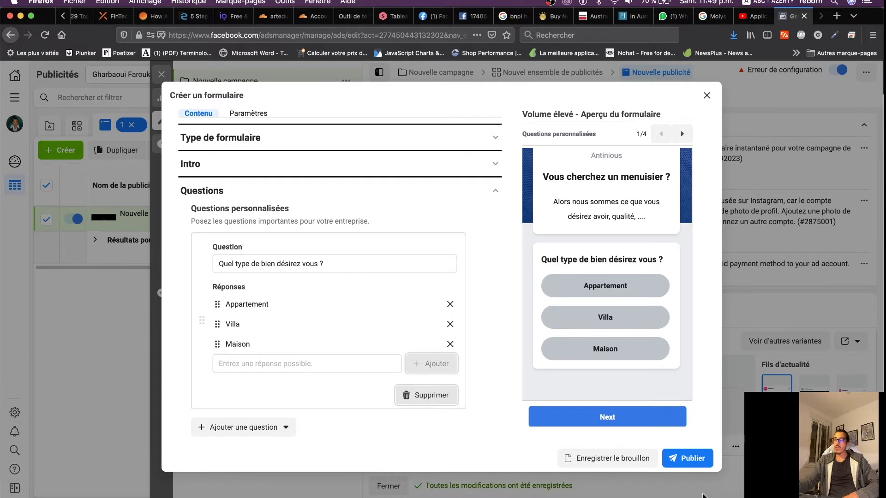
{"action": "left_click", "coordinate": [664, 491]}
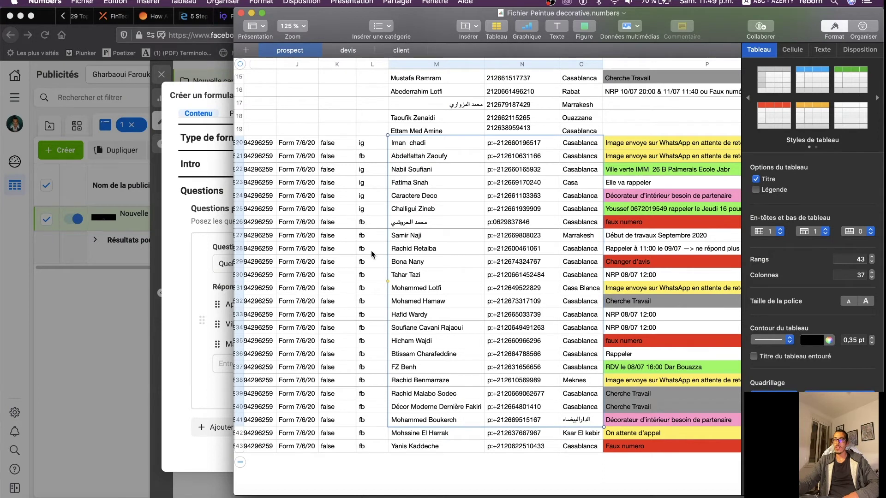
Bring the Firefox window with the Facebook lead form back in front of Numbers
{"action": "left_click", "coordinate": [175, 348]}
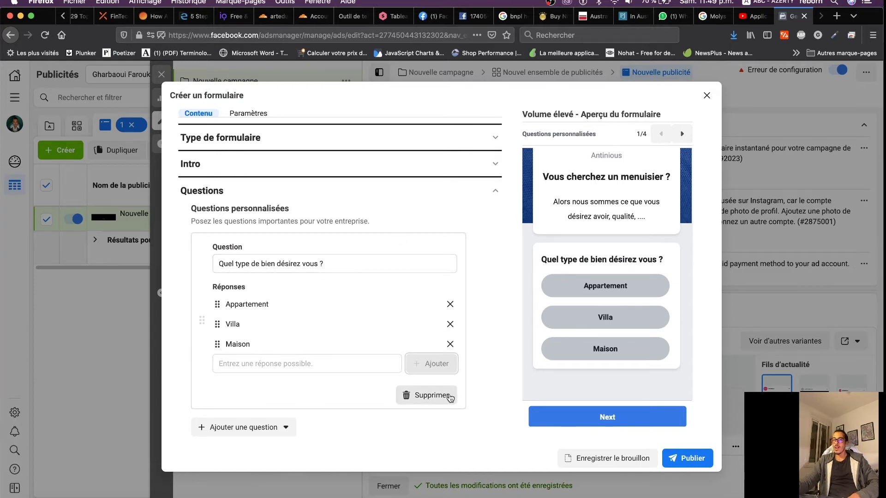
{"action": "left_click_drag", "start_coordinate": [197, 208], "coordinate": [240, 209]}
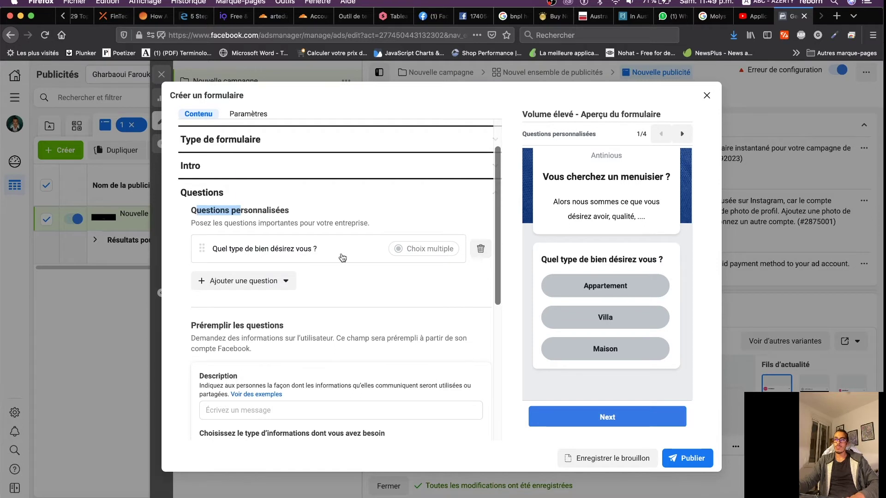
{"action": "left_click", "coordinate": [239, 249]}
{"action": "left_click", "coordinate": [238, 250]}
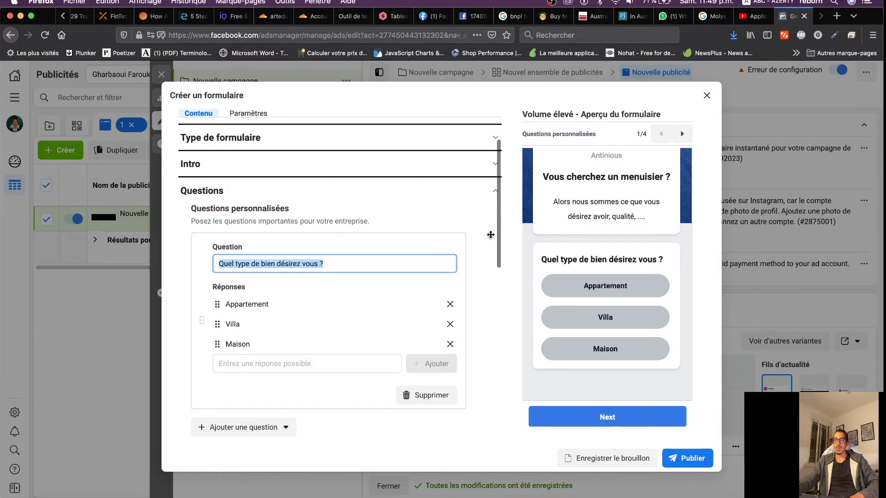
{"action": "left_click", "coordinate": [469, 242]}
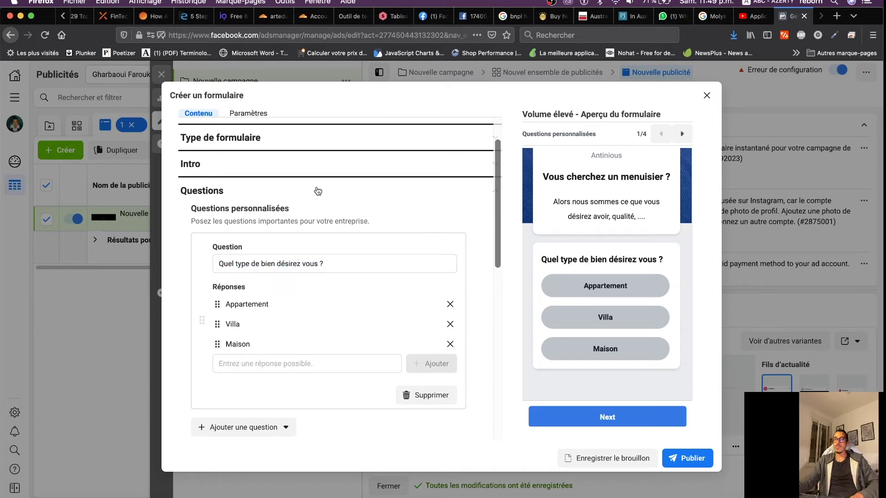
Add a short-answer custom question reading 'Lorem ipsum ?' below the multiple-choice one
{"action": "left_click", "coordinate": [246, 206]}
{"action": "left_click", "coordinate": [271, 294]}
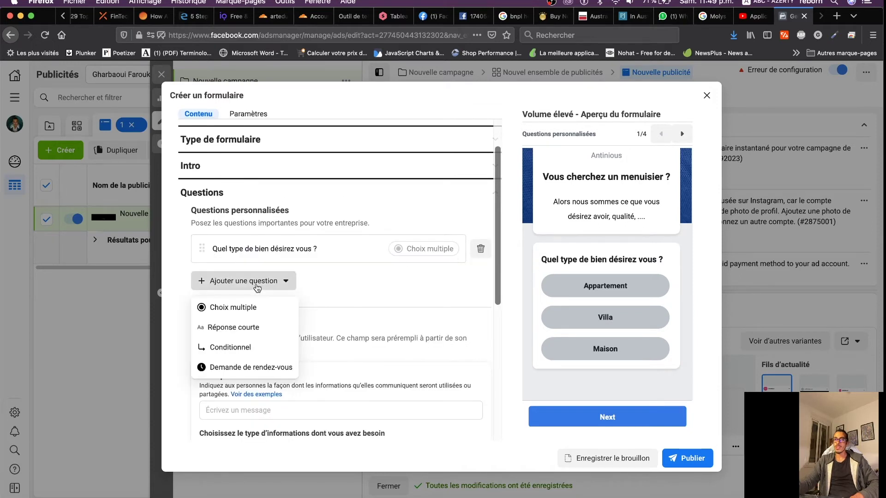
{"action": "left_click", "coordinate": [233, 329]}
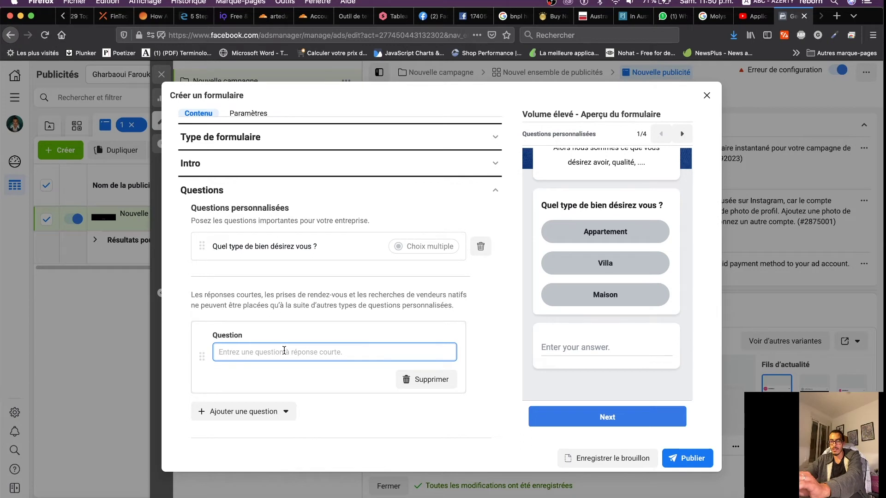
{"action": "type", "text": "Lor"}
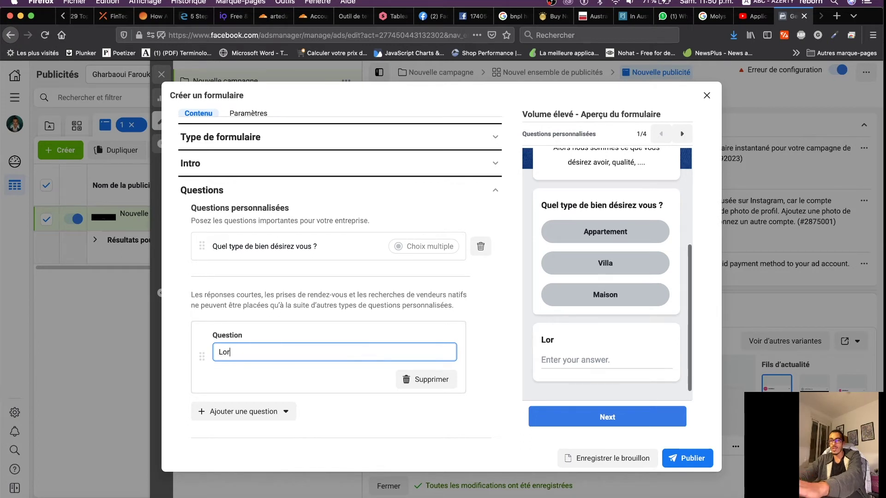
{"action": "type", "text": "rem ipsum ?"}
{"action": "left_click", "coordinate": [231, 353]}
{"action": "key", "text": "BackSpace"}
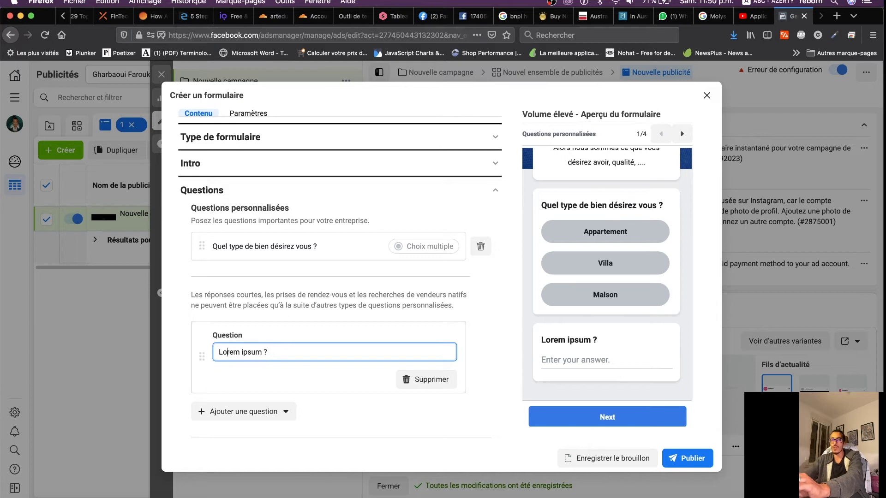
{"action": "left_click", "coordinate": [573, 362]}
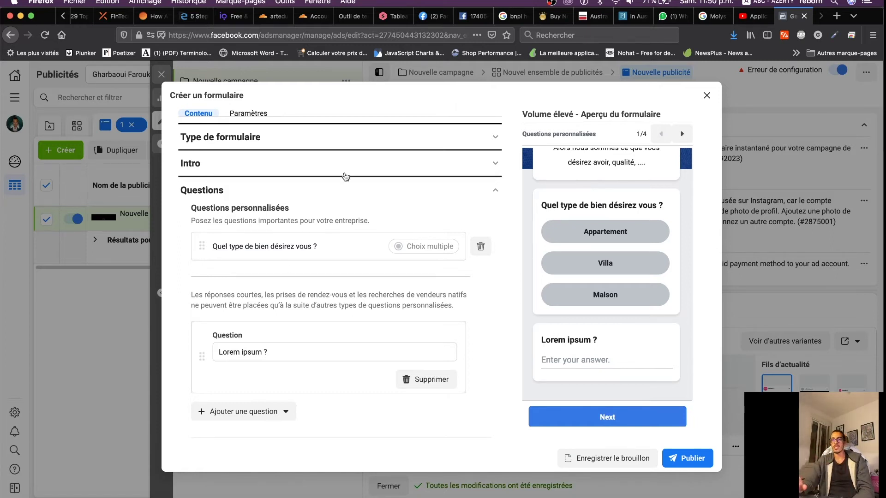
Insert an empty Conditionnel answers question below the property-type question and collapse it
{"action": "left_click", "coordinate": [224, 208]}
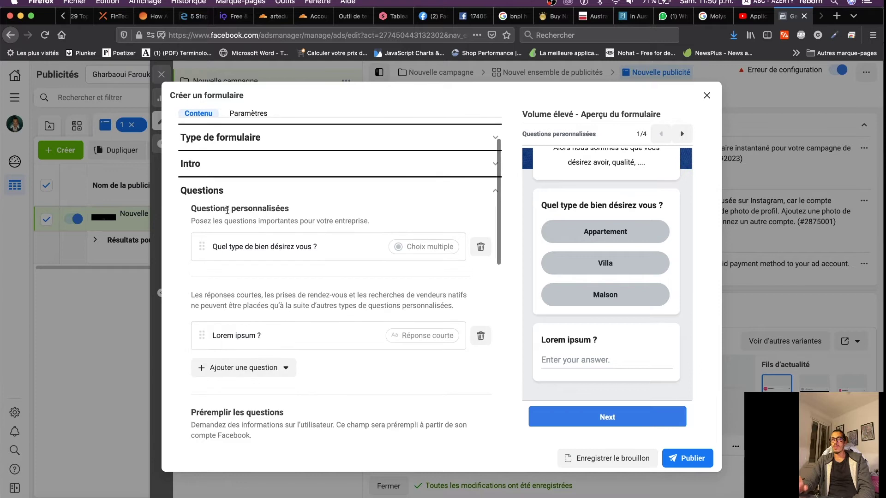
{"action": "left_click", "coordinate": [274, 374]}
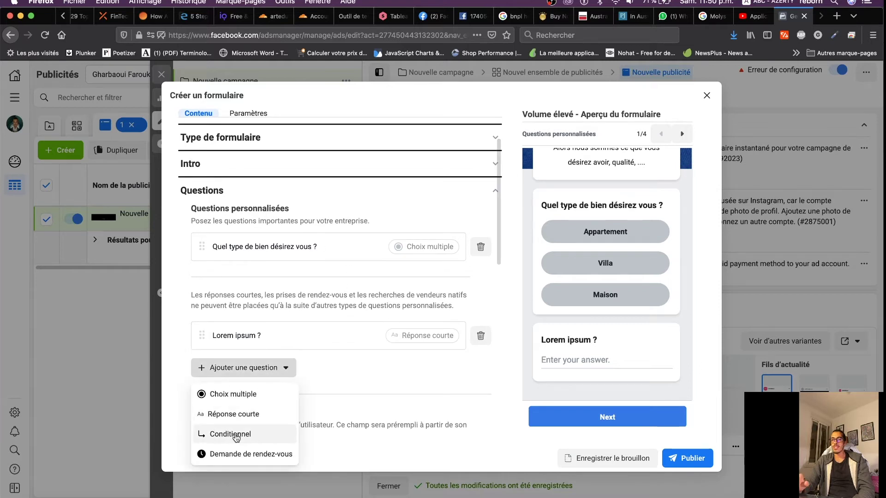
{"action": "left_click", "coordinate": [233, 433]}
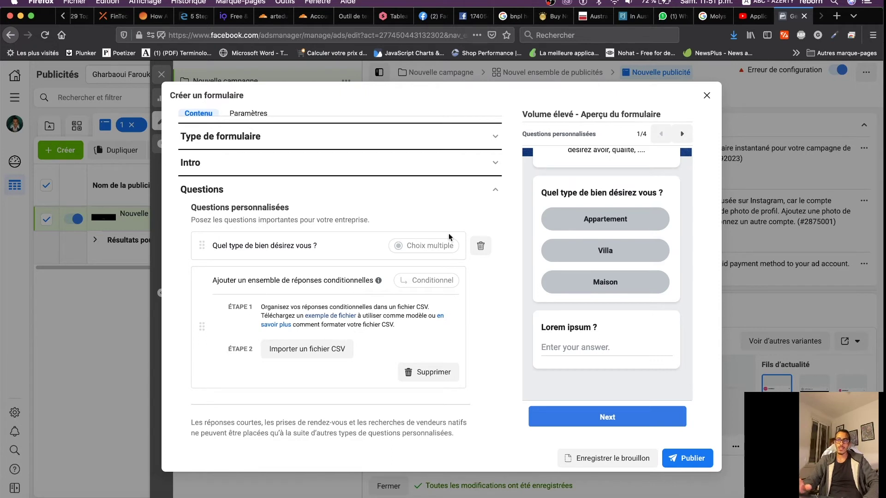
{"action": "left_click", "coordinate": [237, 208]}
{"action": "left_click", "coordinate": [245, 405]}
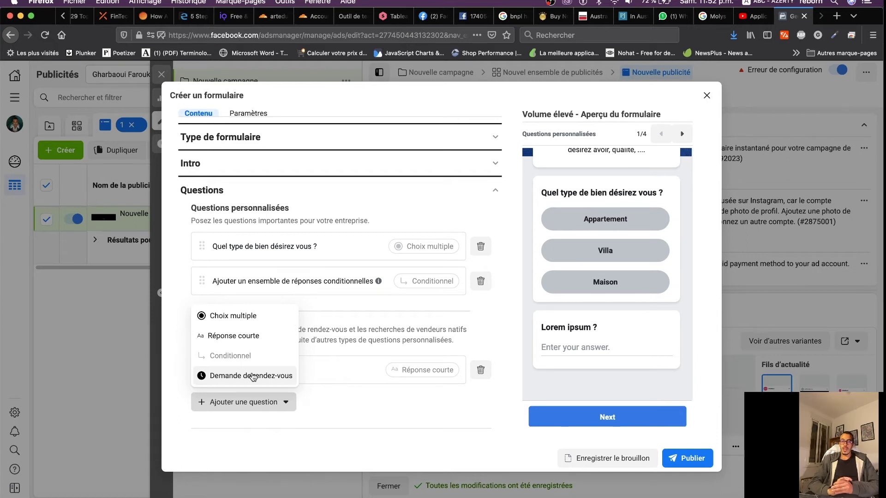
Delete the property-type, conditional and 'Lorem ipsum ?' questions, then preview the contact-information page
{"action": "left_click", "coordinate": [261, 212]}
{"action": "left_click", "coordinate": [480, 246]}
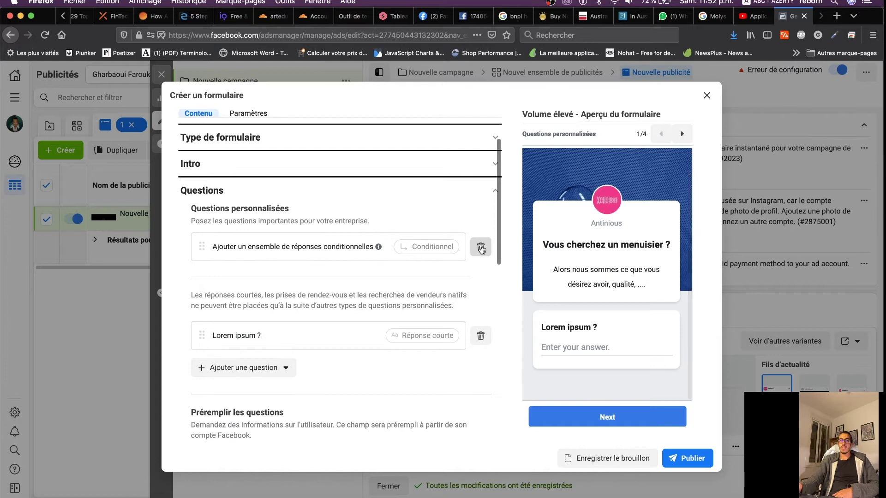
{"action": "left_click", "coordinate": [481, 248]}
{"action": "left_click", "coordinate": [481, 249]}
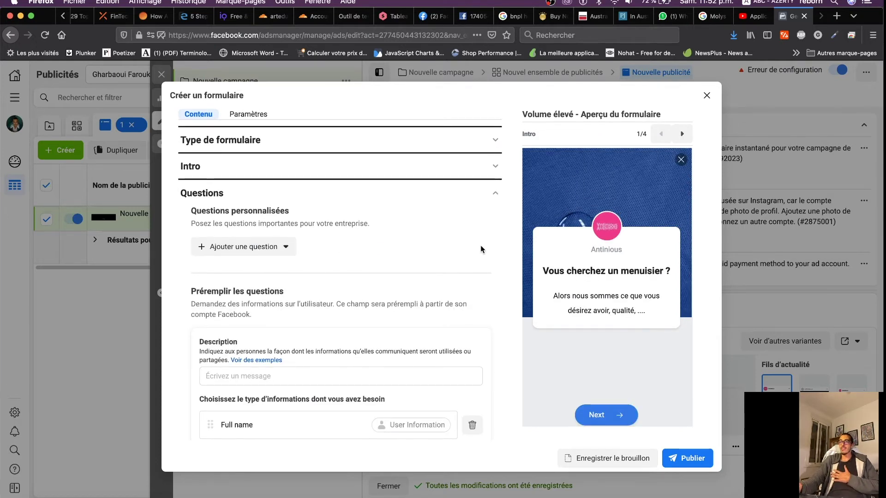
{"action": "left_click", "coordinate": [682, 134]}
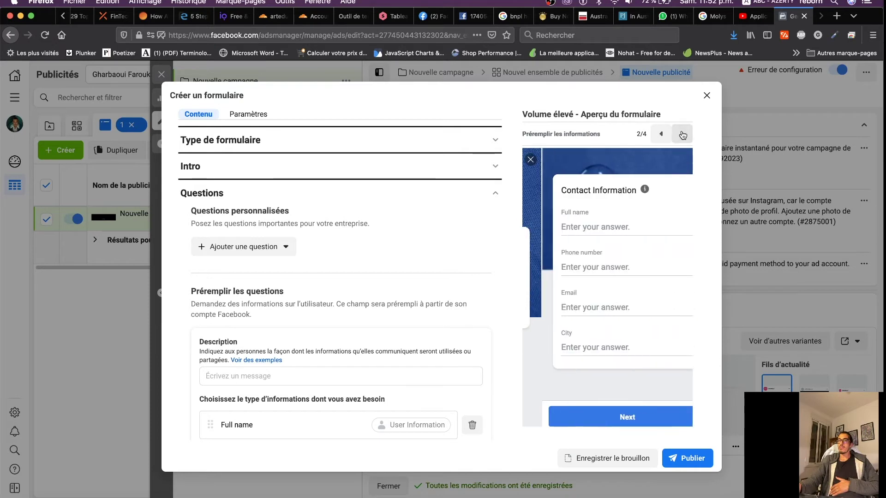
{"action": "scroll", "coordinate": [360, 309], "scroll_direction": "down", "scroll_amount": 4}
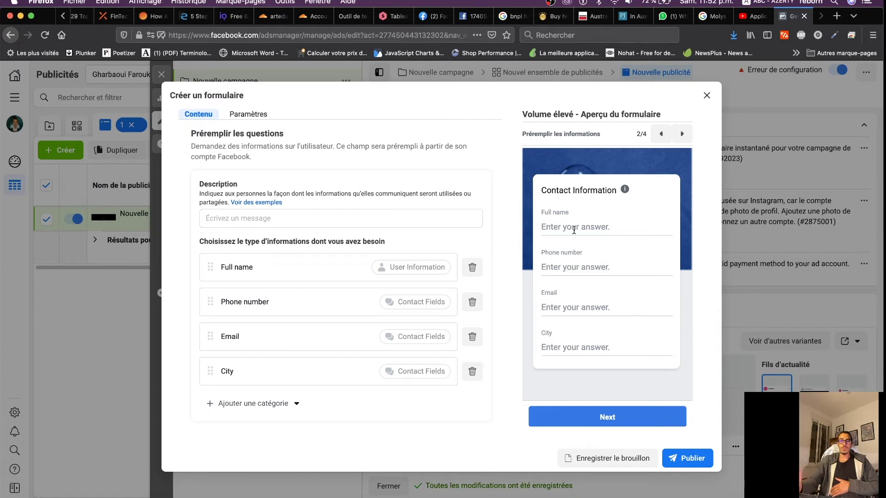
Set the Préremplir les questions description to 'Ces informations seront utilisés pour prendre contact avec vous ...'
{"action": "left_click", "coordinate": [311, 218]}
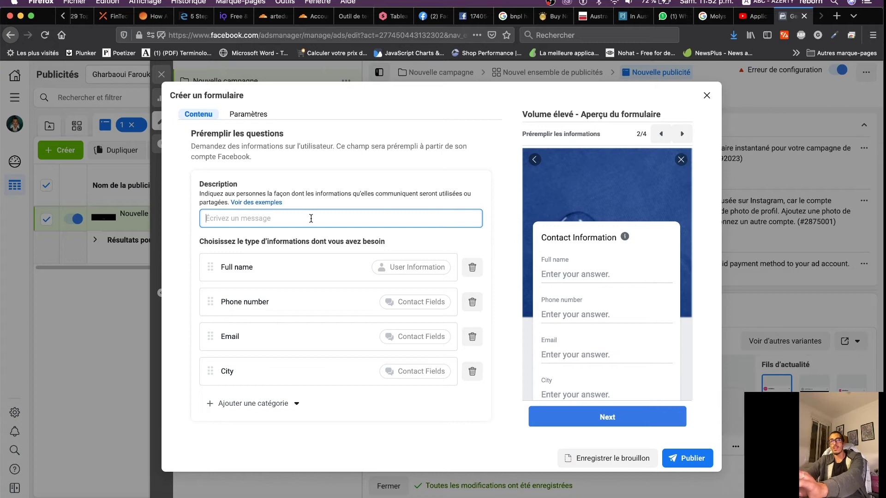
{"action": "type", "text": "C"}
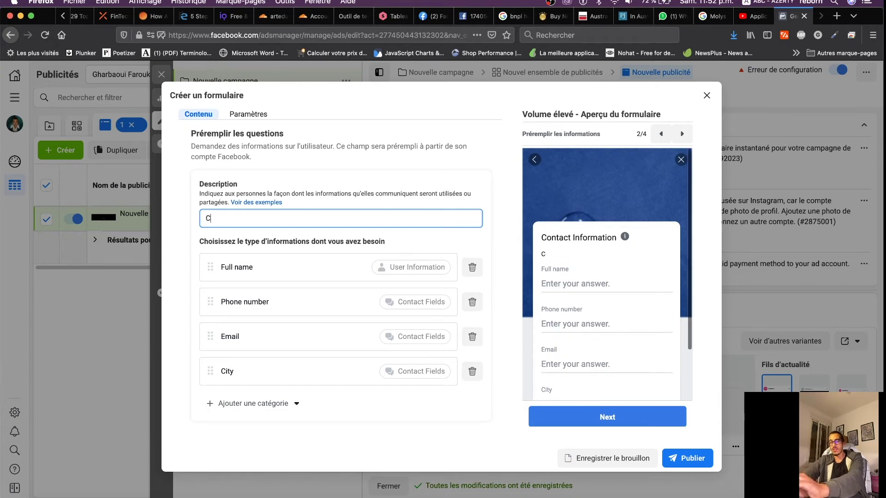
{"action": "type", "text": "es informations "}
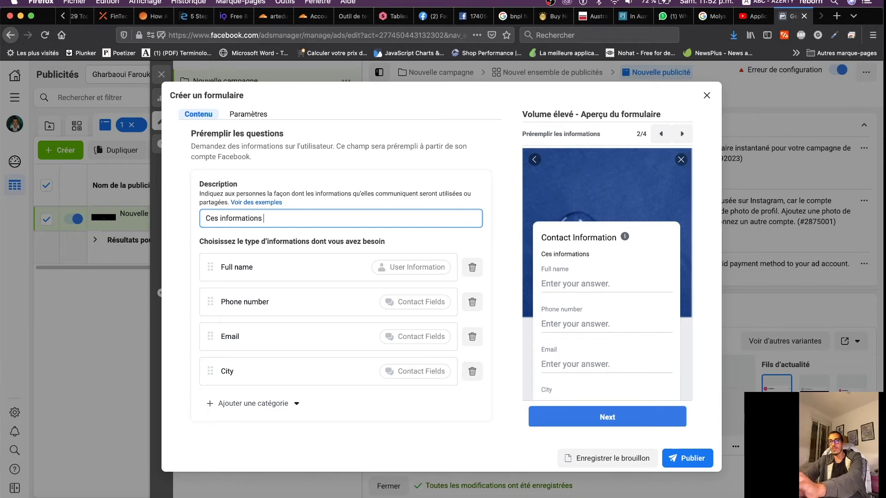
{"action": "type", "text": "seront utilisé"}
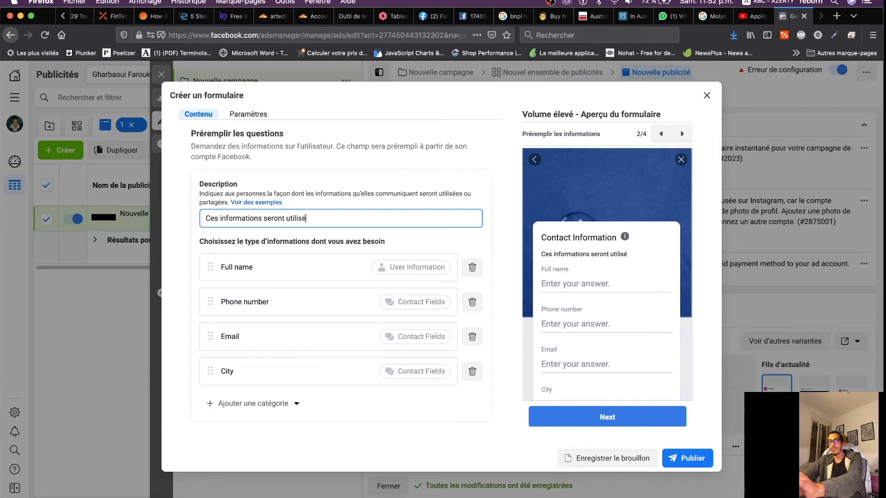
{"action": "type", "text": "s pour prendrr"}
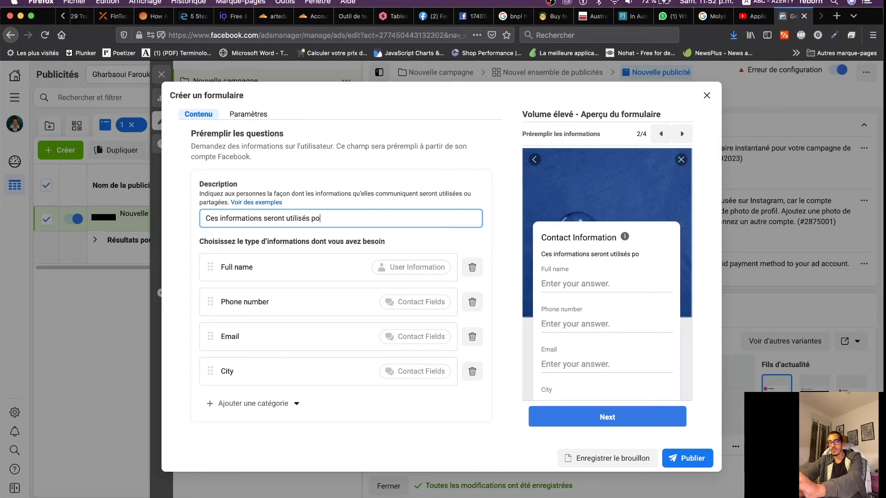
{"action": "key", "text": "BackSpace"}
{"action": "type", "text": "e "}
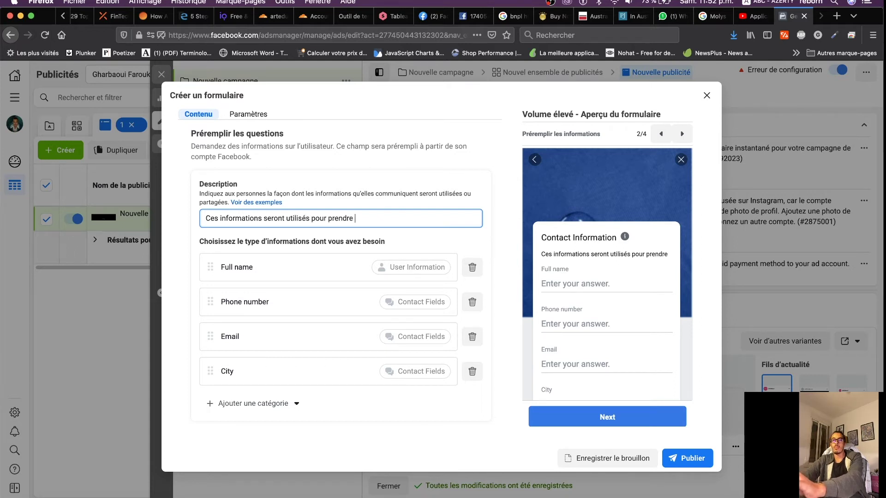
{"action": "type", "text": "contact avec vous ?"}
{"action": "type", "text": "??"}
{"action": "key", "text": "BackSpace"}
{"action": "key", "text": "BackSpace"}
{"action": "key", "text": "BackSpace"}
{"action": "type", "text": "..."}
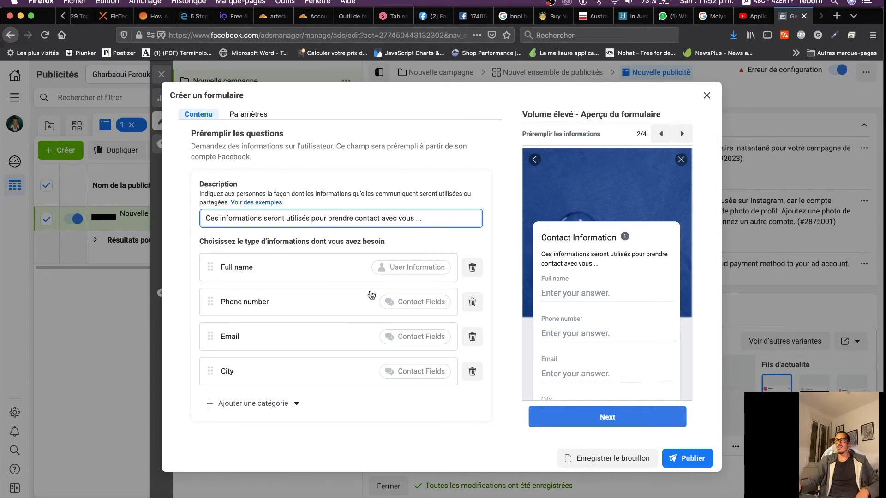
{"action": "left_click_drag", "start_coordinate": [414, 218], "coordinate": [286, 218]}
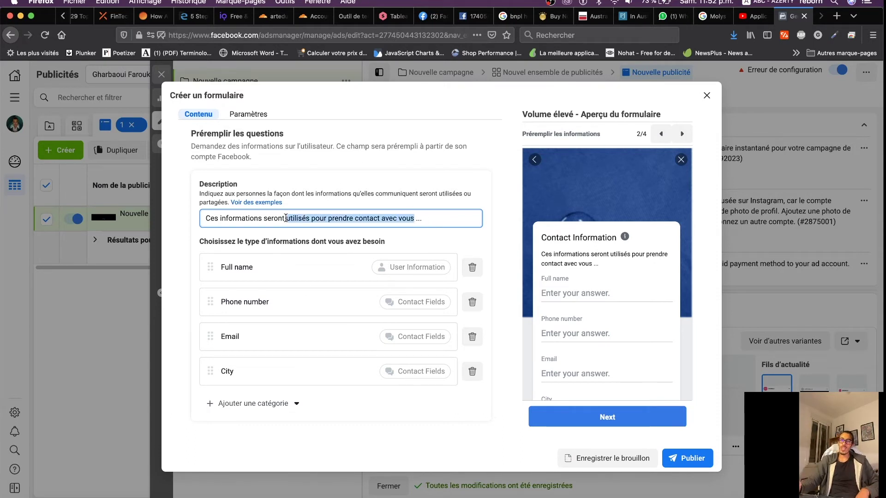
{"action": "scroll", "coordinate": [363, 341], "scroll_direction": "down", "scroll_amount": 3}
{"action": "scroll", "coordinate": [363, 341], "scroll_direction": "up", "scroll_amount": 6}
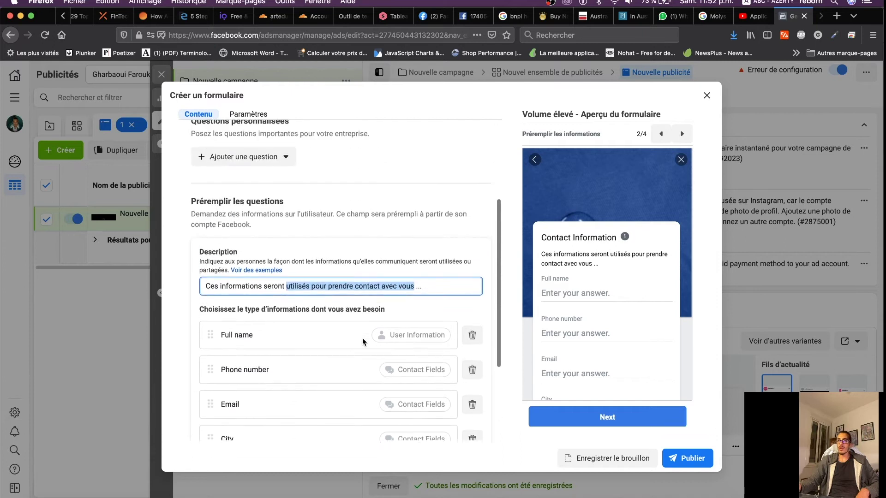
Collapse Questions, expand Confidentialité, and select the privacy-policy Lien field
{"action": "left_click", "coordinate": [480, 242]}
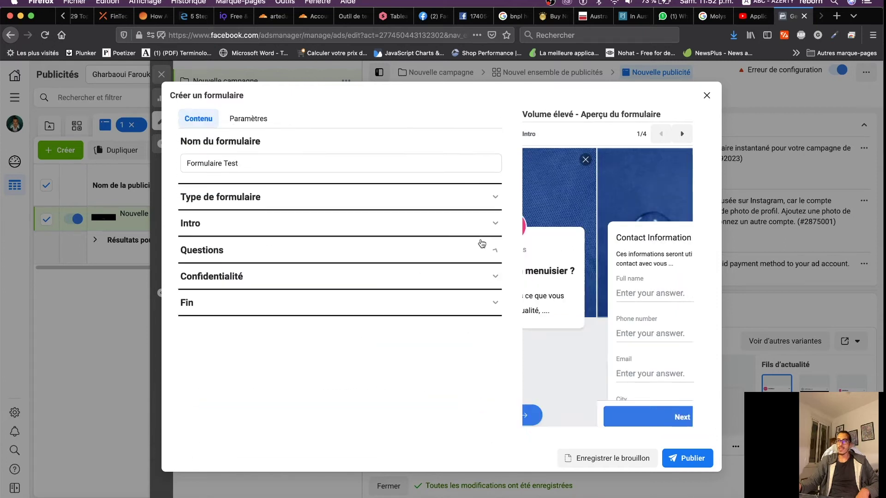
{"action": "left_click", "coordinate": [494, 276]}
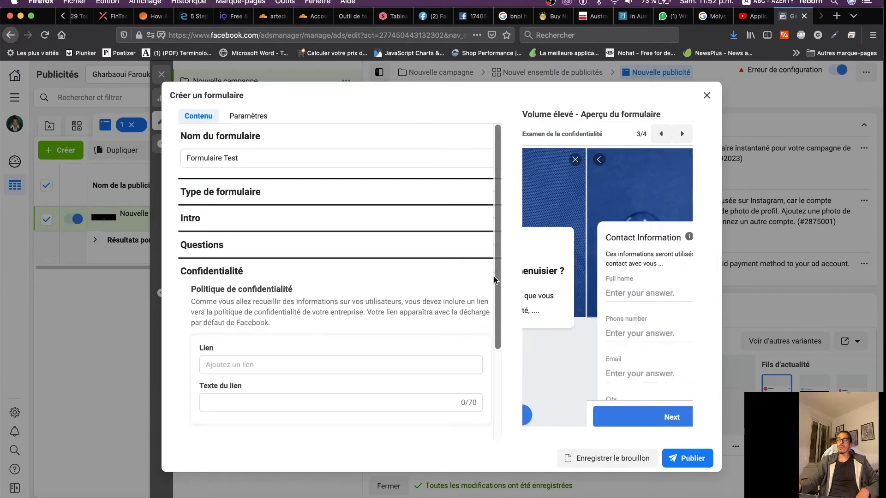
{"action": "scroll", "coordinate": [314, 312], "scroll_direction": "down", "scroll_amount": 3}
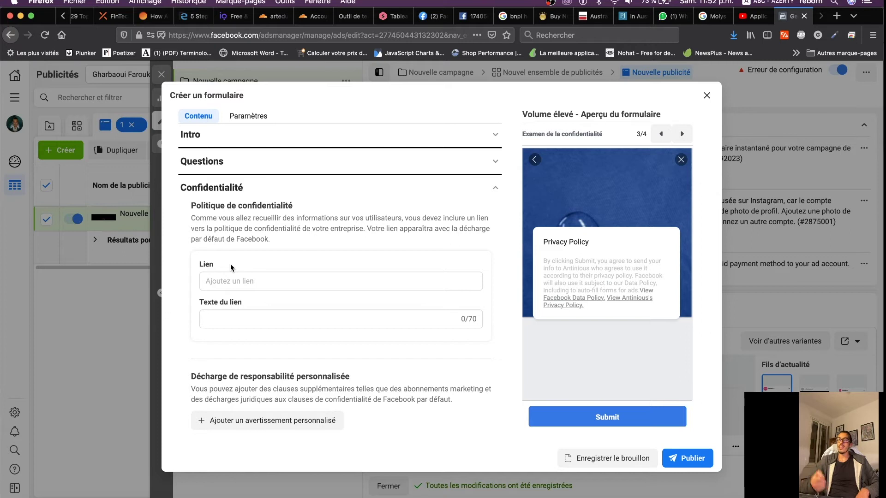
{"action": "left_click", "coordinate": [238, 282]}
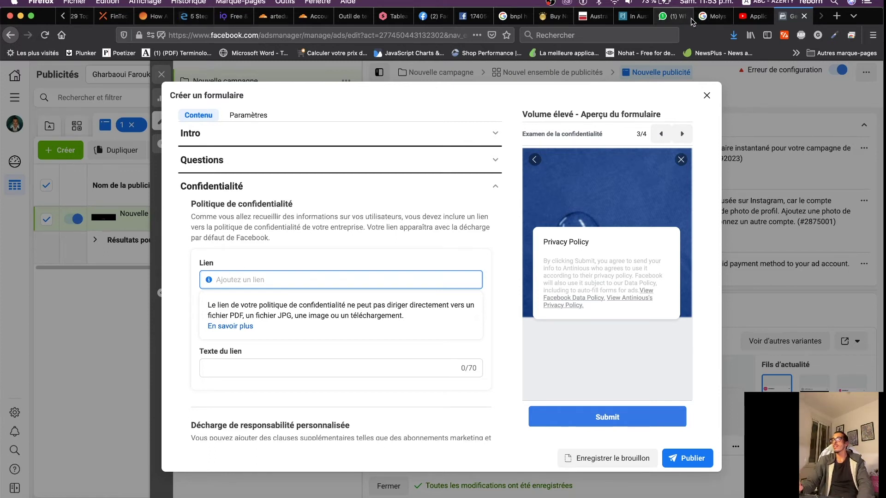
Scroll the S&P Global and Superprof pages to check their footer privacy-policy links
{"action": "left_click", "coordinate": [594, 16]}
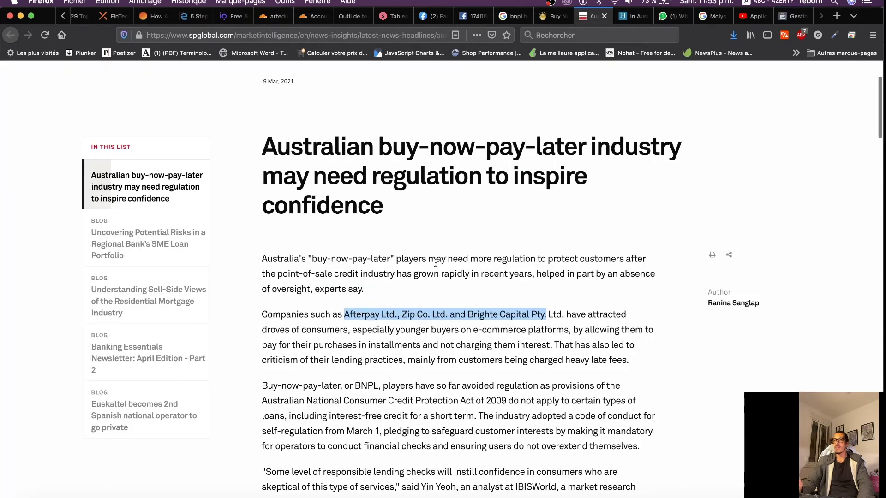
{"action": "scroll", "coordinate": [436, 263], "scroll_direction": "down", "scroll_amount": 20}
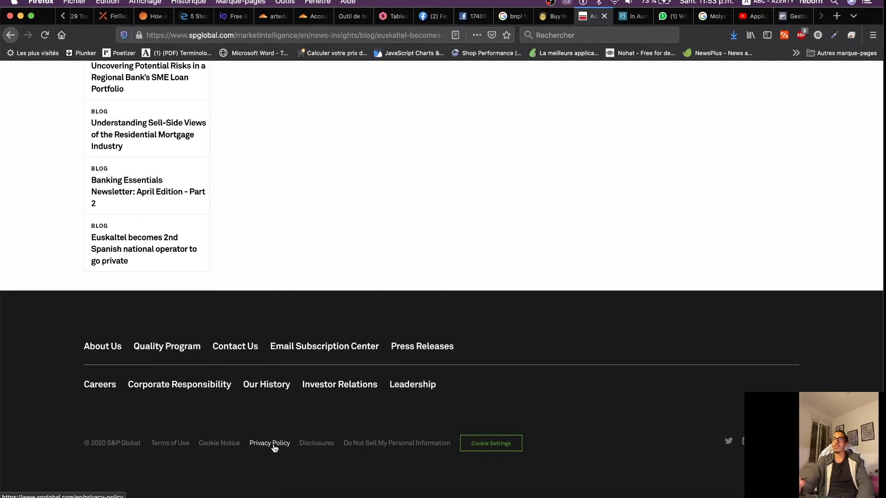
{"action": "left_click", "coordinate": [391, 16]}
{"action": "scroll", "coordinate": [439, 342], "scroll_direction": "down", "scroll_amount": 5}
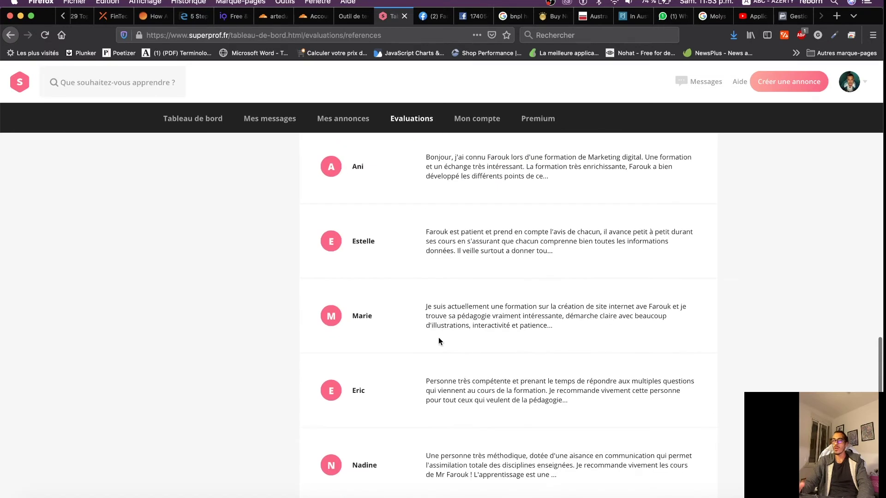
{"action": "scroll", "coordinate": [438, 342], "scroll_direction": "up", "scroll_amount": 10}
{"action": "left_click", "coordinate": [348, 17]}
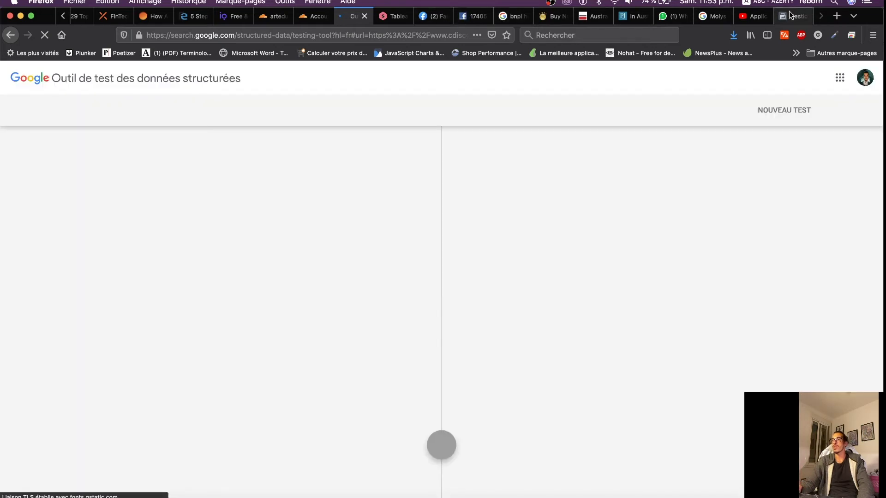
Switch from the testing tool back to the Ads Manager lead-form editor tab
{"action": "left_click", "coordinate": [790, 15]}
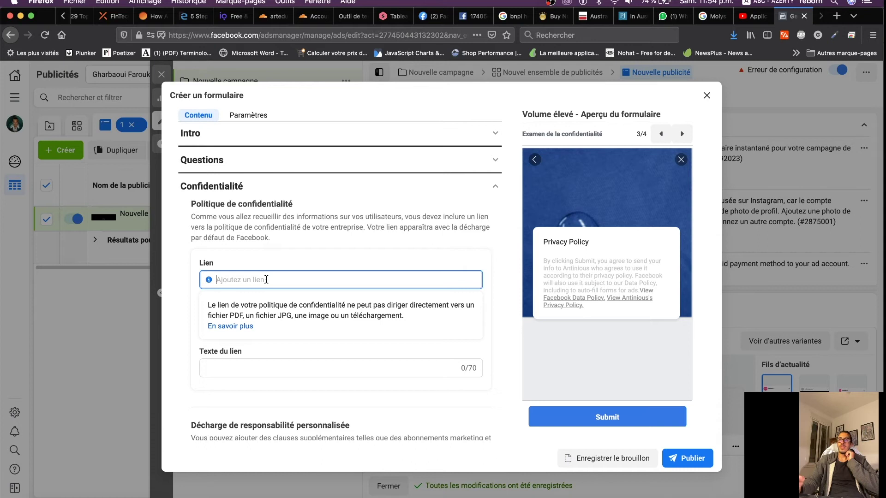
Copy the Facebook Pages address from the news feed's managed Pages list
{"action": "left_click", "coordinate": [431, 16]}
{"action": "left_click", "coordinate": [44, 185]}
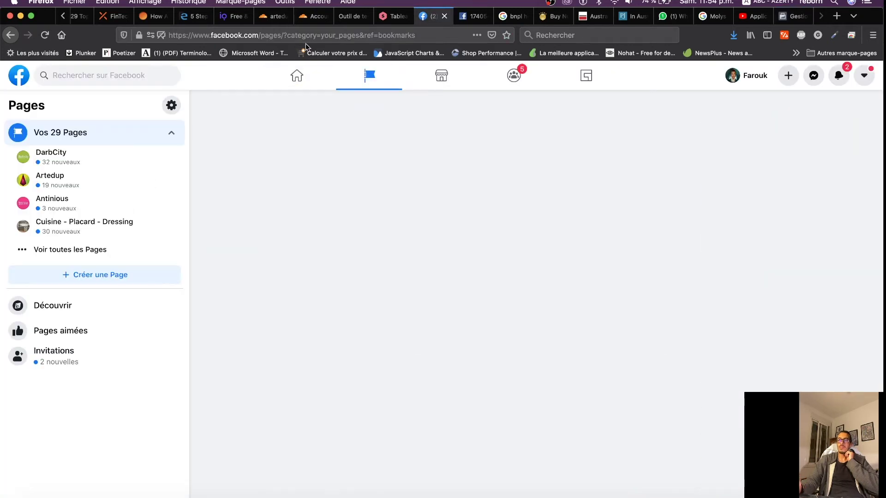
{"action": "left_click", "coordinate": [314, 37]}
{"action": "key", "text": "super+c"}
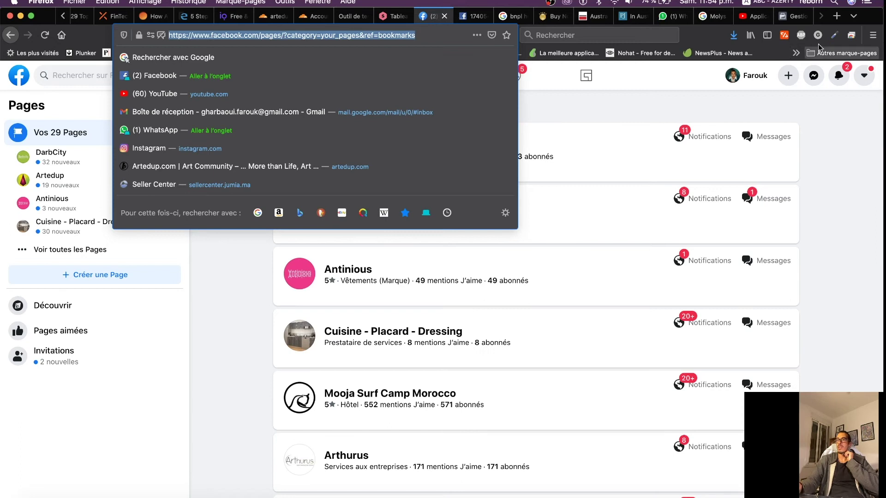
Paste the Pages URL as the privacy link, with link text 'Politique de confidentialité'
{"action": "left_click", "coordinate": [794, 17]}
{"action": "left_click", "coordinate": [230, 373]}
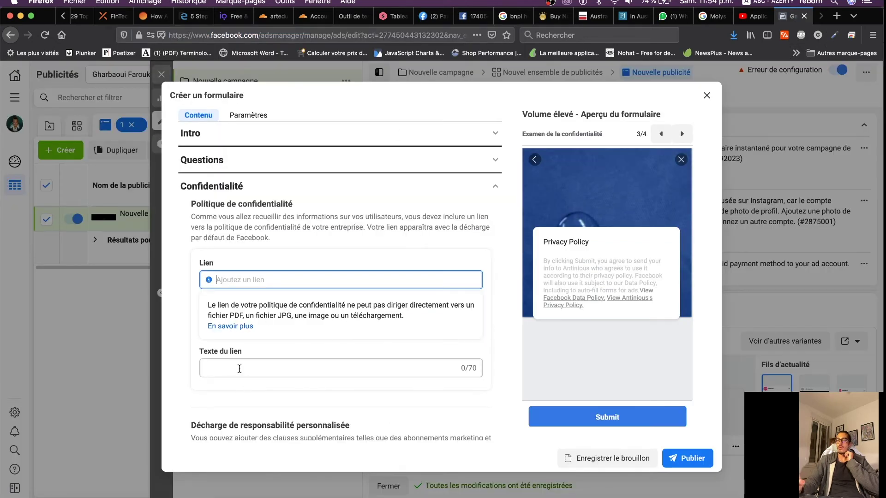
{"action": "left_click", "coordinate": [227, 281]}
{"action": "key", "text": "super+v"}
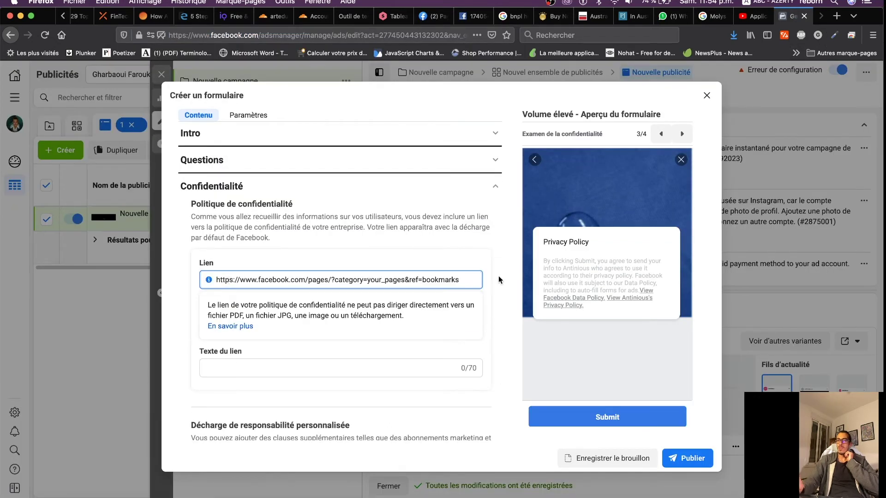
{"action": "left_click", "coordinate": [240, 369]}
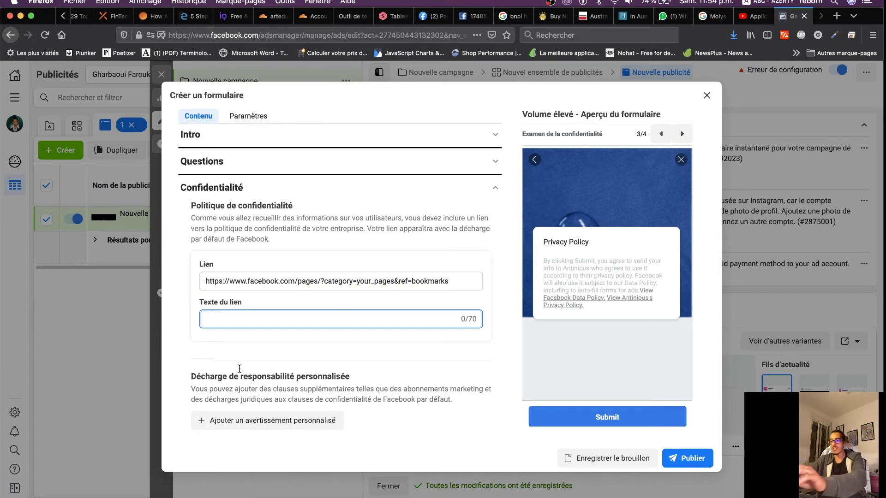
{"action": "type", "text": "Po"}
{"action": "key", "text": "BackSpace"}
{"action": "type", "text": "oliti"}
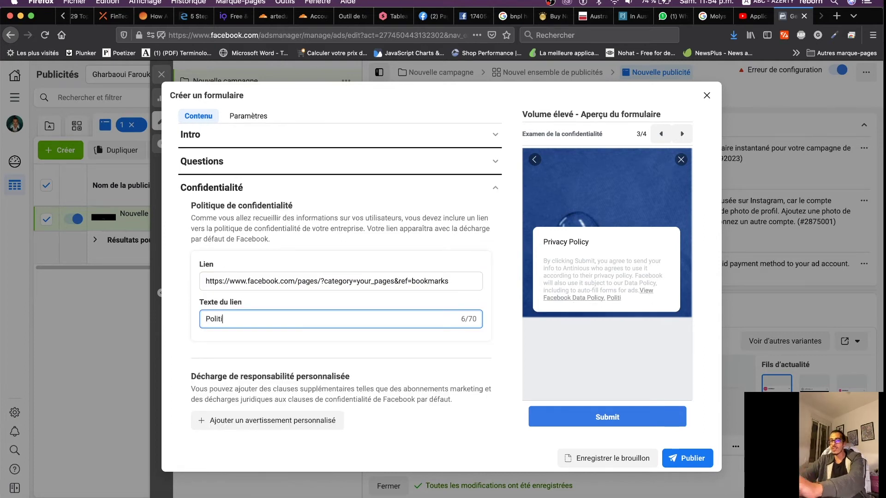
{"action": "type", "text": "que de confidentialité"}
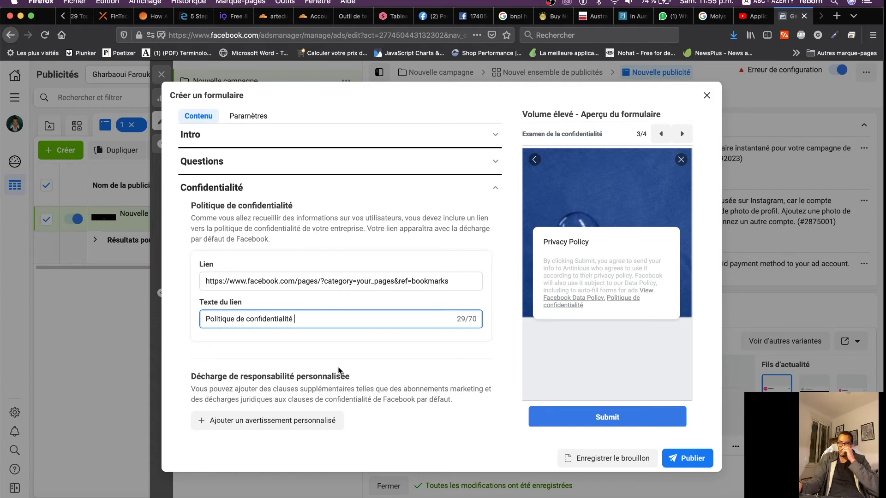
{"action": "left_click", "coordinate": [496, 188]}
Change the closing screen title to 'Merci de nous avoir envoyé vos informations'
{"action": "left_click", "coordinate": [420, 309]}
{"action": "scroll", "coordinate": [412, 309], "scroll_direction": "down", "scroll_amount": 2}
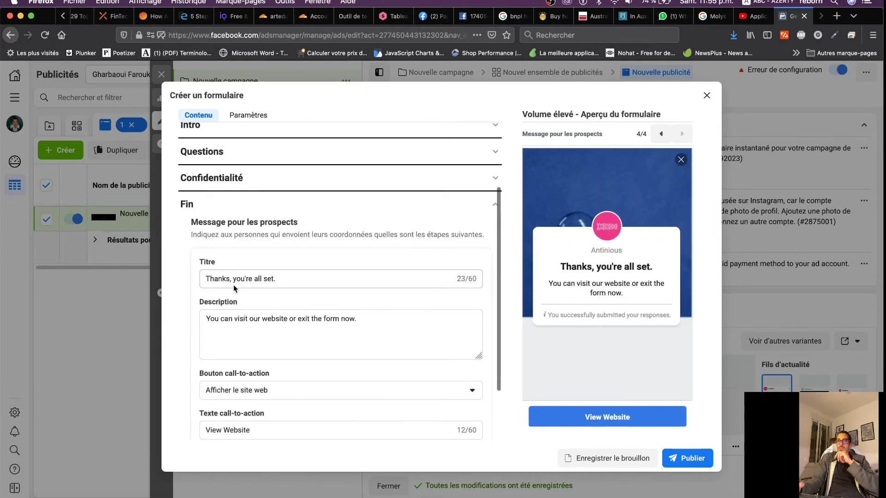
{"action": "left_click", "coordinate": [291, 280]}
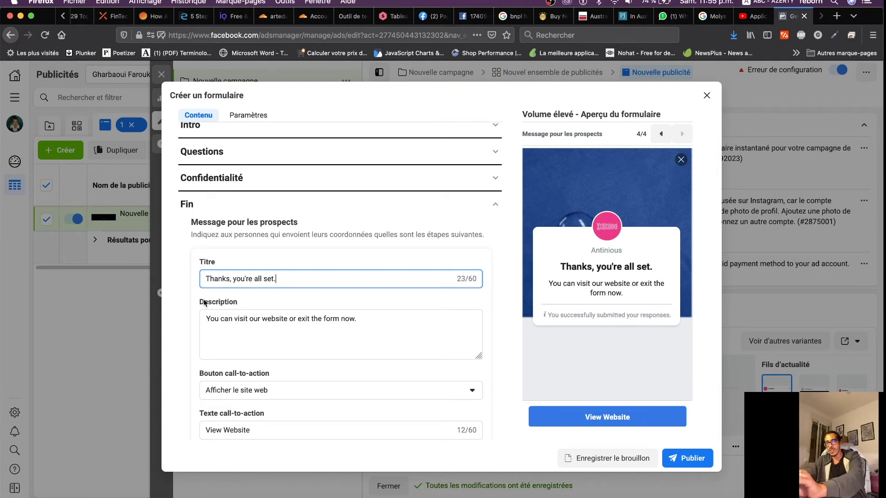
{"action": "left_click_drag", "start_coordinate": [285, 278], "coordinate": [171, 277]}
{"action": "type", "text": "Merci de nous avoir co nnta"}
{"action": "key", "text": "BackSpace"}
{"action": "key", "text": "BackSpace"}
{"action": "key", "text": "BackSpace"}
{"action": "key", "text": "BackSpace"}
{"action": "key", "text": "BackSpace"}
{"action": "key", "text": "BackSpace"}
{"action": "key", "text": "BackSpace"}
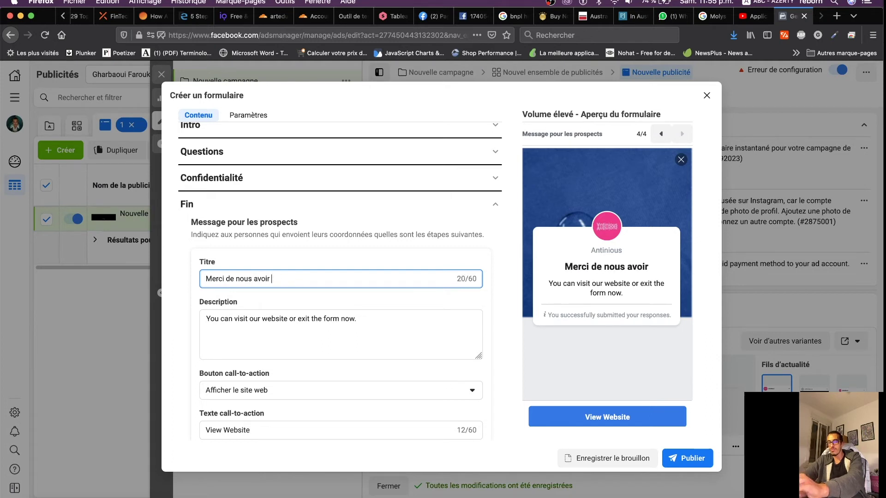
{"action": "type", "text": "envoyé "}
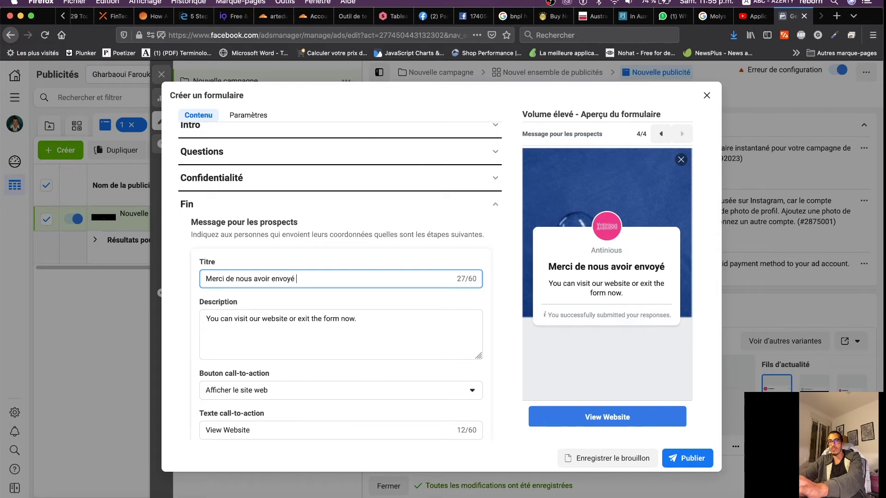
{"action": "type", "text": "vos informations"}
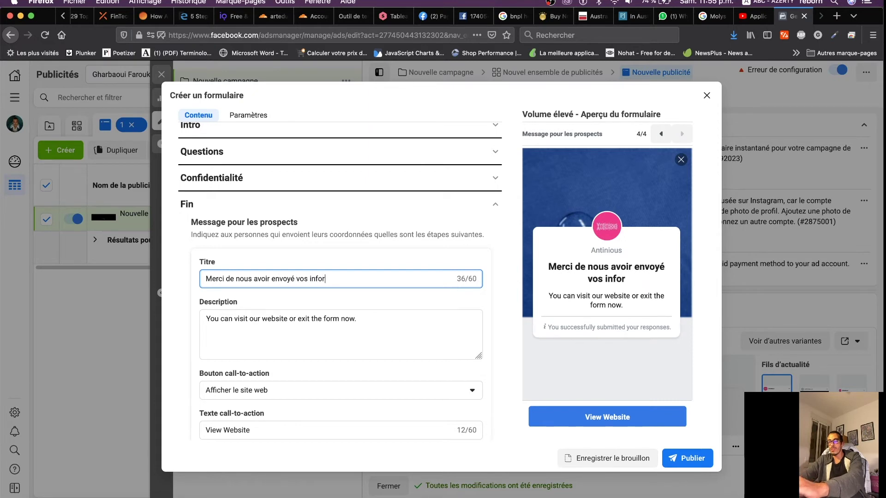
Replace the closing screen description with 'Lorem ipsum'
{"action": "left_click", "coordinate": [366, 325]}
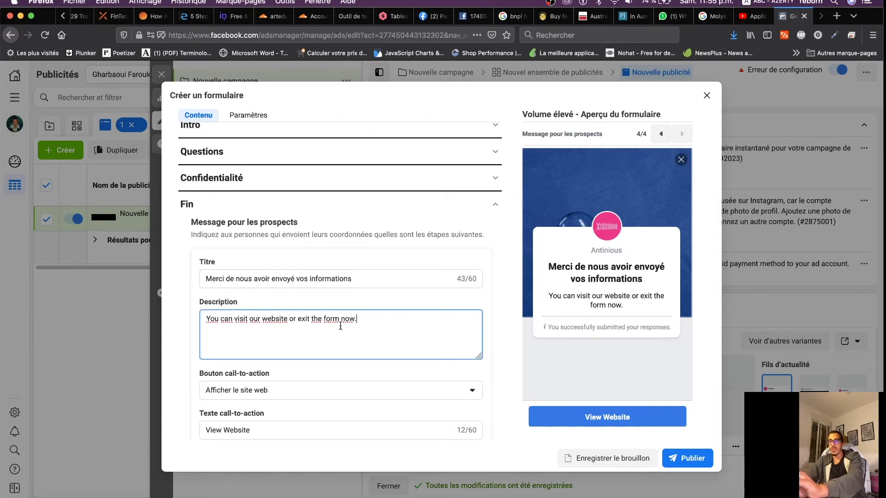
{"action": "left_click_drag", "start_coordinate": [366, 324], "coordinate": [167, 319]}
{"action": "type", "text": "Loremp i"}
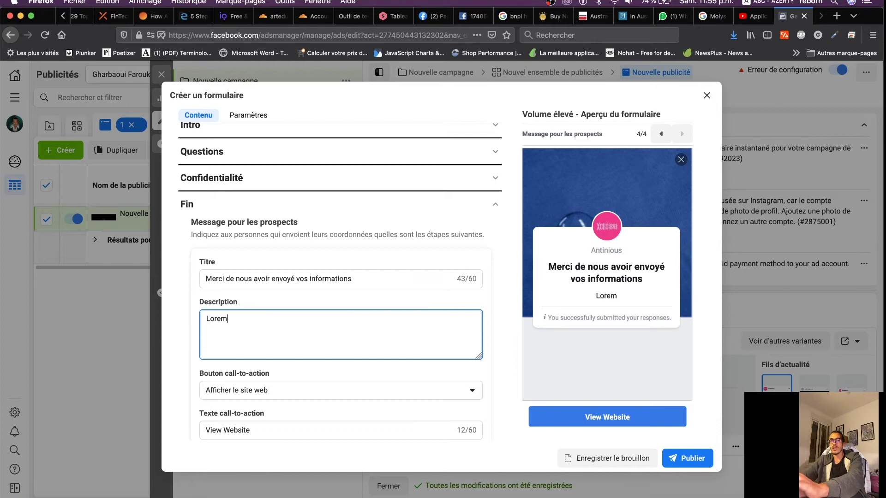
{"action": "key", "text": "BackSpace"}
{"action": "key", "text": "BackSpace"}
{"action": "key", "text": "BackSpace"}
{"action": "type", "text": "ipsum"}
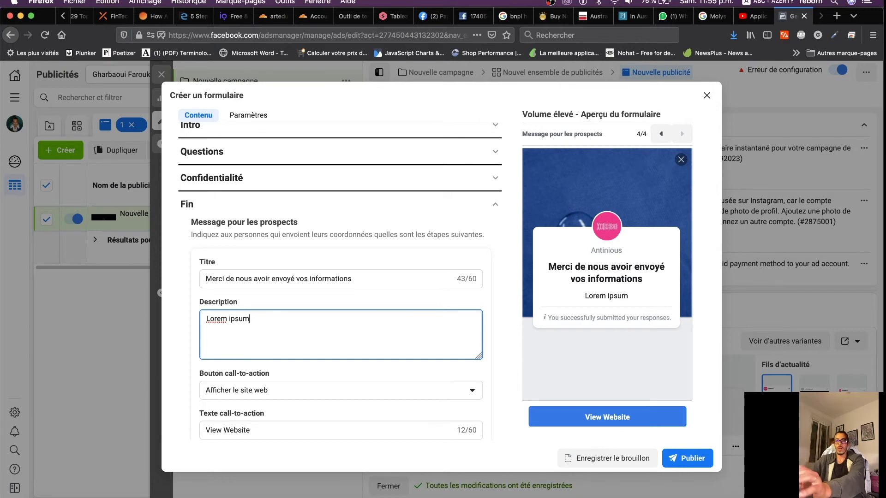
{"action": "scroll", "coordinate": [370, 346], "scroll_direction": "down", "scroll_amount": 2}
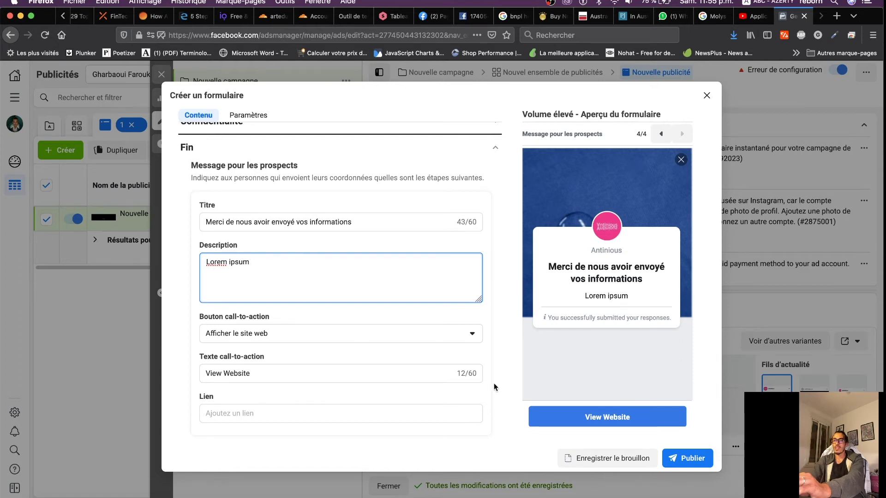
Keep the Afficher le site web button, label it 'Voir la page' and link it to the Pages URL
{"action": "left_click_drag", "start_coordinate": [260, 374], "coordinate": [179, 374]}
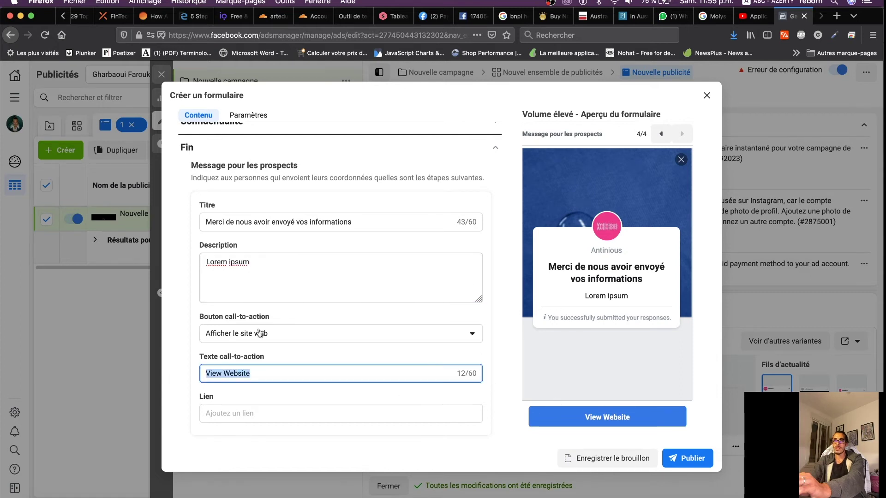
{"action": "left_click", "coordinate": [233, 338]}
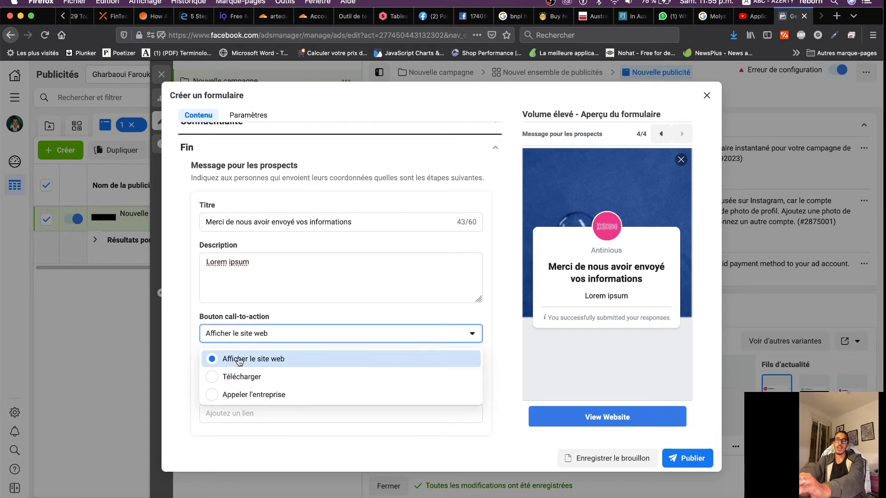
{"action": "left_click", "coordinate": [509, 349]}
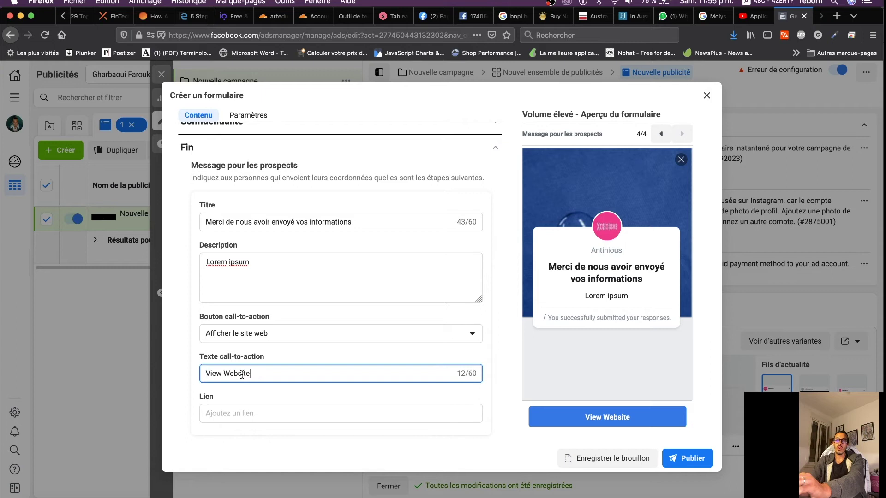
{"action": "left_click_drag", "start_coordinate": [253, 372], "coordinate": [185, 371]}
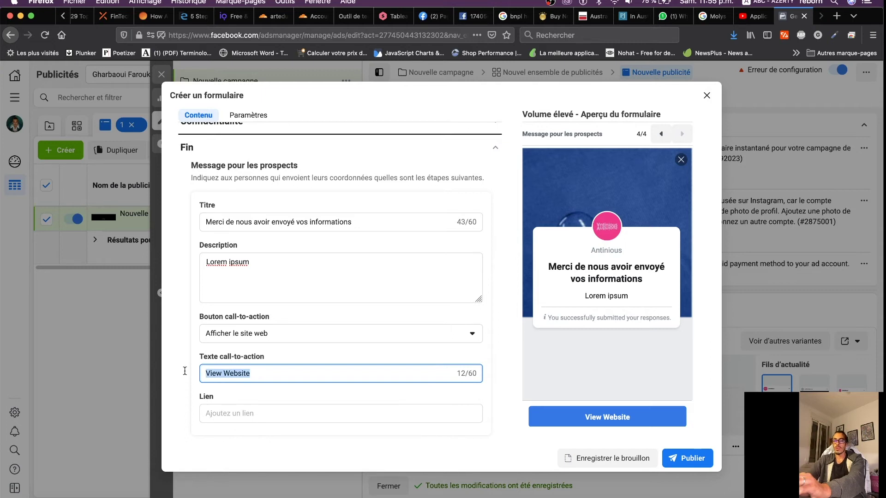
{"action": "type", "text": "Voir l"}
{"action": "key", "text": "Tab"}
{"action": "type", "text": "p"}
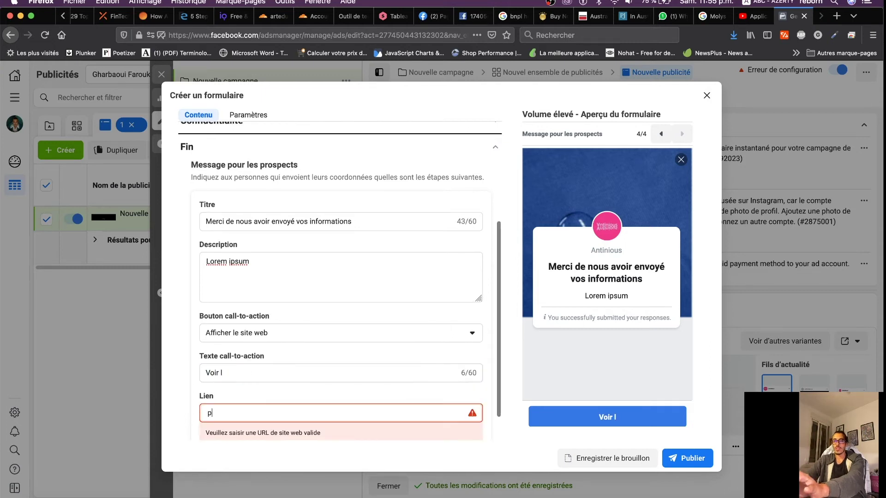
{"action": "left_click", "coordinate": [242, 375]}
{"action": "type", "text": "a page"}
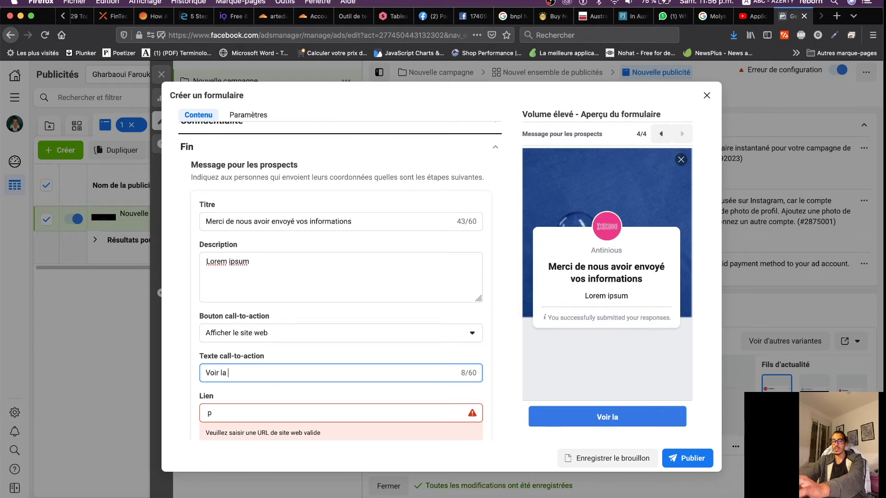
{"action": "double_click", "coordinate": [208, 412]}
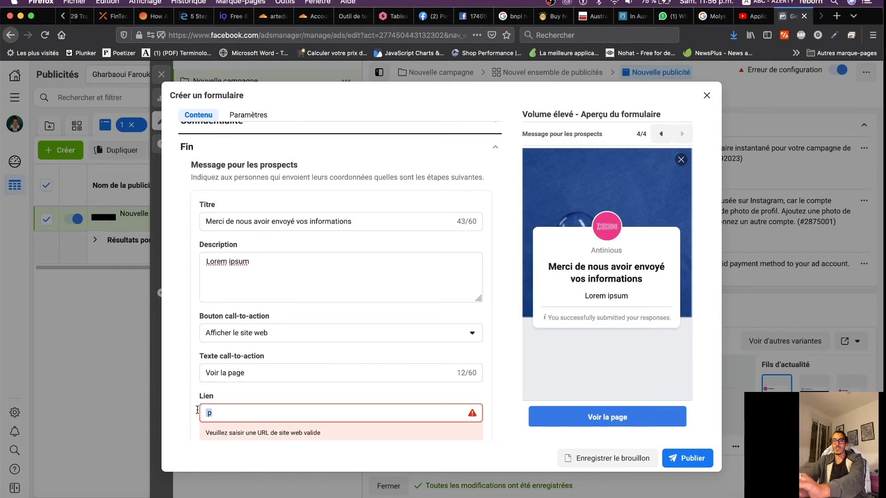
{"action": "type", "text": "https://www.facebook.com/pages/?category=your_pages&ref=bookmarks"}
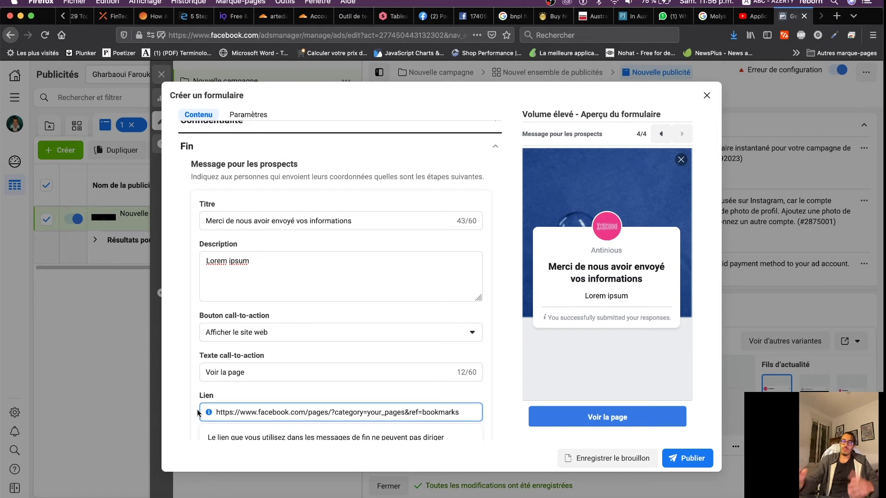
In the form settings, set Langue to Français (France) and Partage to Ouvrir
{"action": "left_click", "coordinate": [500, 151]}
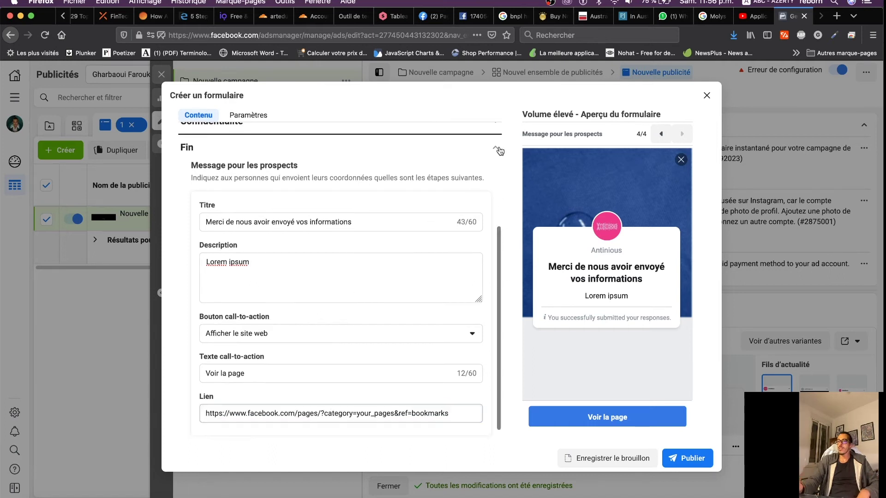
{"action": "left_click", "coordinate": [500, 150]}
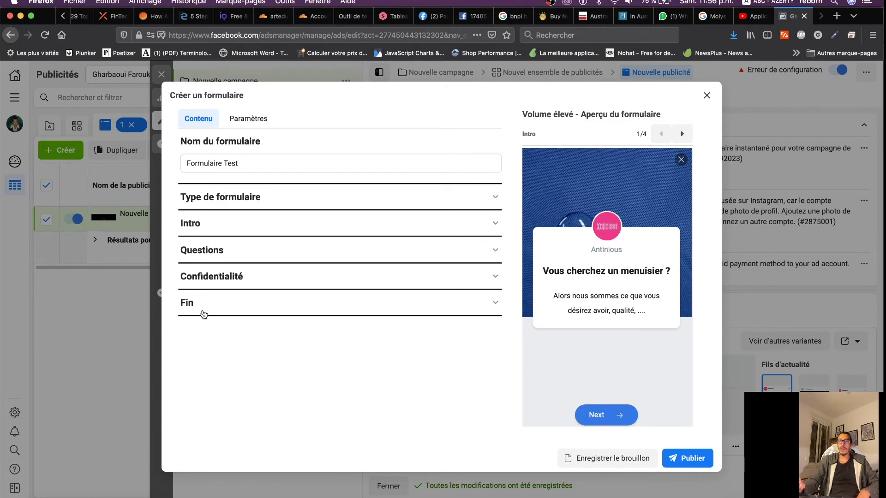
{"action": "left_click", "coordinate": [247, 119]}
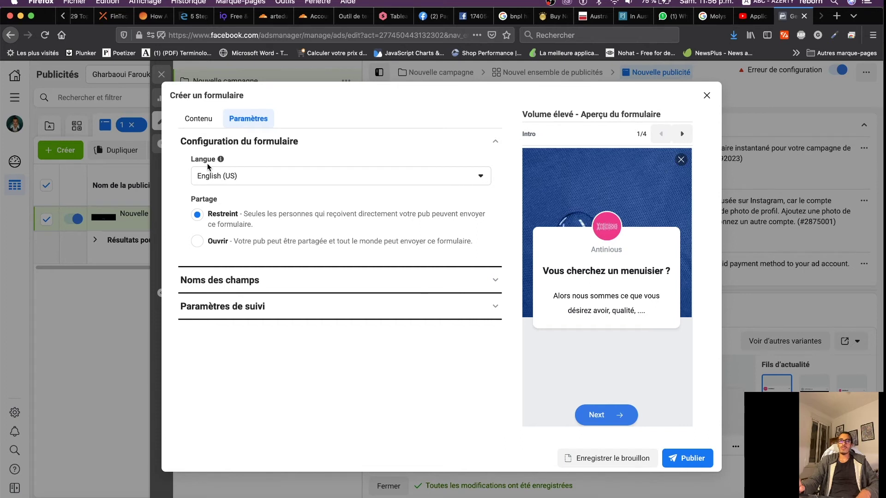
{"action": "left_click", "coordinate": [228, 178]}
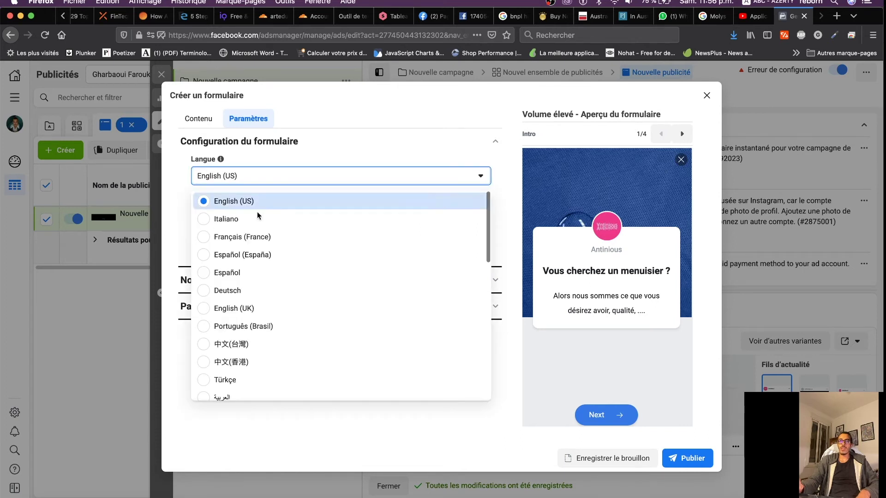
{"action": "left_click", "coordinate": [231, 239]}
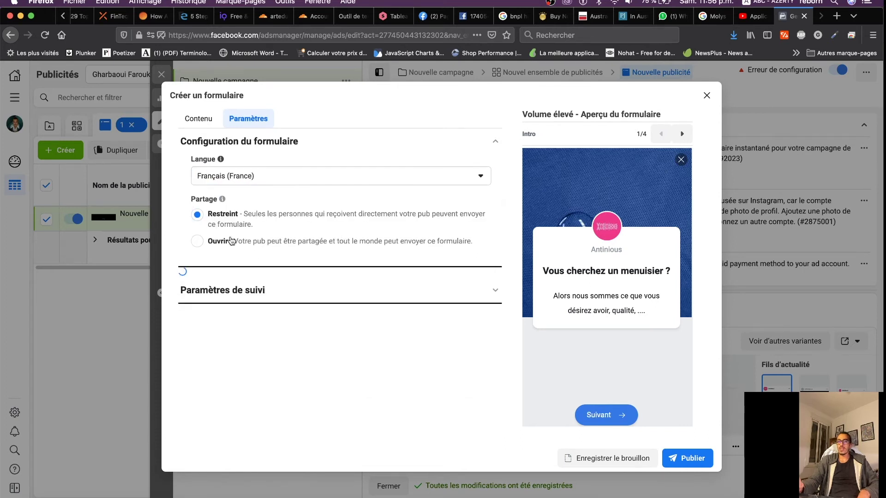
{"action": "left_click", "coordinate": [197, 244]}
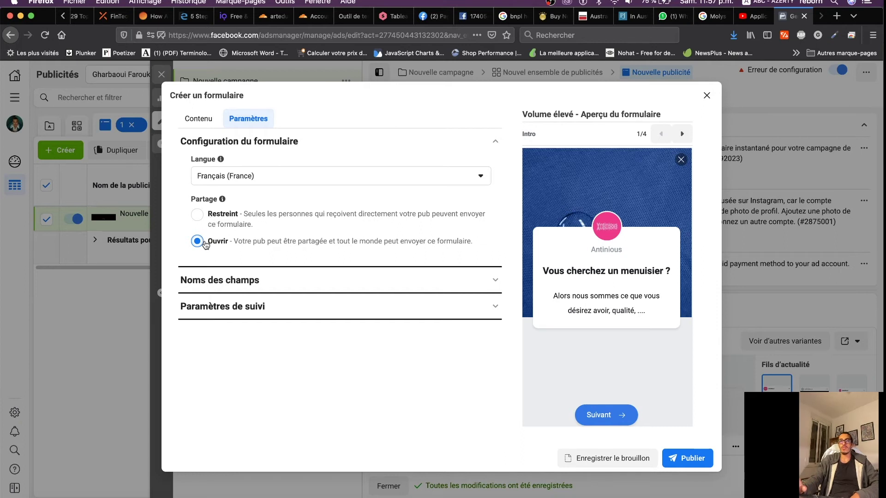
Review the Noms des champs and Paramètres de suivi sections while stepping through the form preview
{"action": "left_click", "coordinate": [495, 142]}
{"action": "left_click", "coordinate": [330, 168]}
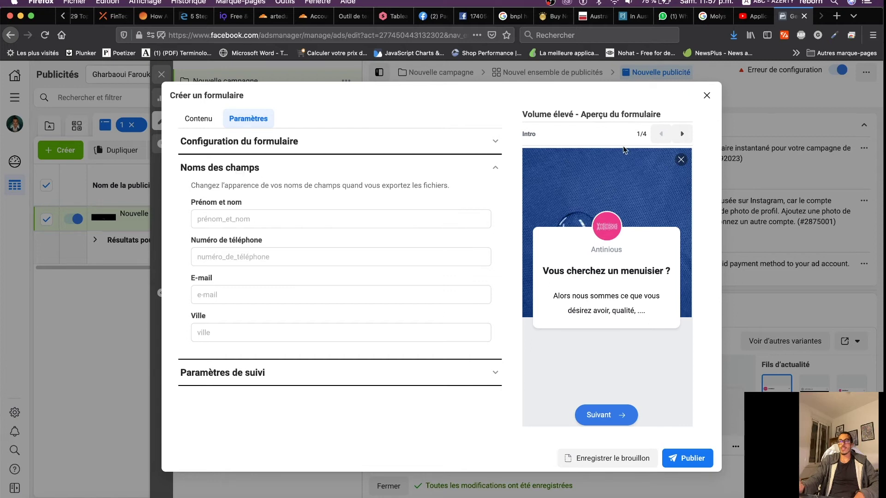
{"action": "left_click", "coordinate": [682, 133]}
{"action": "left_click", "coordinate": [682, 134]}
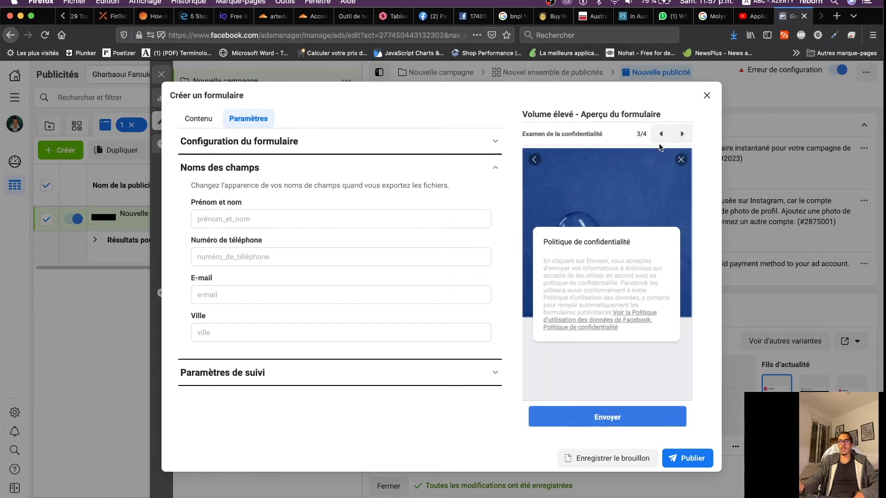
{"action": "left_click", "coordinate": [661, 134]}
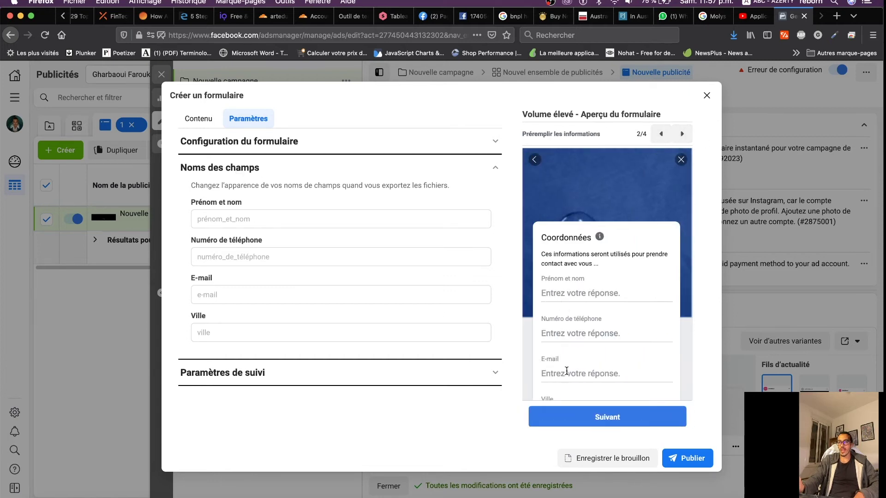
{"action": "left_click", "coordinate": [495, 168]}
{"action": "left_click", "coordinate": [491, 203]}
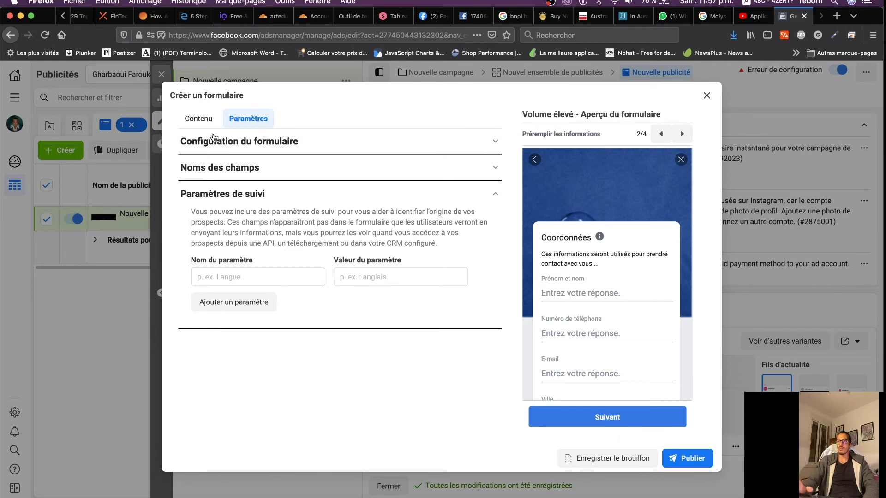
{"action": "left_click", "coordinate": [198, 119]}
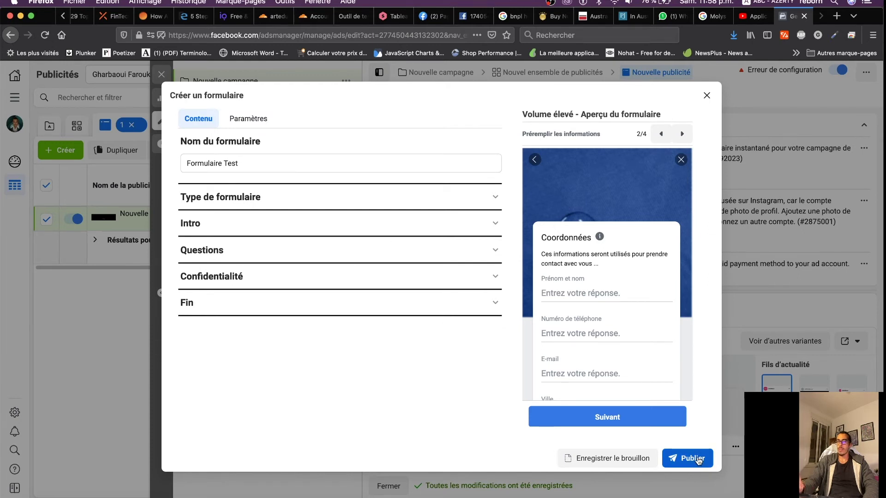
Publish Formulaire Test and return to the ad editor's Contenu section
{"action": "left_click", "coordinate": [699, 460]}
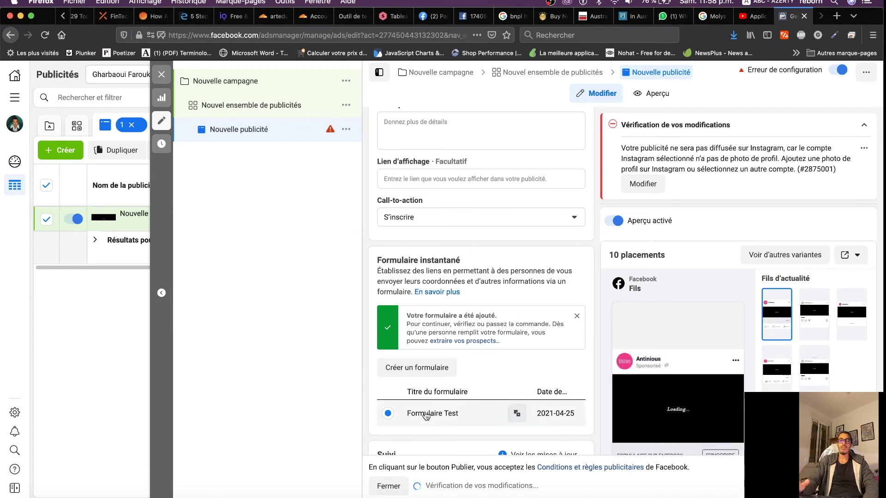
{"action": "scroll", "coordinate": [426, 416], "scroll_direction": "up", "scroll_amount": 3}
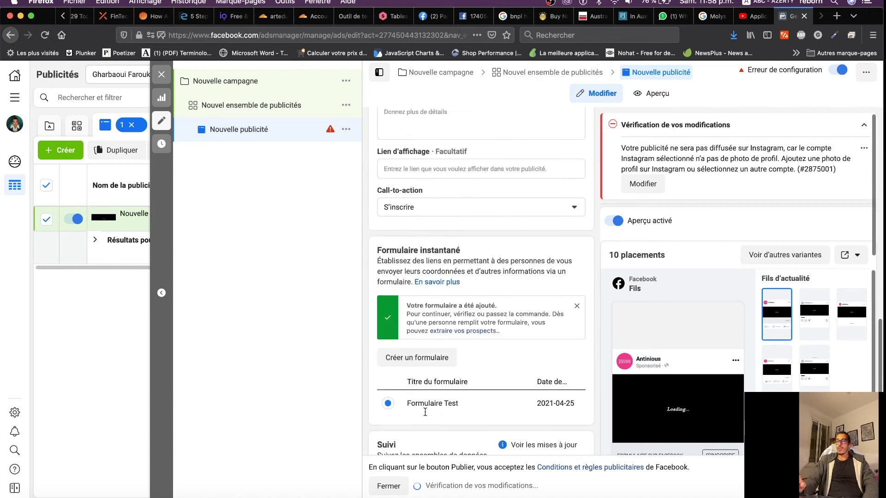
{"action": "scroll", "coordinate": [425, 412], "scroll_direction": "up", "scroll_amount": 4}
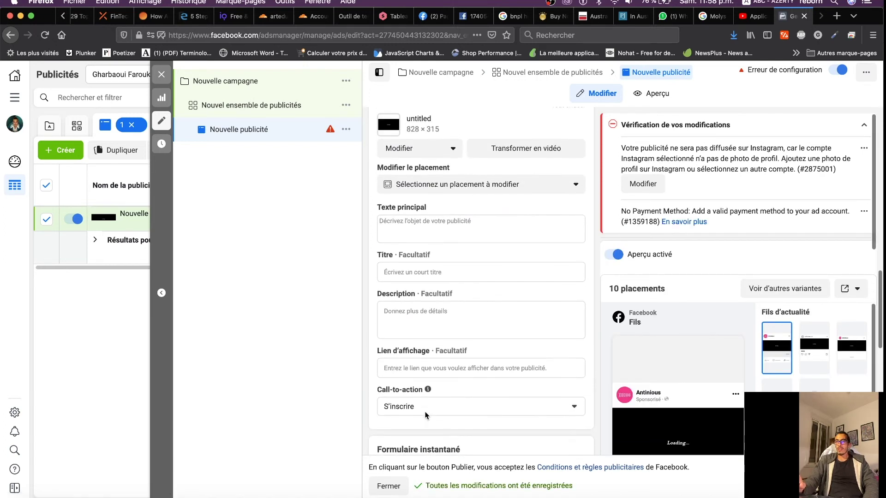
{"action": "scroll", "coordinate": [425, 416], "scroll_direction": "up", "scroll_amount": 2}
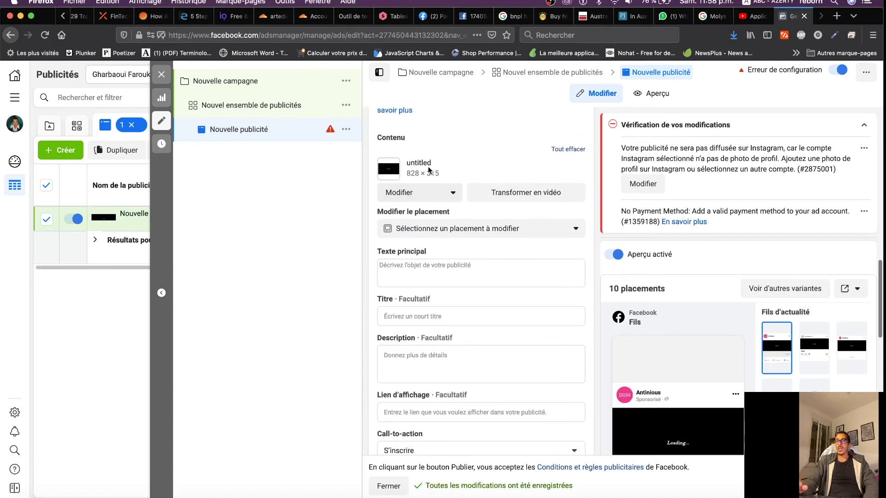
{"action": "scroll", "coordinate": [644, 353], "scroll_direction": "down", "scroll_amount": 4}
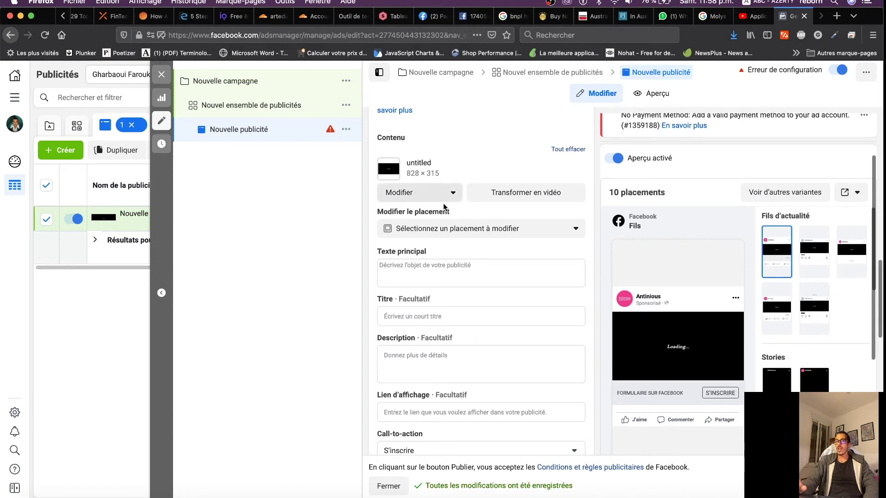
{"action": "scroll", "coordinate": [387, 251], "scroll_direction": "up", "scroll_amount": 1}
Enter the primary text 'Vous avez besoin de travaux de menuiserie ?'
{"action": "left_click", "coordinate": [420, 300]}
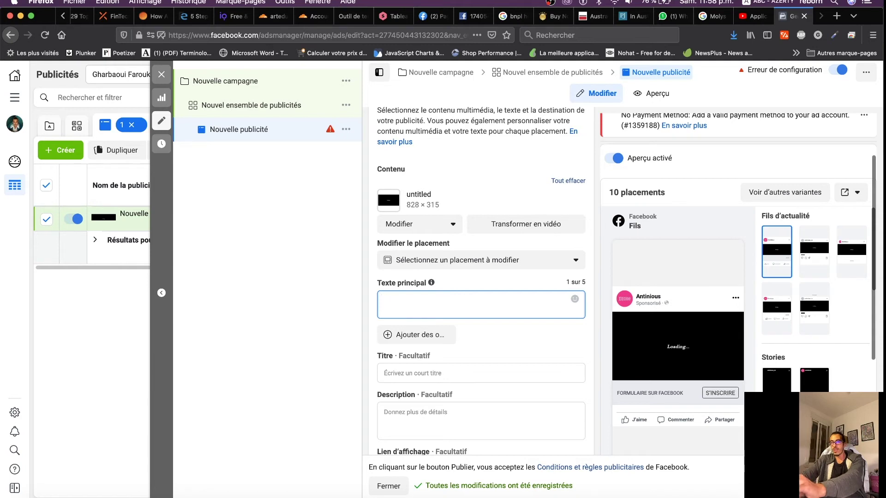
{"action": "type", "text": "Vosin us "}
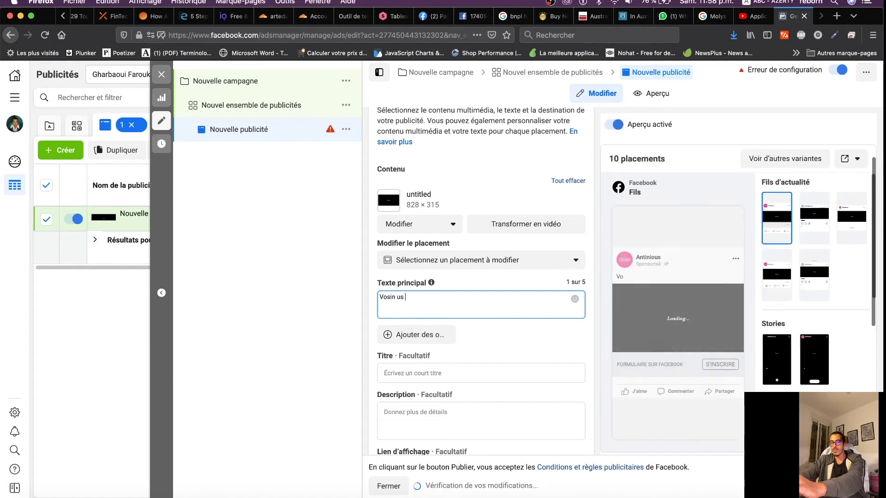
{"action": "type", "text": "de ervice"}
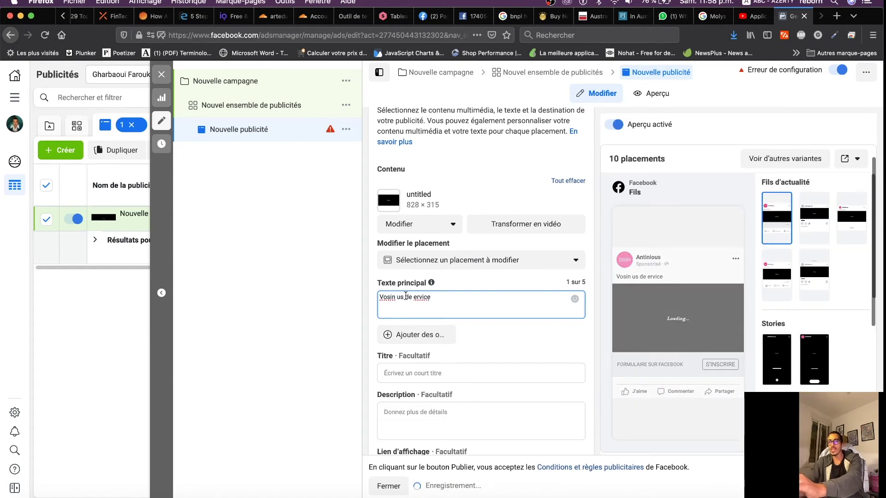
{"action": "triple_click", "coordinate": [543, 301]}
{"action": "type", "text": "s"}
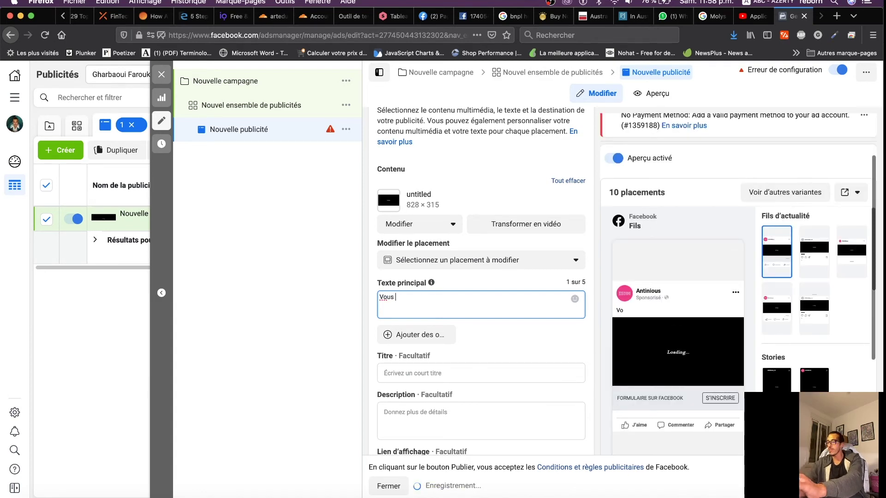
{"action": "type", "text": " avez"}
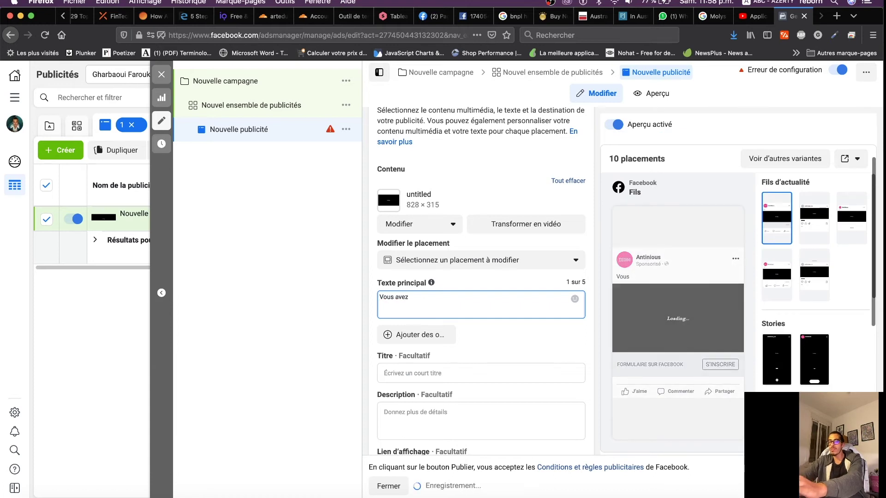
{"action": "type", "text": " besoin de travaux de "}
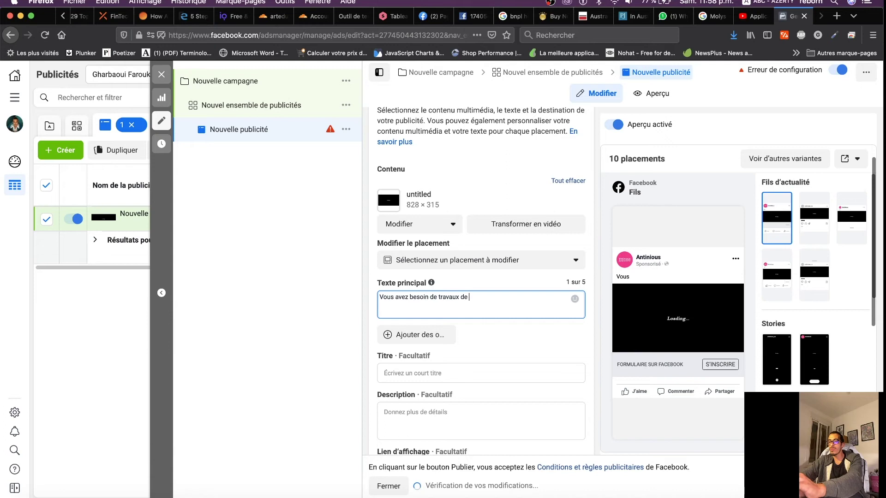
{"action": "type", "text": "menuiseriee"}
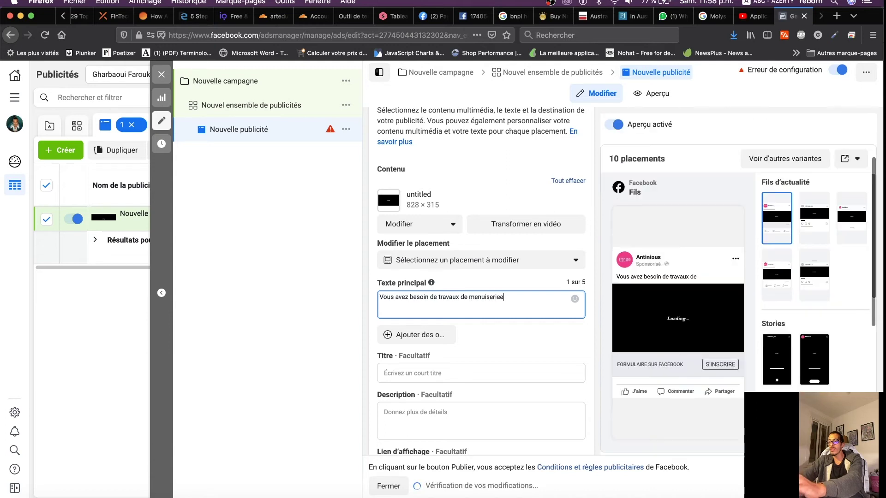
{"action": "key", "text": "BackSpace"}
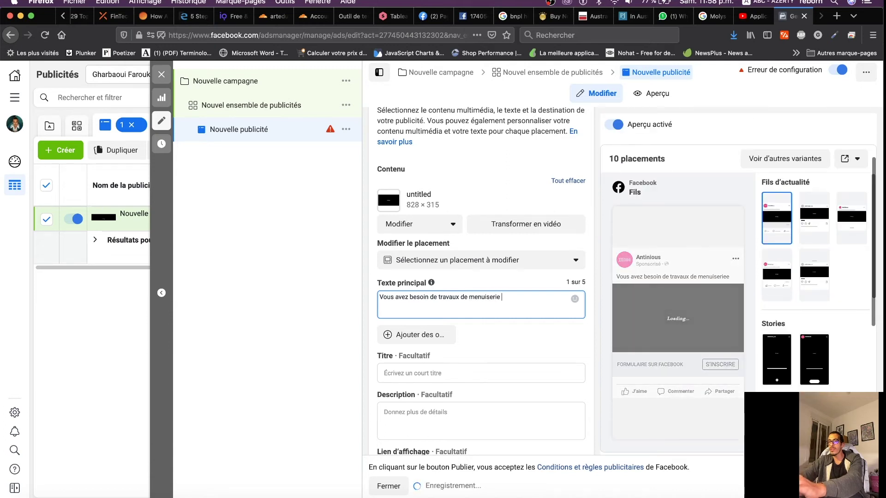
{"action": "type", "text": "? "}
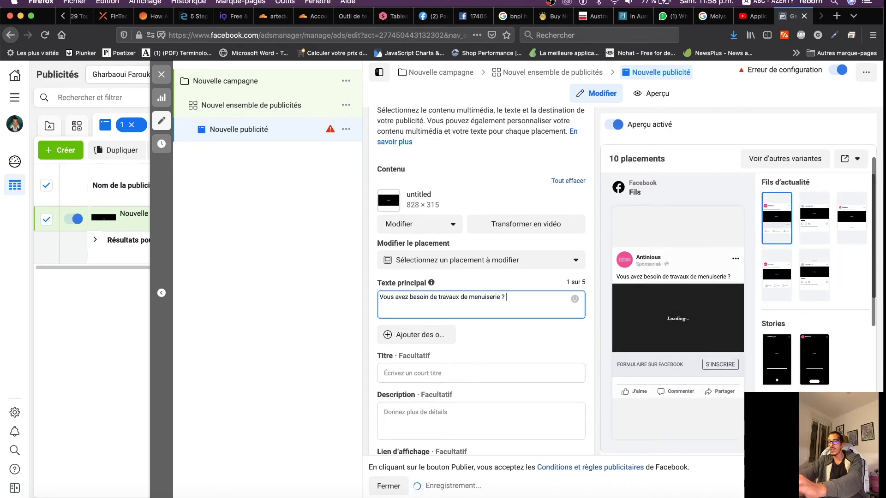
{"action": "type", "text": " reemplis"}
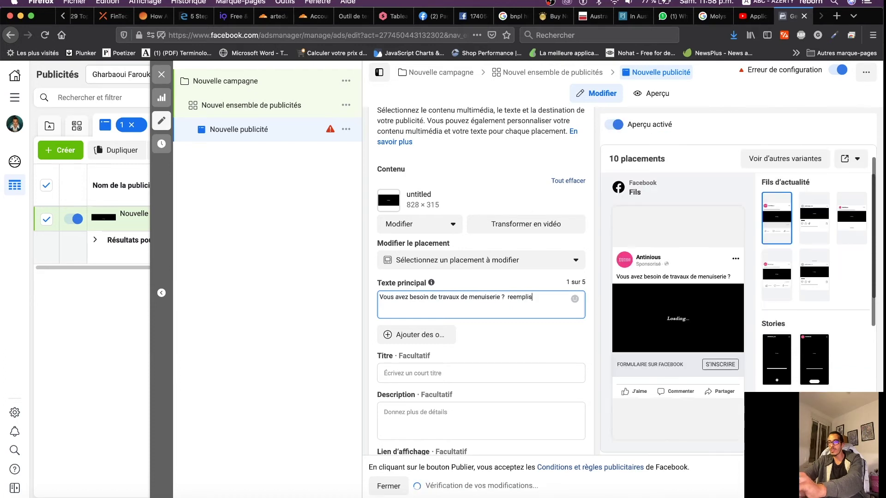
{"action": "key", "text": "BackSpace"}
{"action": "key", "text": "BackSpace"}
{"action": "key", "text": "BackSpace"}
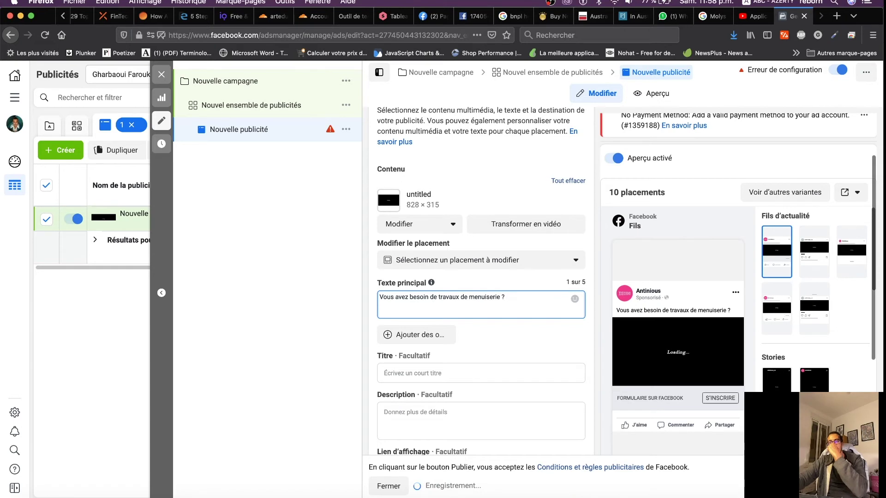
Give the ad the title 'Lorem ipsum' and a contact phone number as its description
{"action": "left_click", "coordinate": [432, 373]}
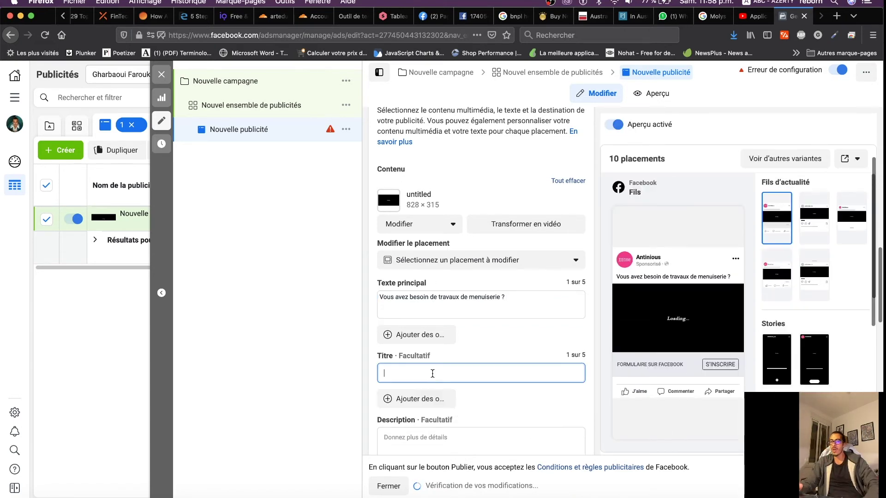
{"action": "type", "text": "Lo"}
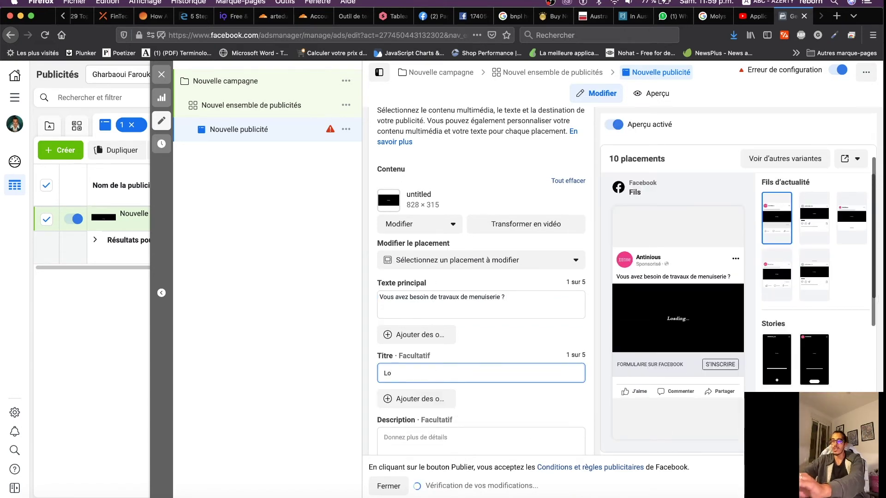
{"action": "type", "text": "rem ipsum"}
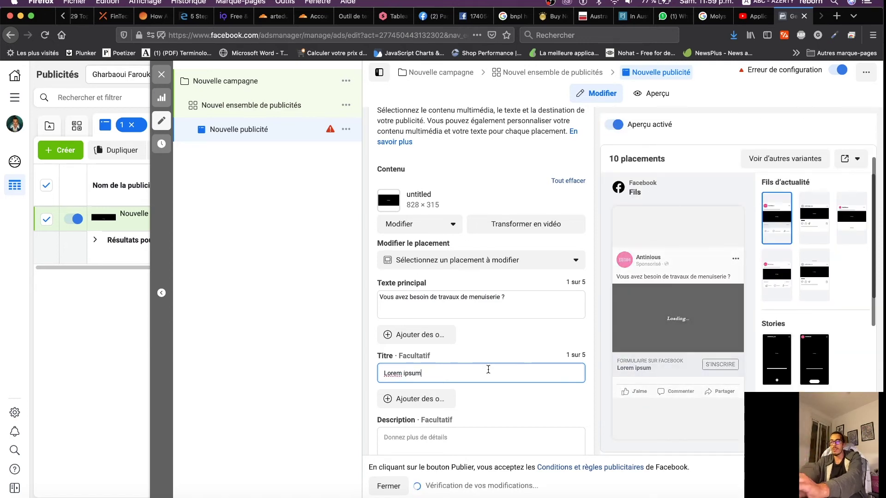
{"action": "scroll", "coordinate": [459, 404], "scroll_direction": "down", "scroll_amount": 2}
{"action": "left_click", "coordinate": [413, 356]}
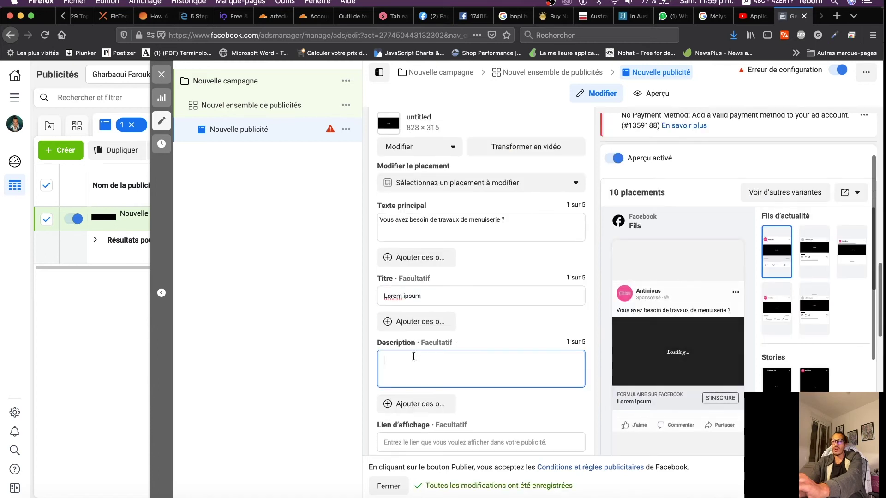
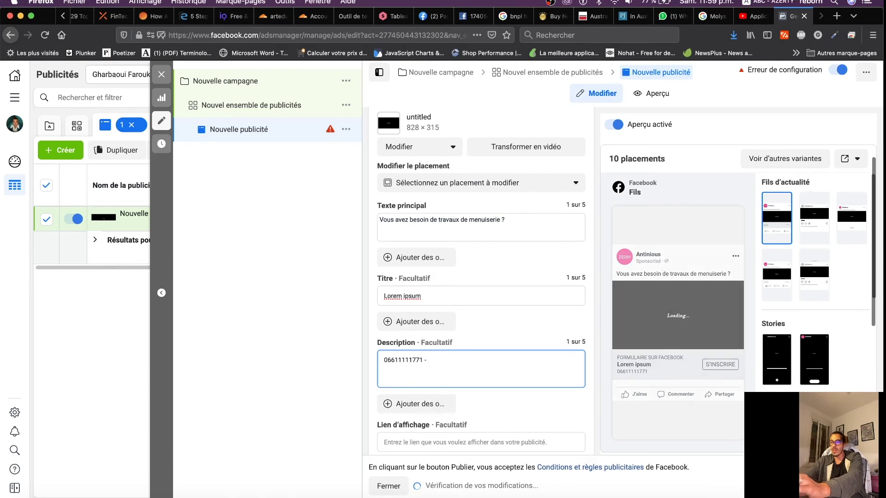
{"action": "type", "text": "-"}
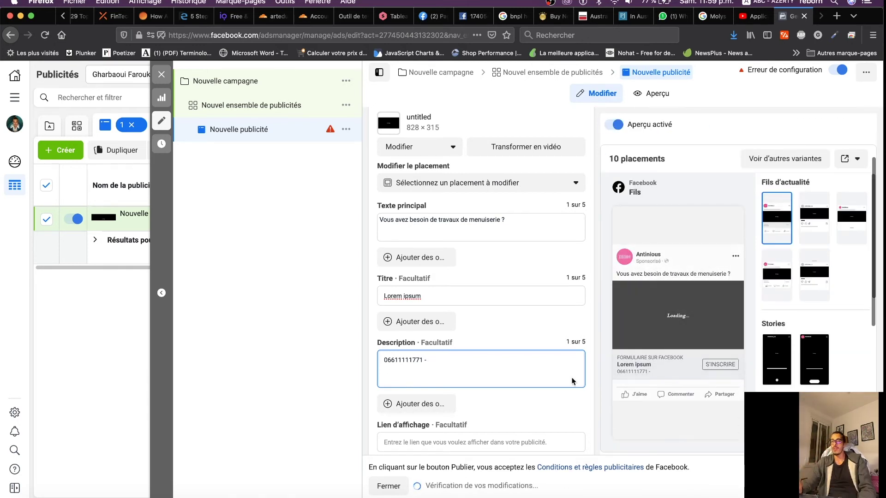
{"action": "scroll", "coordinate": [517, 409], "scroll_direction": "down", "scroll_amount": 2}
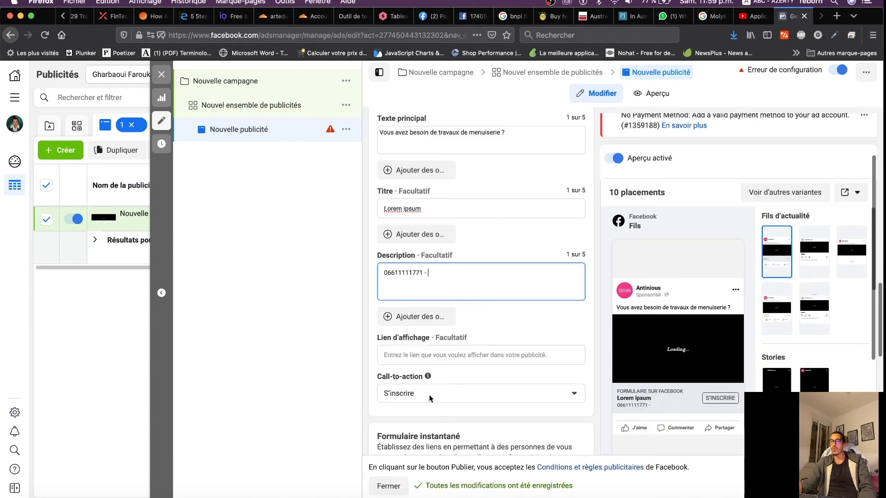
{"action": "left_click", "coordinate": [429, 396]}
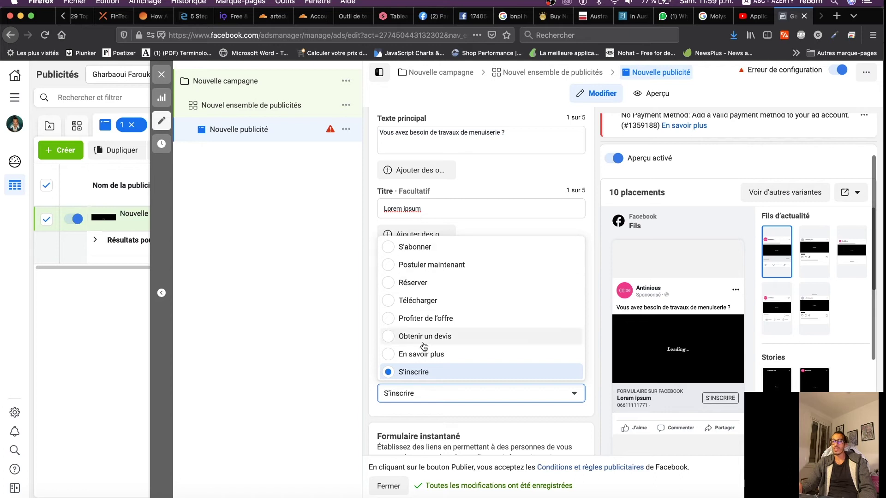
Pick Profiter de l'offre as call-to-action and retitle the ad 'REDUCTION - 30 %'
{"action": "left_click", "coordinate": [426, 319]}
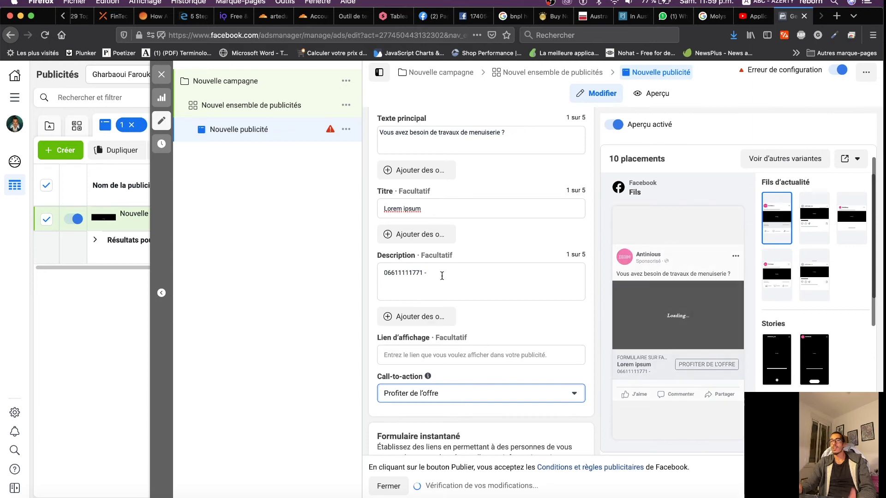
{"action": "left_click_drag", "start_coordinate": [434, 208], "coordinate": [337, 208]}
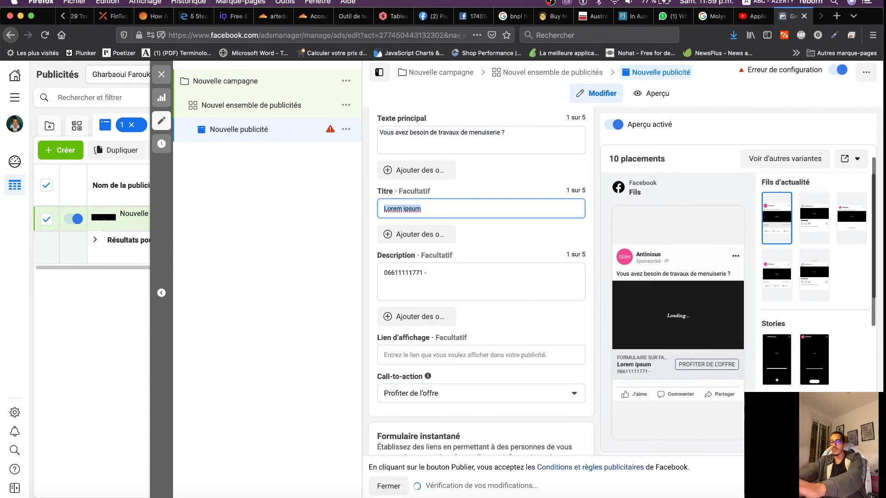
{"action": "type", "text": "REDUCTION - 30 %"}
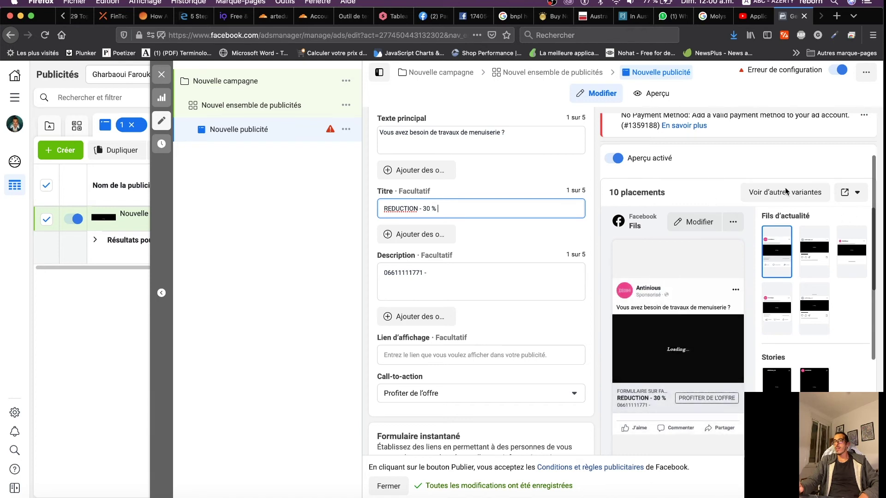
Send the ad preview to the phone as a notification, then show the 'Pages que vous gérez' list
{"action": "left_click", "coordinate": [859, 193]}
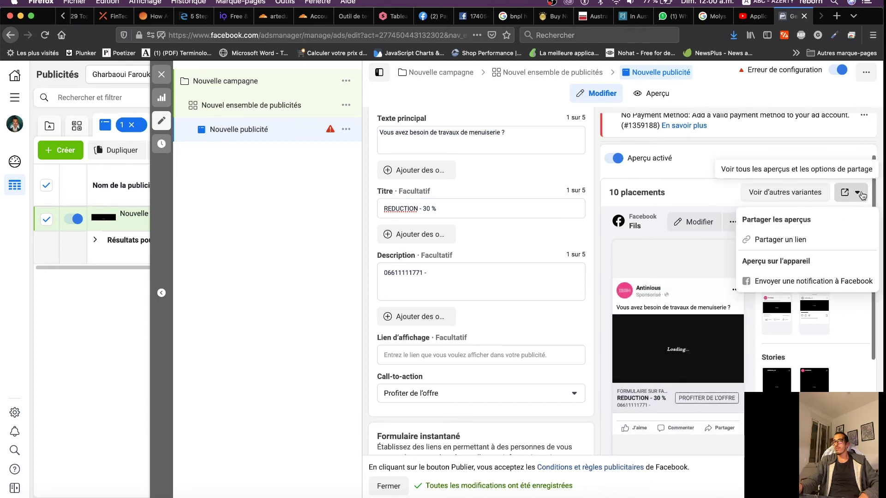
{"action": "left_click", "coordinate": [783, 284]}
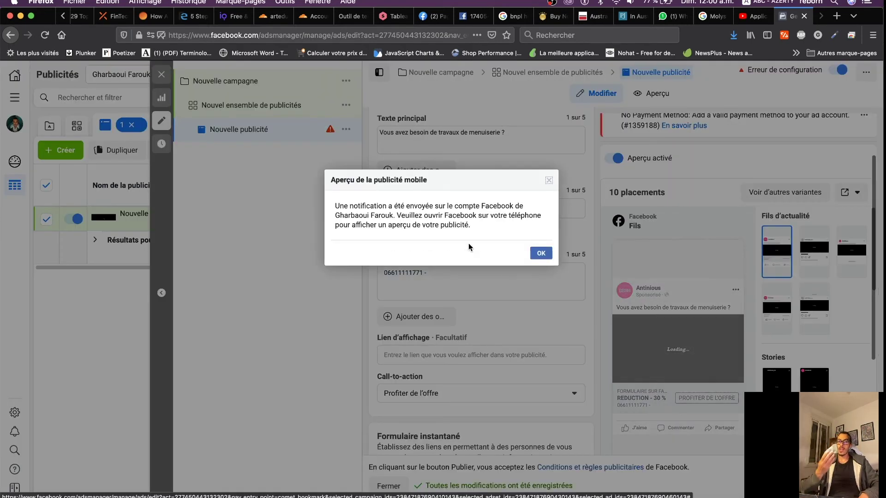
{"action": "left_click", "coordinate": [541, 252]}
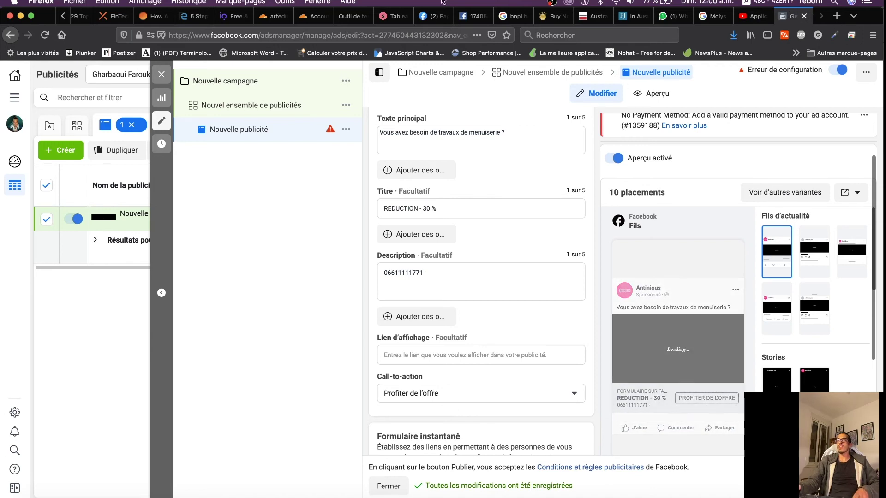
{"action": "left_click", "coordinate": [427, 18]}
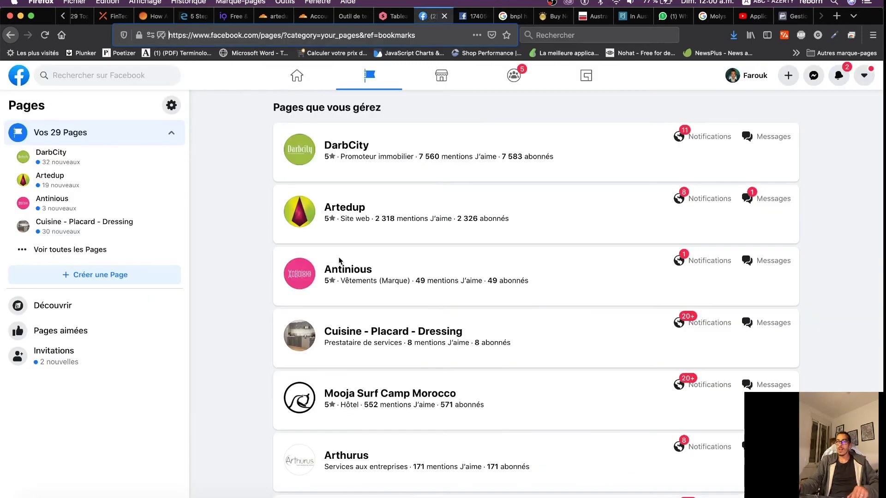
Go to the Antinious Page's Outils de publication from the Gérer la Page sidebar
{"action": "left_click", "coordinate": [359, 272]}
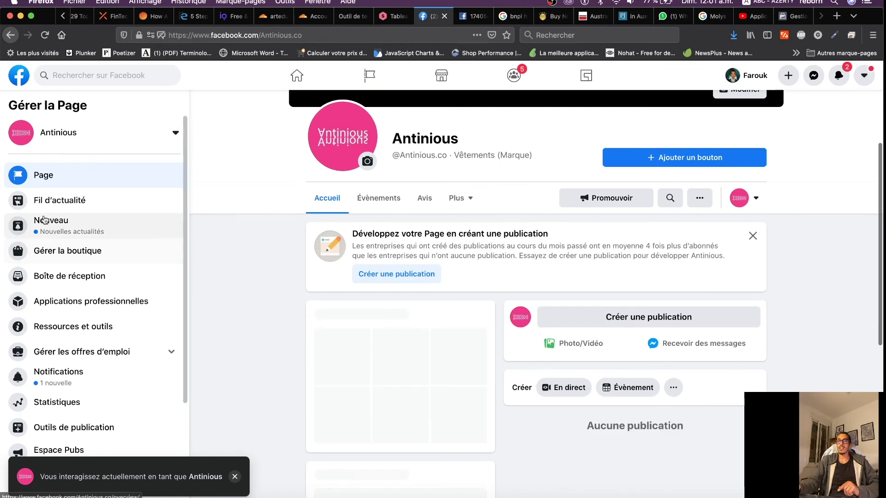
{"action": "scroll", "coordinate": [75, 321], "scroll_direction": "down", "scroll_amount": 3}
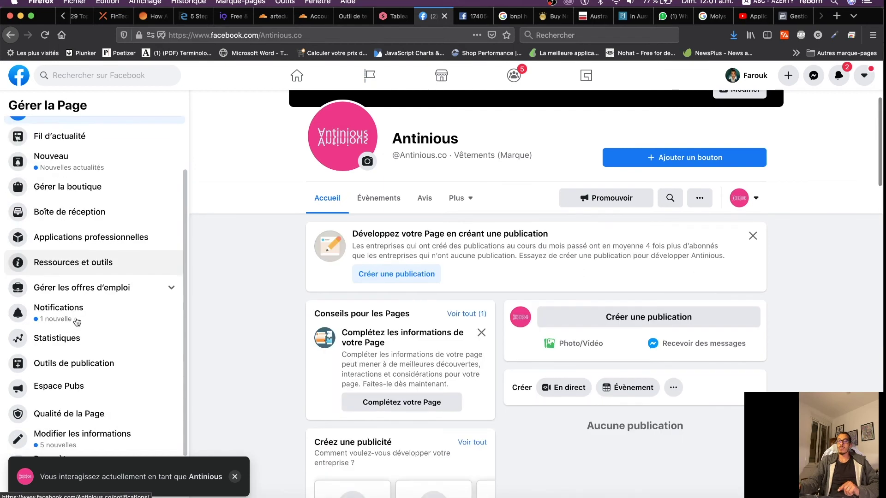
{"action": "left_click", "coordinate": [63, 364]}
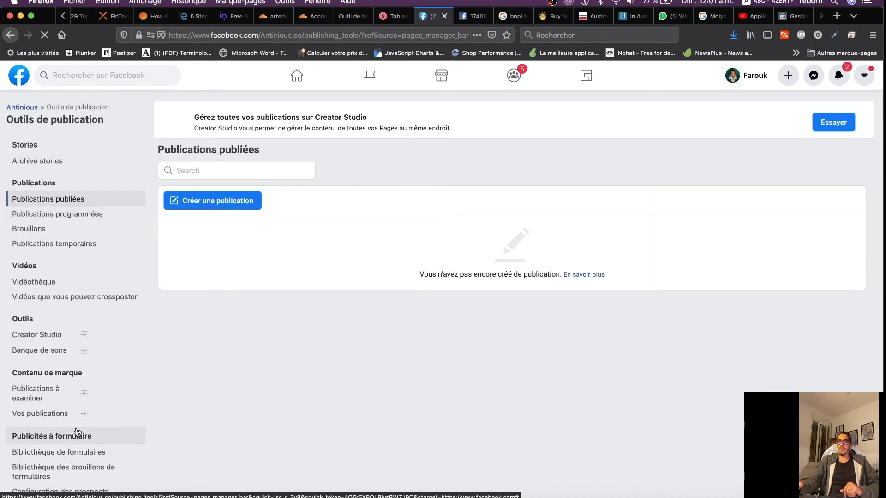
Submit a test lead through the Formulaire Test preview in Bibliothèque de formulaires, then reload the page
{"action": "left_click", "coordinate": [45, 457]}
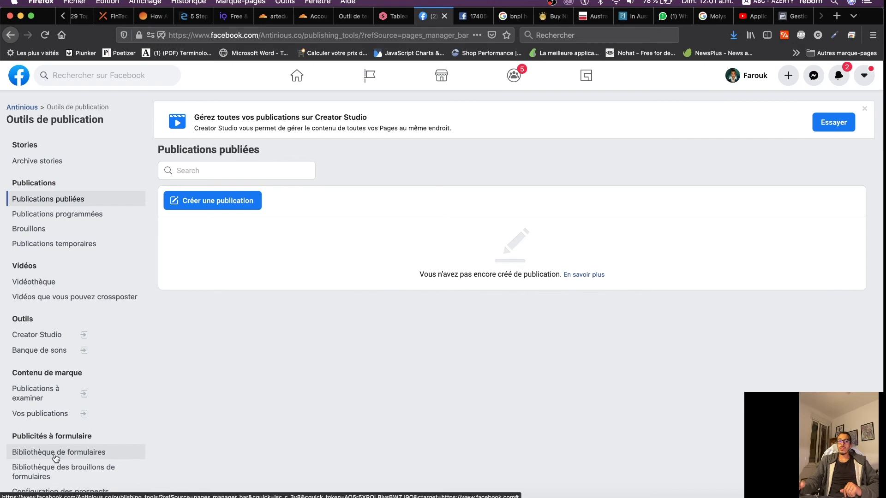
{"action": "mouse_move", "coordinate": [346, 227]}
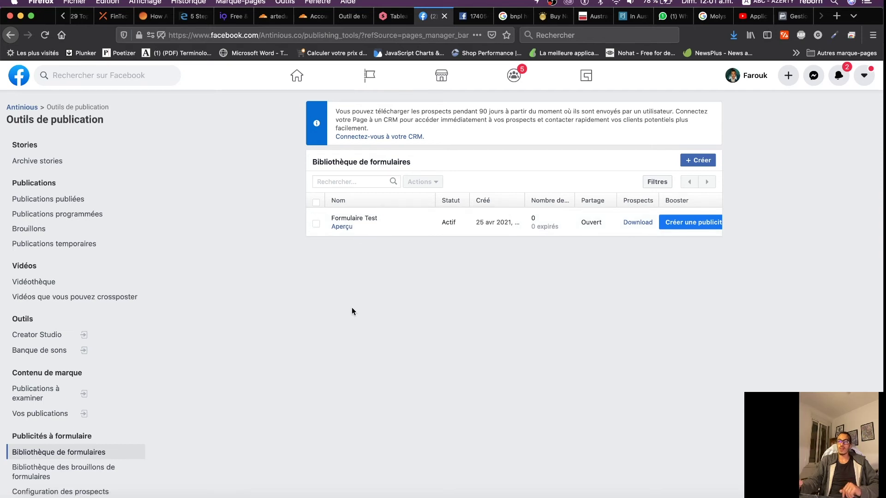
{"action": "mouse_move", "coordinate": [671, 230]}
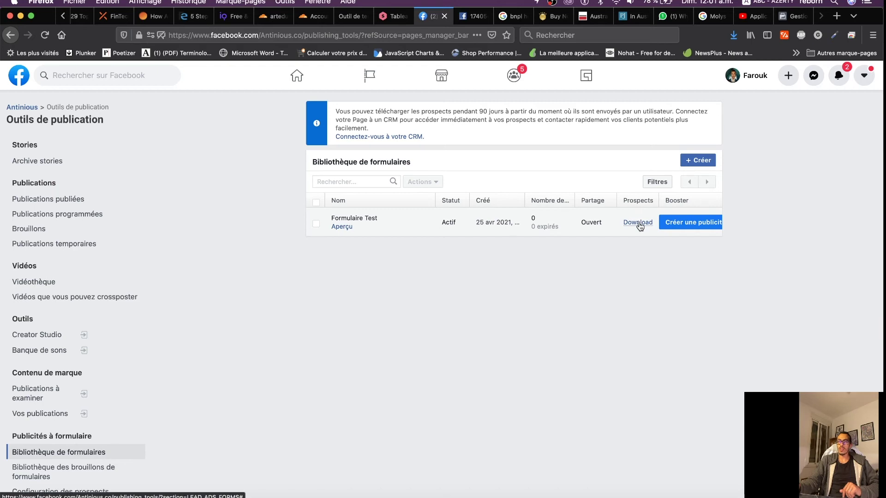
{"action": "left_click", "coordinate": [342, 226]}
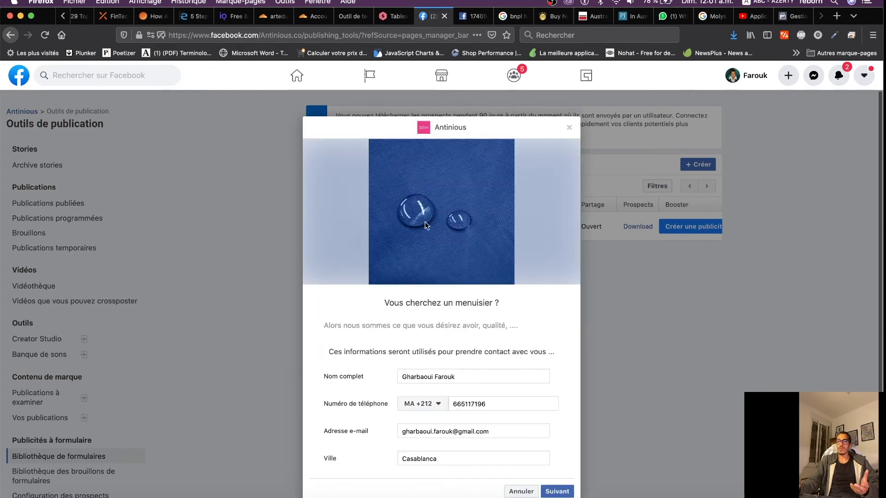
{"action": "scroll", "coordinate": [562, 369], "scroll_direction": "down", "scroll_amount": 1}
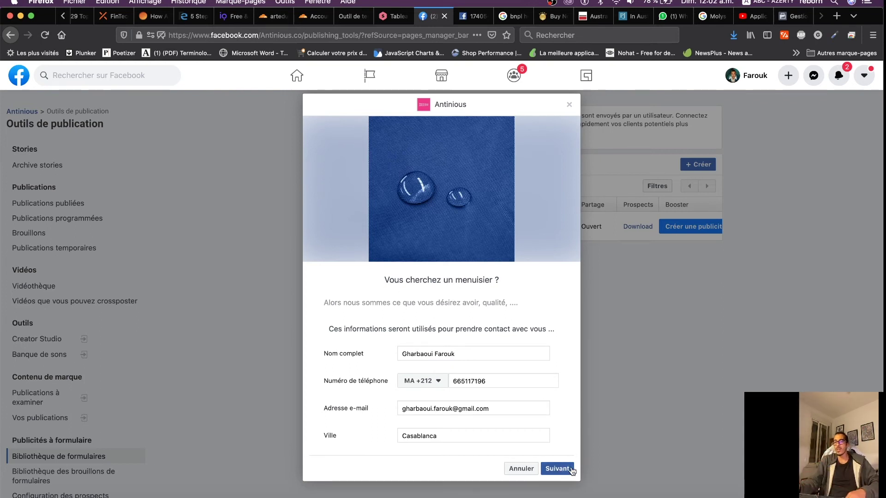
{"action": "left_click", "coordinate": [568, 470]}
{"action": "left_click", "coordinate": [557, 382]}
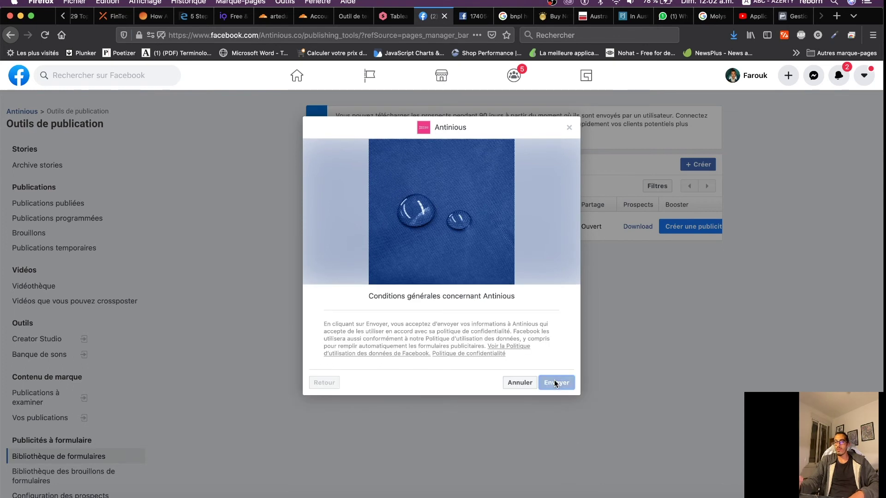
{"action": "left_click", "coordinate": [512, 383]}
{"action": "mouse_move", "coordinate": [533, 223]}
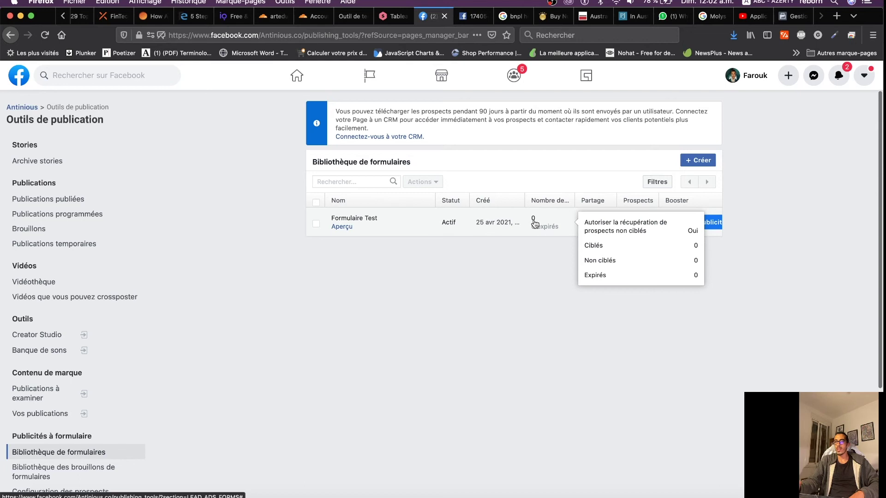
{"action": "left_click", "coordinate": [44, 36]}
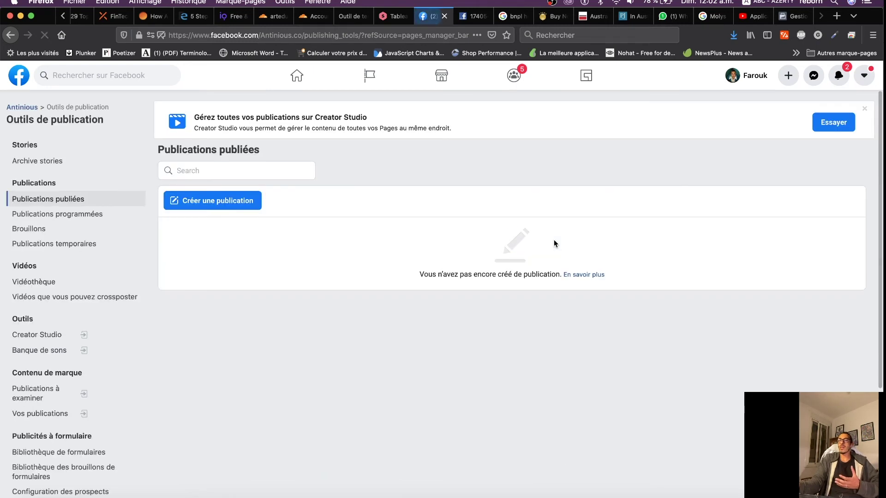
Download Formulaire Test's leads by date range and fetch the CSV file for Numbers
{"action": "left_click", "coordinate": [67, 454]}
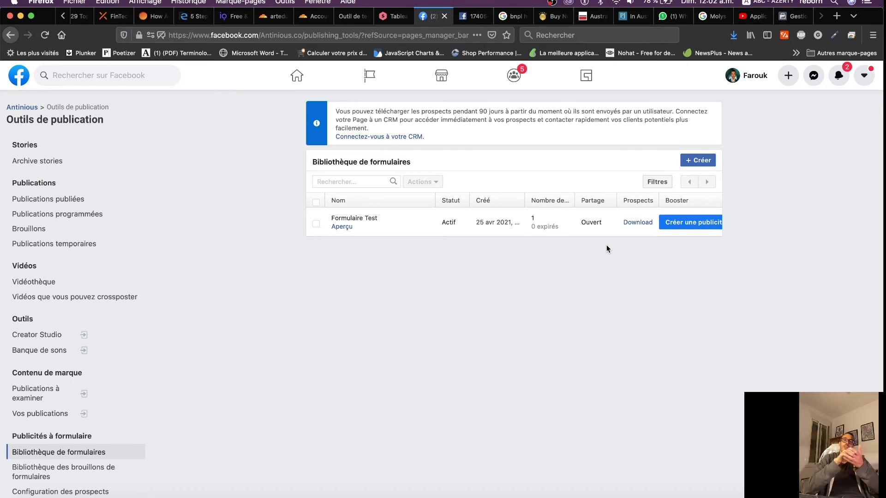
{"action": "left_click", "coordinate": [637, 223]}
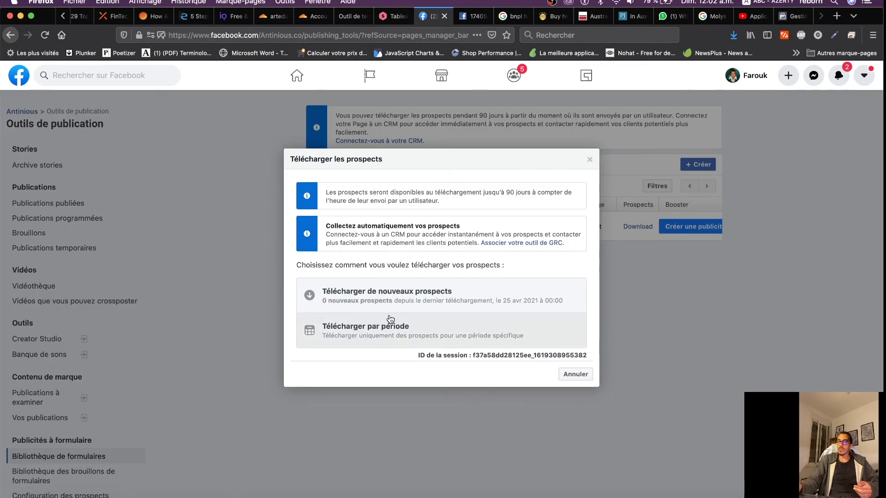
{"action": "left_click", "coordinate": [363, 342]}
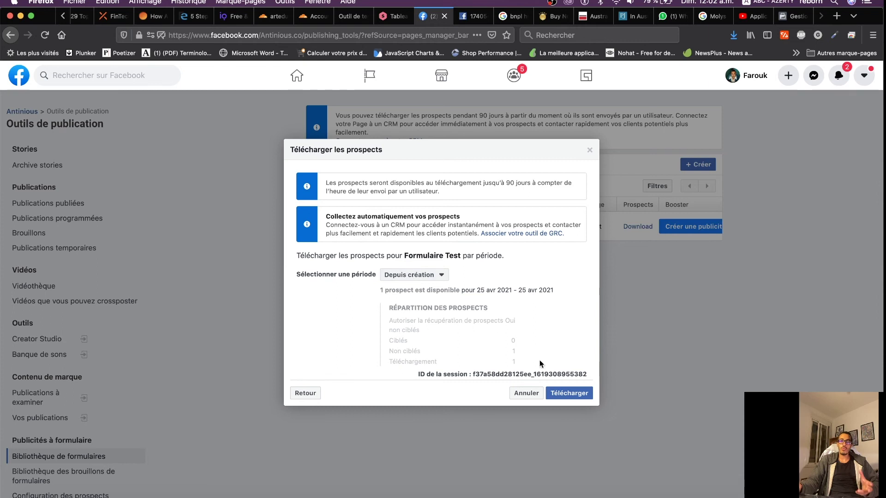
{"action": "left_click", "coordinate": [570, 394]}
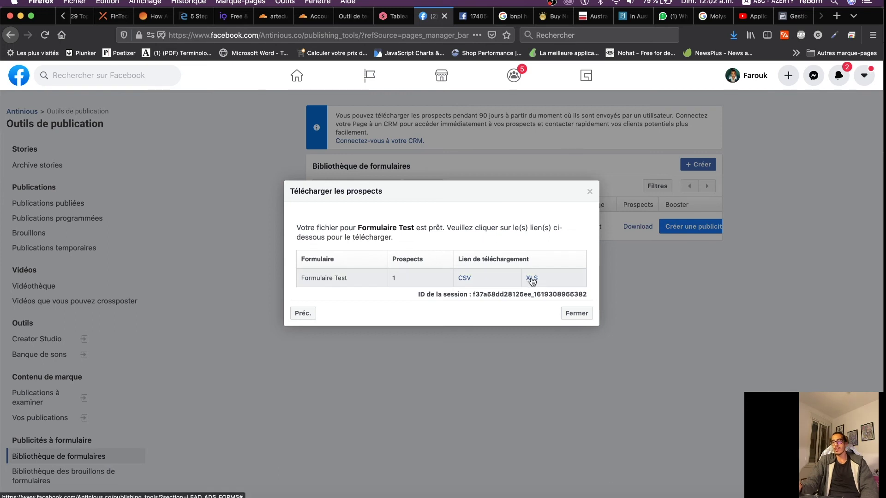
{"action": "left_click", "coordinate": [532, 279]}
{"action": "left_click", "coordinate": [174, 272]}
{"action": "left_click", "coordinate": [464, 279]}
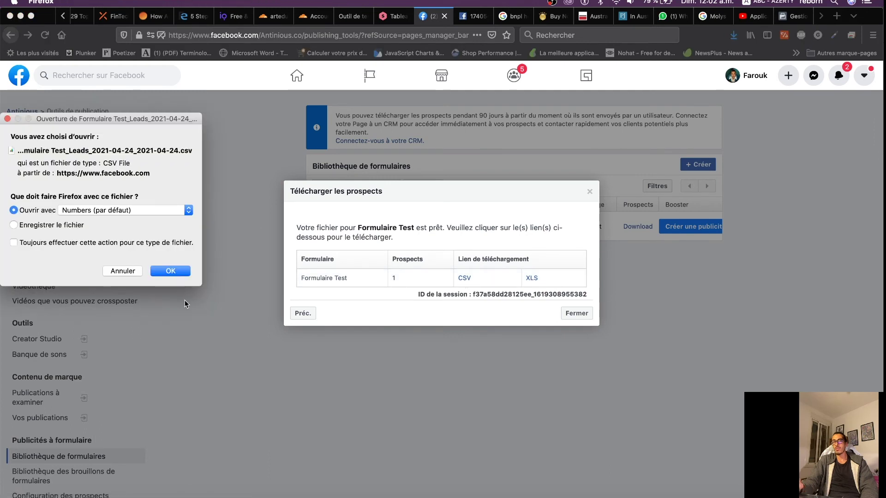
Open the leads CSV in Numbers, review all the test lead's columns, then close it
{"action": "left_click", "coordinate": [170, 271]}
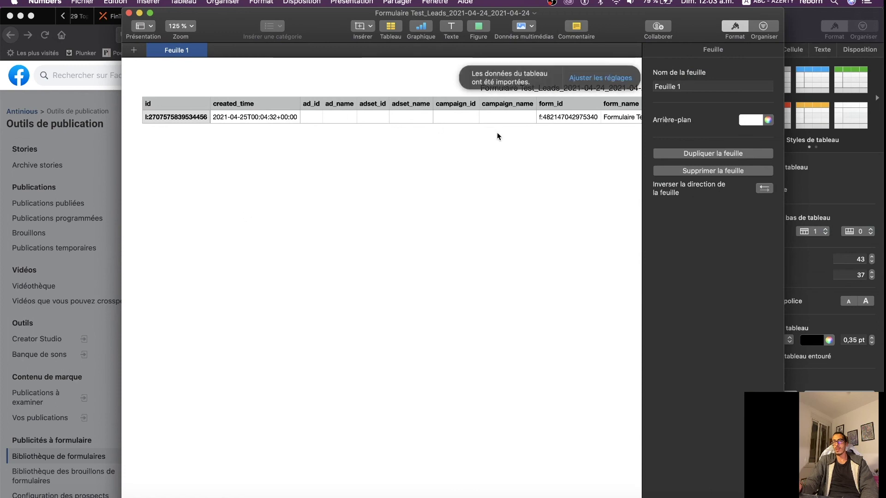
{"action": "scroll", "coordinate": [524, 115], "scroll_direction": "right", "scroll_amount": 6}
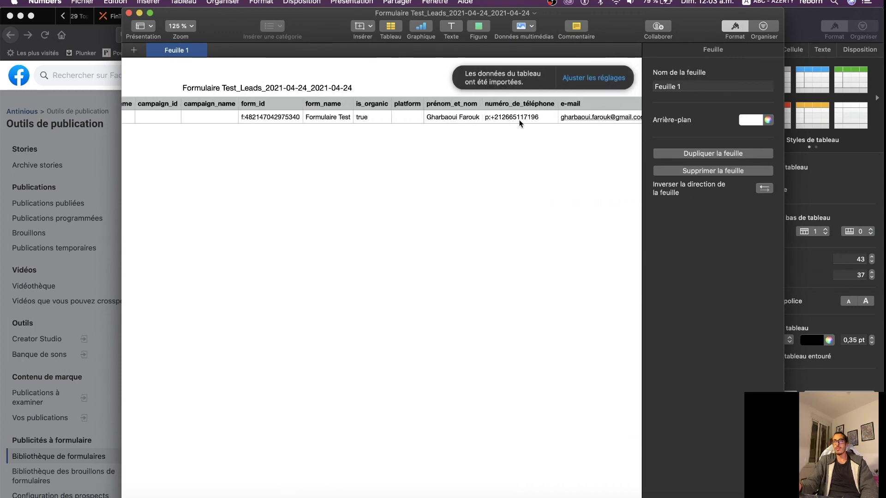
{"action": "scroll", "coordinate": [521, 123], "scroll_direction": "right", "scroll_amount": 3}
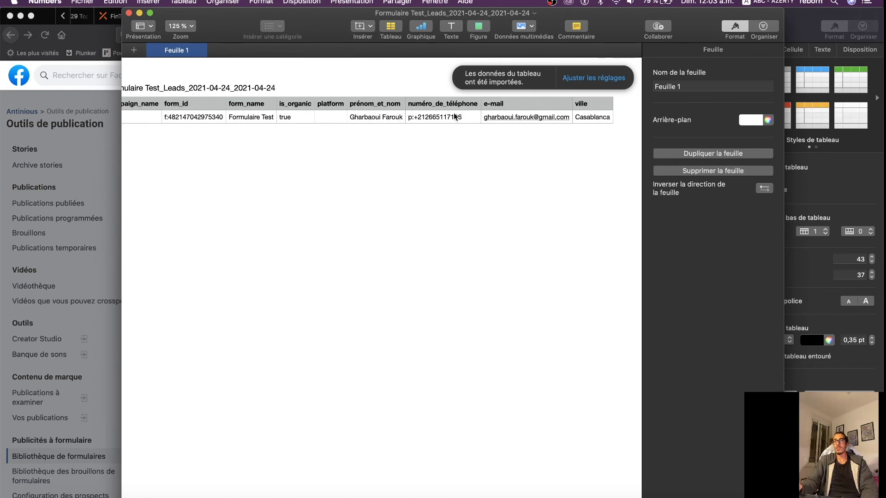
{"action": "left_click", "coordinate": [128, 13]}
{"action": "left_click", "coordinate": [182, 283]}
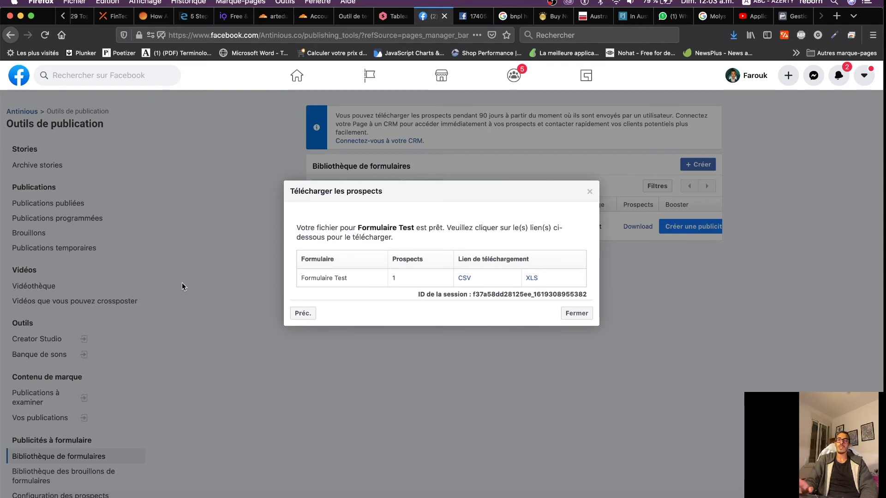
Close the Télécharger les prospects dialog and go to zapier.com in another Firefox tab
{"action": "left_click", "coordinate": [590, 191]}
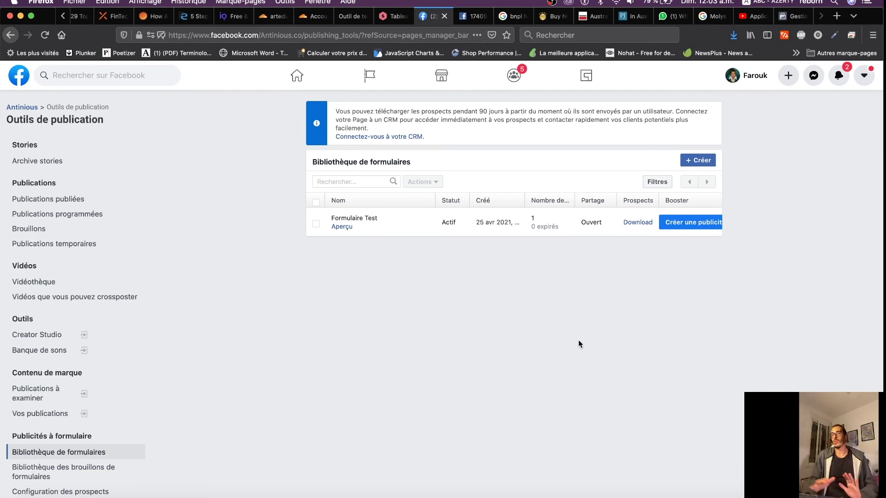
{"action": "left_click", "coordinate": [473, 20]}
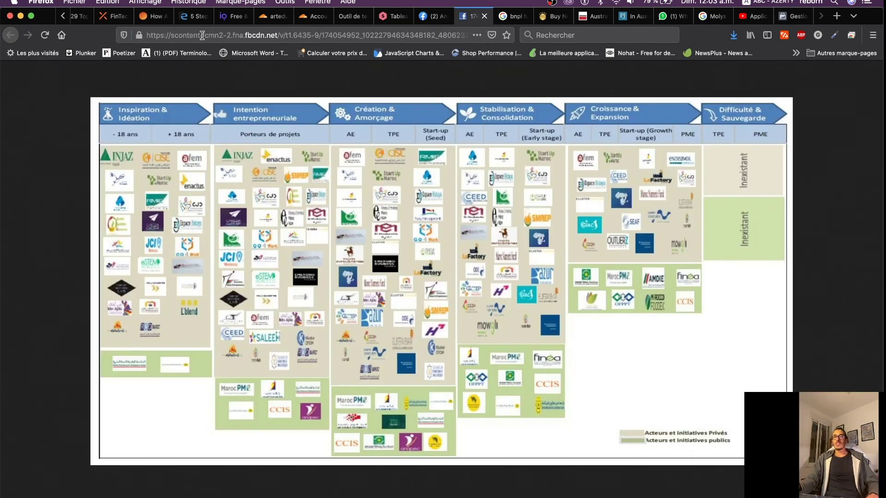
{"action": "left_click", "coordinate": [229, 35]}
{"action": "type", "text": "zapier.com/"}
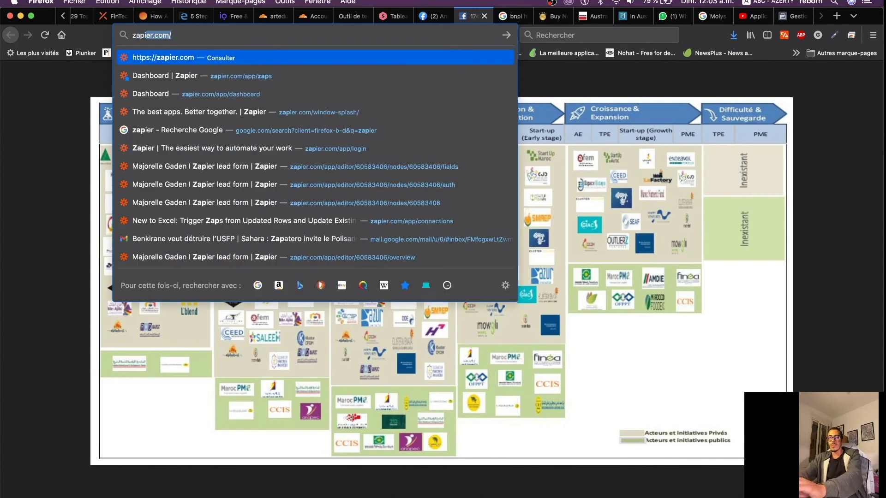
{"action": "key", "text": "Return"}
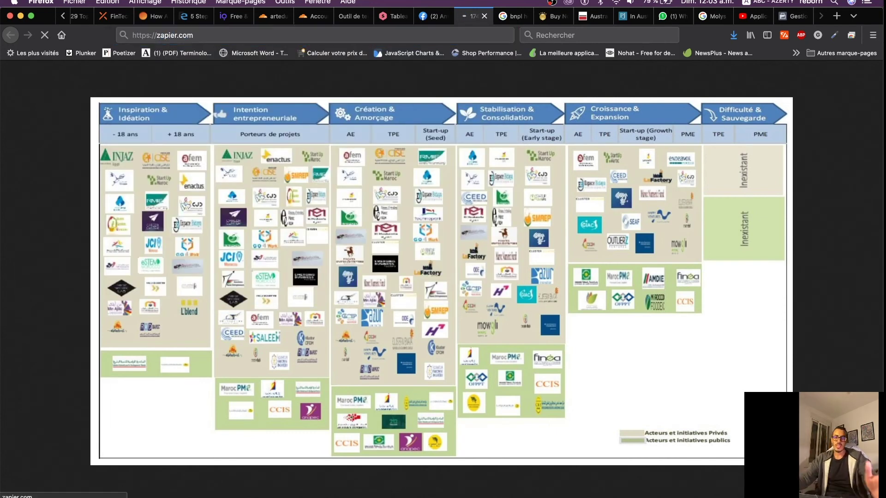
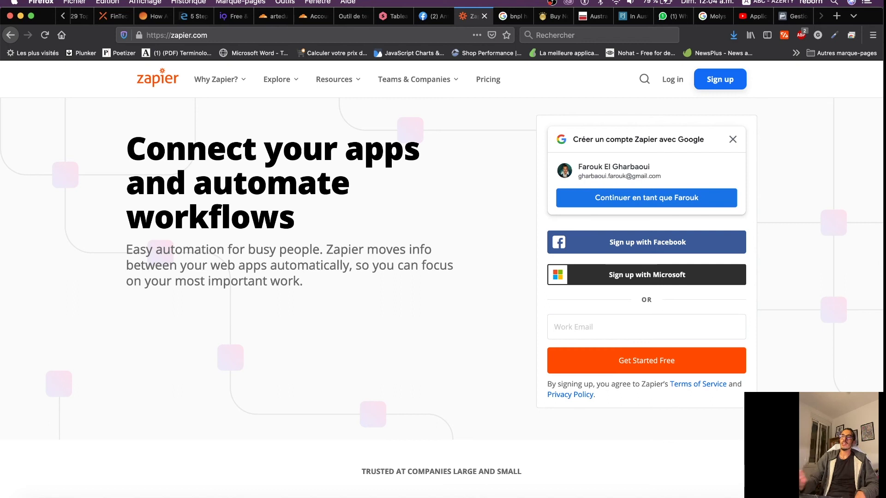
Sign in to Zapier with the Google account and list the Cuisine, Dressing, Mooja Surf and Peinture zaps
{"action": "left_click", "coordinate": [430, 17]}
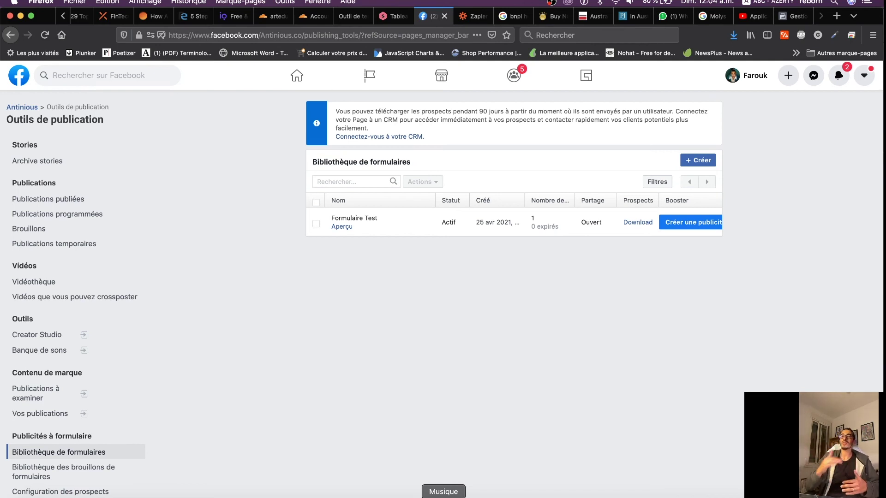
{"action": "left_click", "coordinate": [471, 17]}
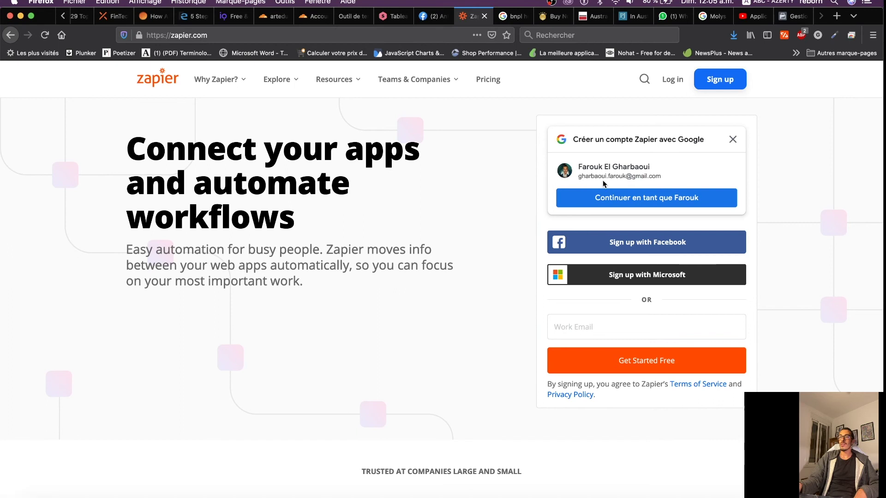
{"action": "left_click", "coordinate": [673, 198]}
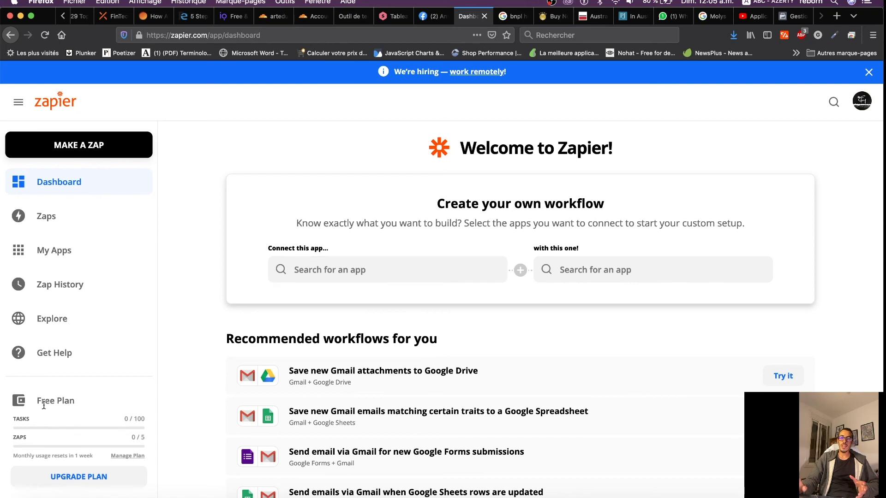
{"action": "left_click_drag", "start_coordinate": [37, 399], "coordinate": [98, 407]}
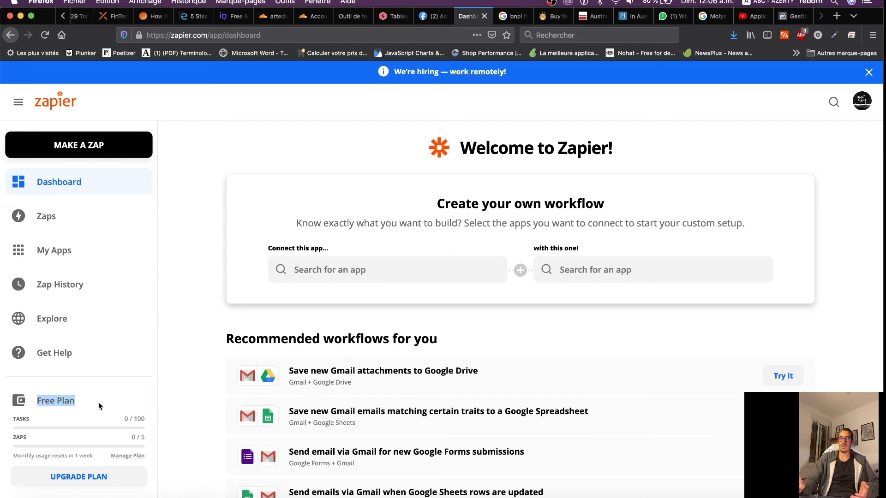
{"action": "left_click", "coordinate": [50, 213]}
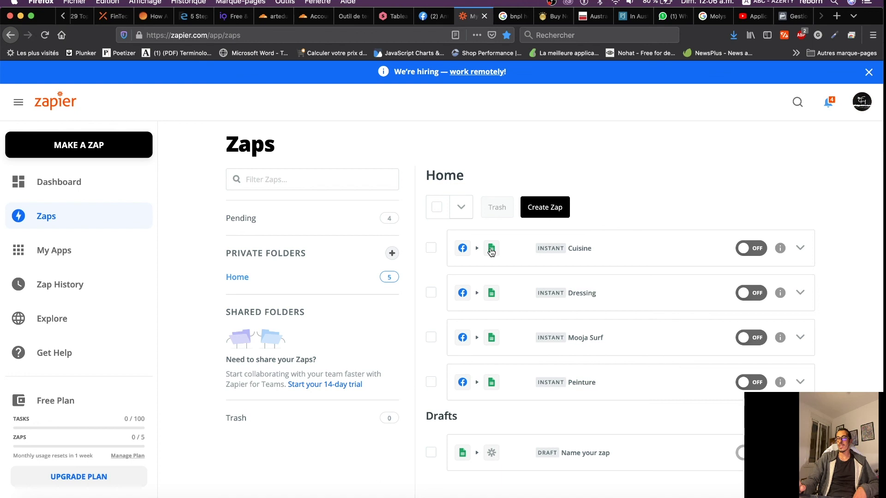
Open the Cuisine zap from the Home folder in the Zap editor
{"action": "left_click", "coordinate": [461, 250]}
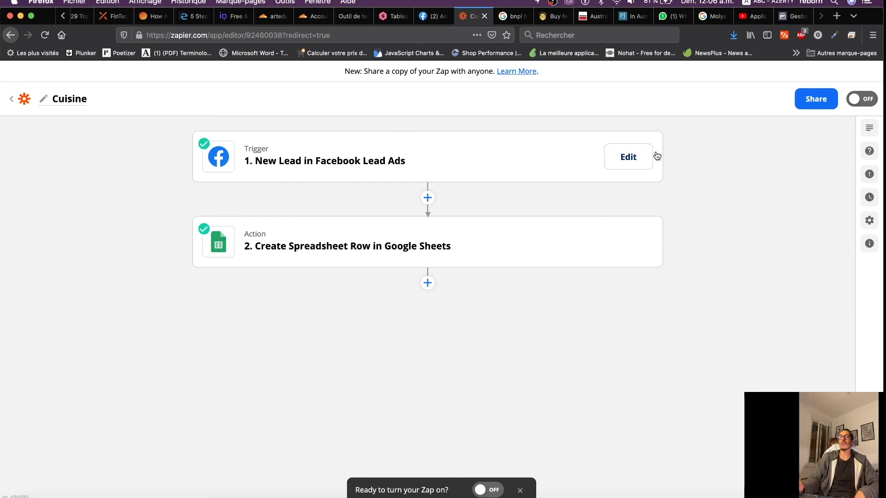
Review the Facebook Lead Ads trigger's app and event, connected account, and page and form settings
{"action": "left_click", "coordinate": [629, 158]}
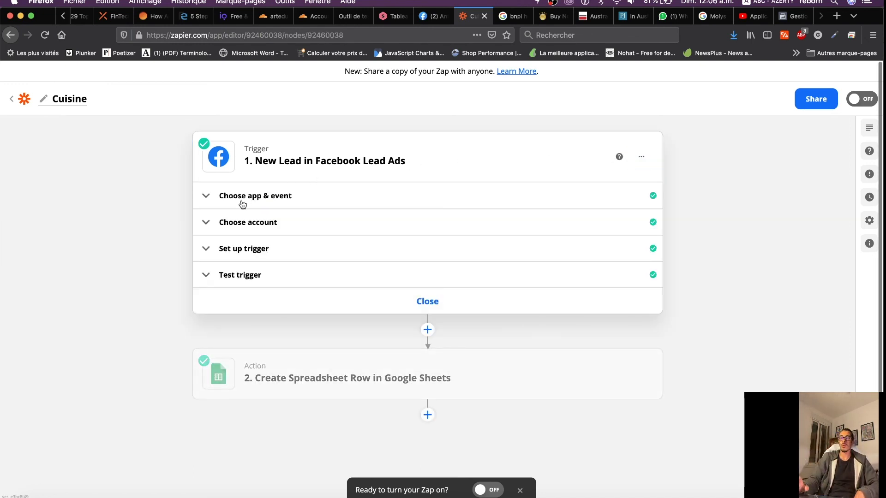
{"action": "left_click", "coordinate": [242, 204]}
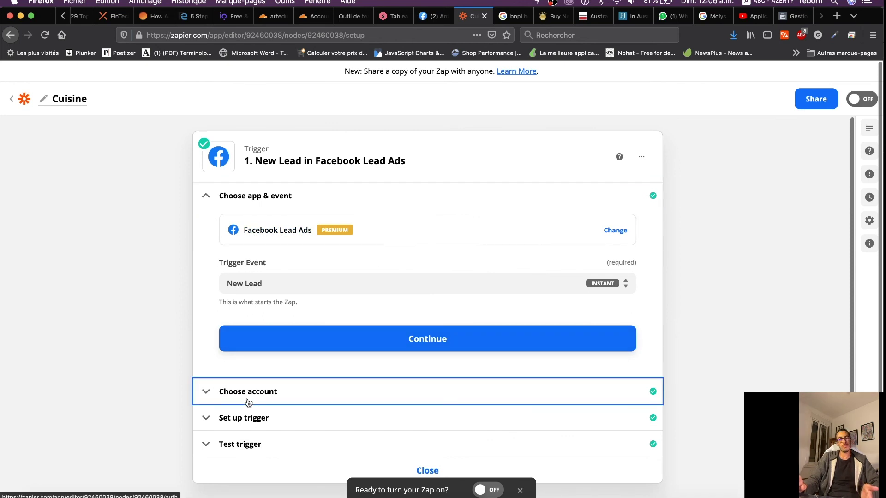
{"action": "left_click", "coordinate": [334, 397]}
{"action": "left_click", "coordinate": [259, 319]}
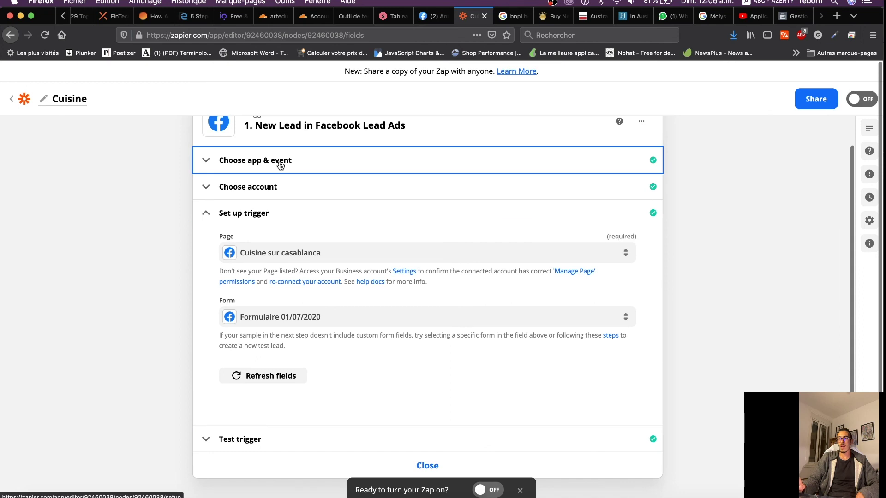
{"action": "left_click", "coordinate": [280, 163]}
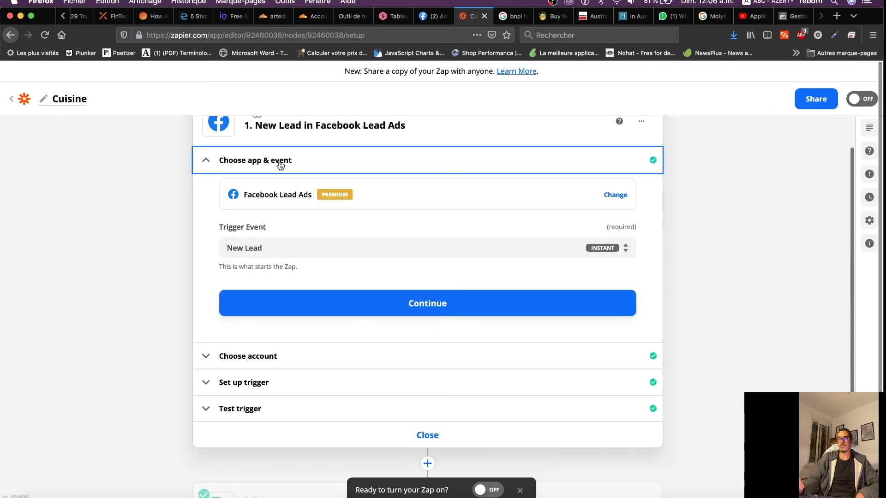
{"action": "left_click", "coordinate": [263, 249]}
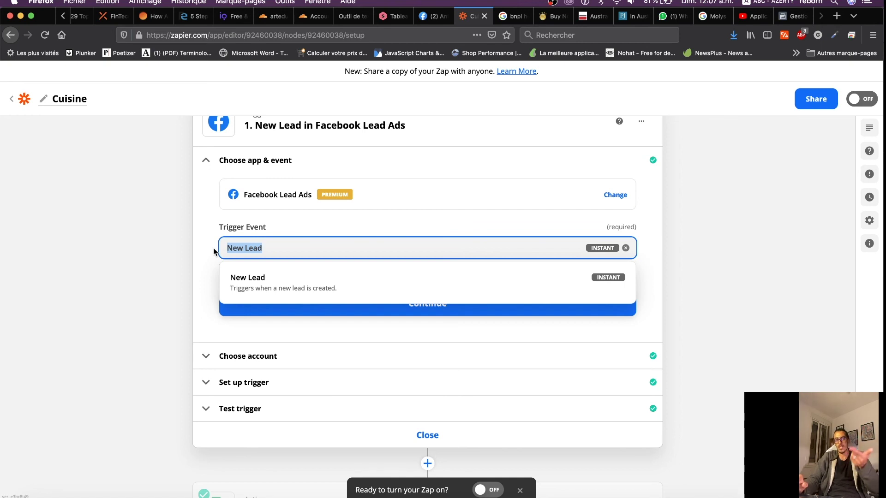
{"action": "left_click", "coordinate": [269, 359]}
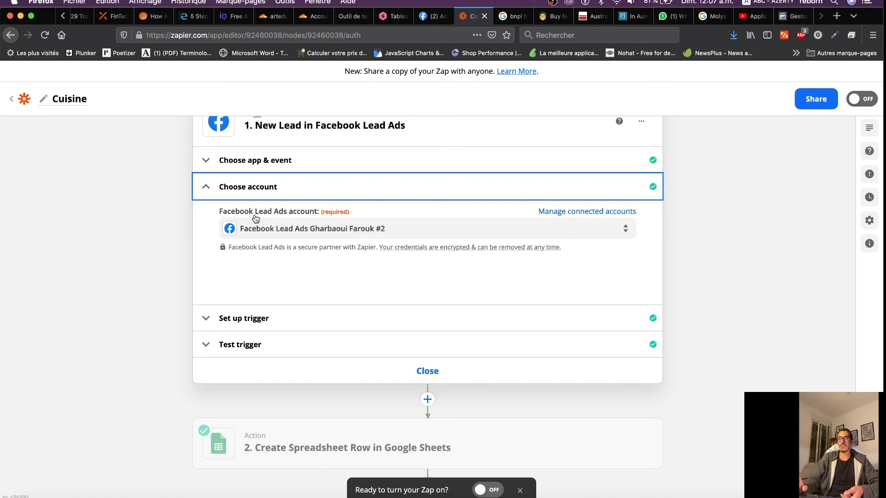
{"action": "left_click", "coordinate": [254, 322]}
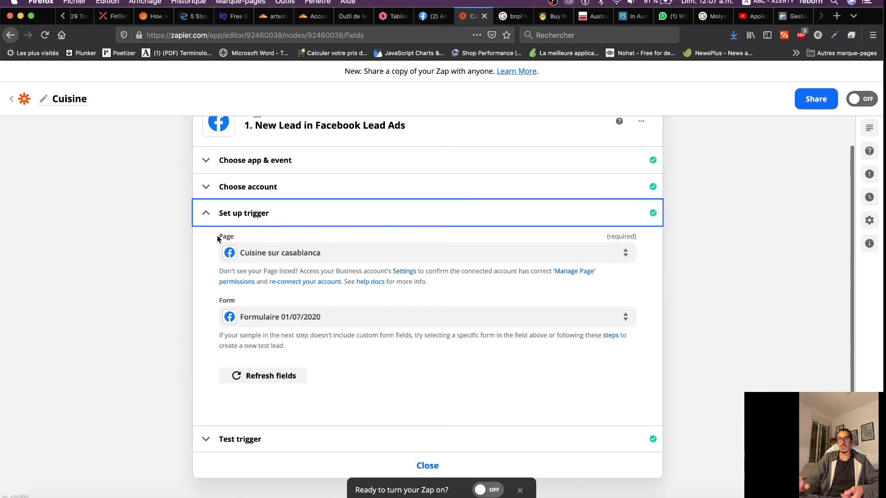
Test the trigger to pull a sample lead from the Cuisine sur casablanca form, then continue
{"action": "scroll", "coordinate": [270, 321], "scroll_direction": "down", "scroll_amount": 3}
{"action": "left_click", "coordinate": [244, 342]}
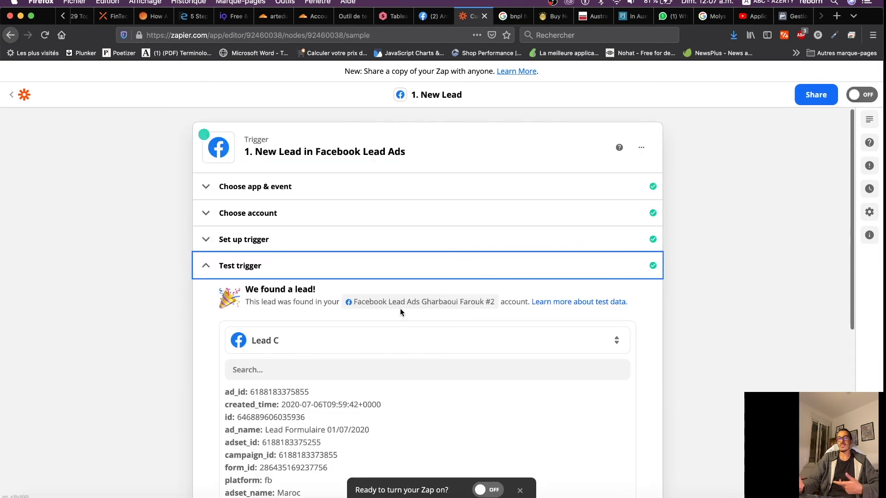
{"action": "scroll", "coordinate": [391, 313], "scroll_direction": "down", "scroll_amount": 5}
{"action": "scroll", "coordinate": [391, 315], "scroll_direction": "down", "scroll_amount": 5}
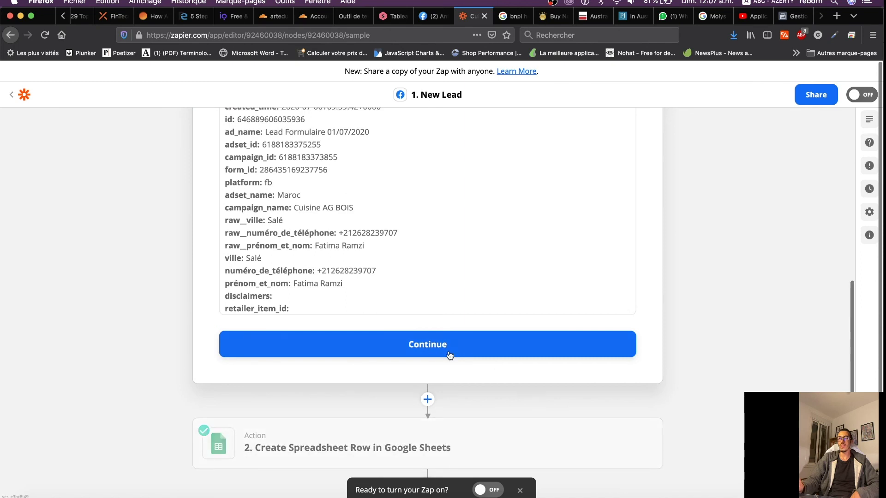
{"action": "left_click", "coordinate": [430, 350]}
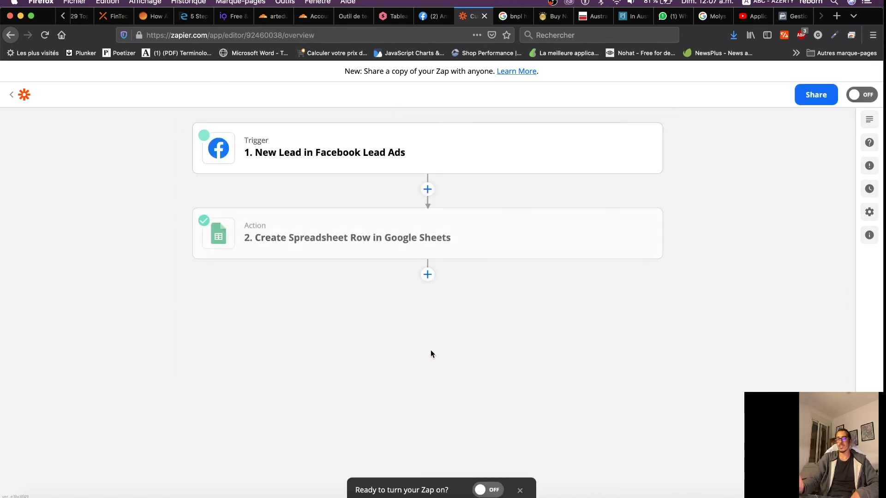
{"action": "mouse_move", "coordinate": [393, 227]}
{"action": "left_click", "coordinate": [617, 238]}
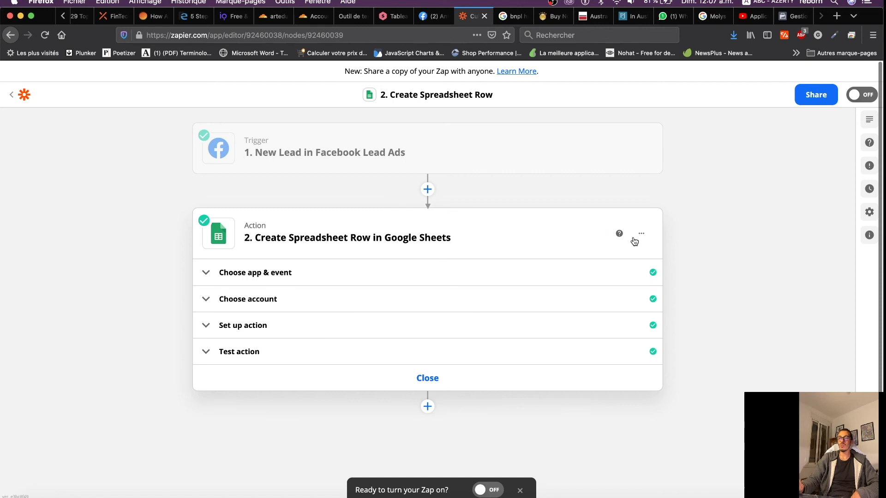
{"action": "left_click", "coordinate": [295, 275]}
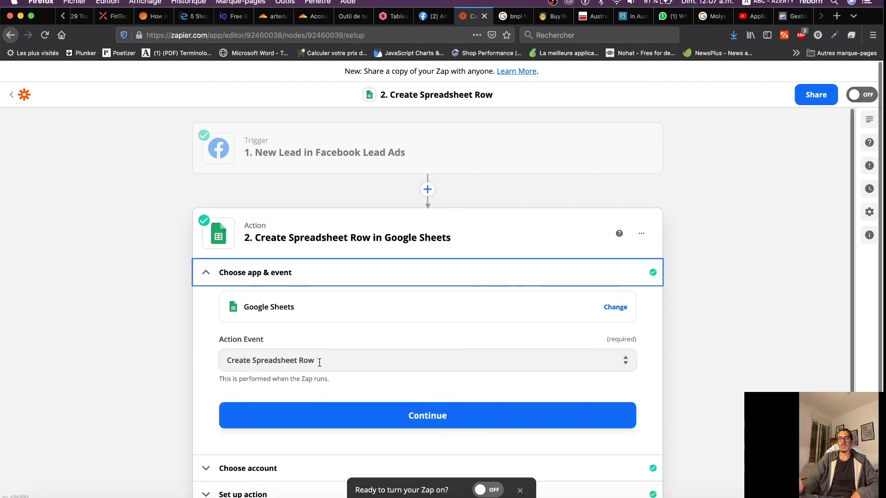
{"action": "left_click", "coordinate": [295, 362]}
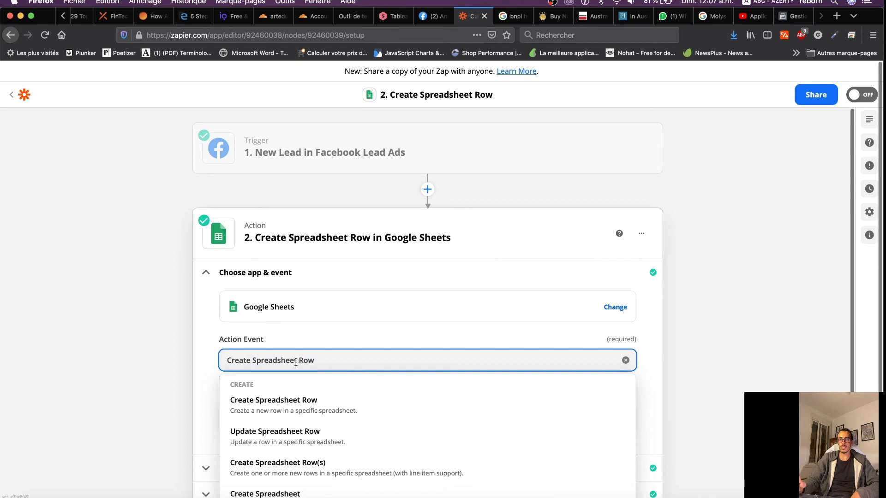
{"action": "scroll", "coordinate": [313, 366], "scroll_direction": "down", "scroll_amount": 3}
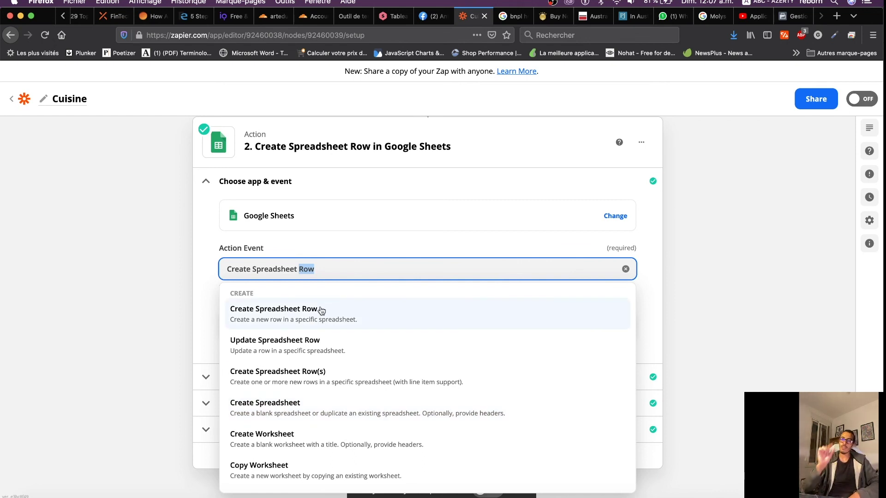
{"action": "left_click", "coordinate": [626, 269]}
{"action": "left_click", "coordinate": [273, 245]}
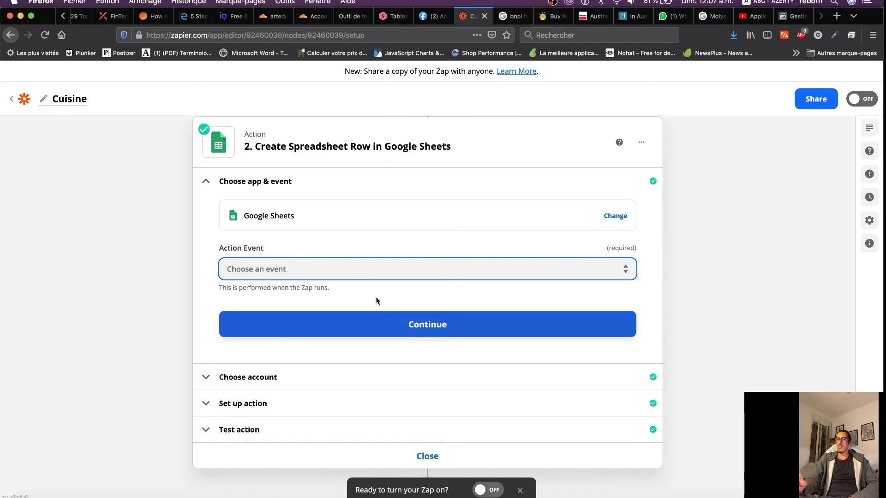
{"action": "left_click", "coordinate": [262, 267]}
{"action": "left_click", "coordinate": [275, 316]}
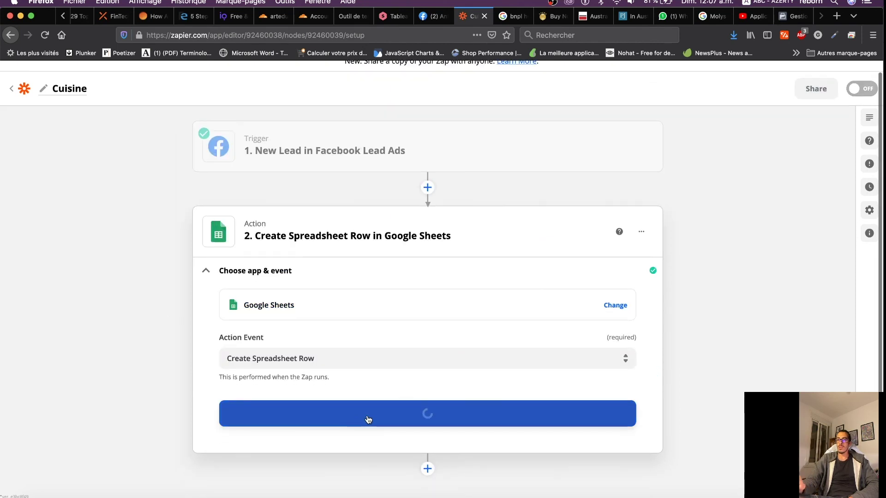
{"action": "left_click", "coordinate": [405, 419]}
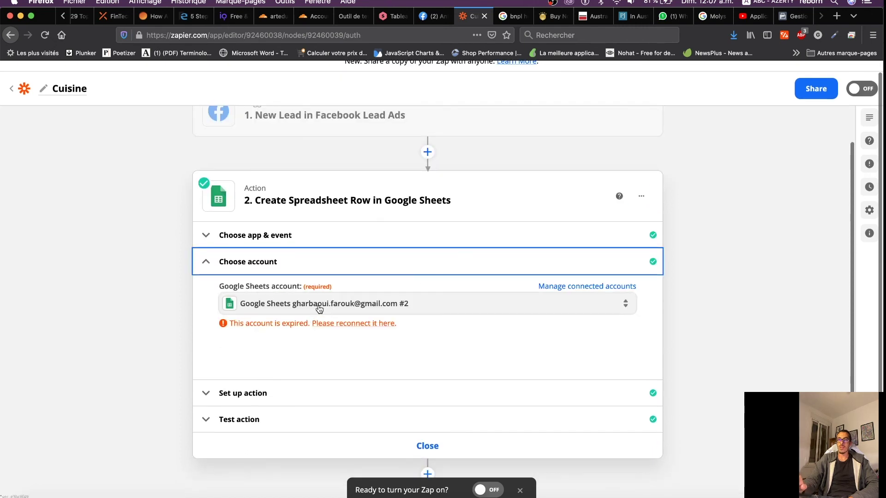
{"action": "left_click", "coordinate": [280, 393]}
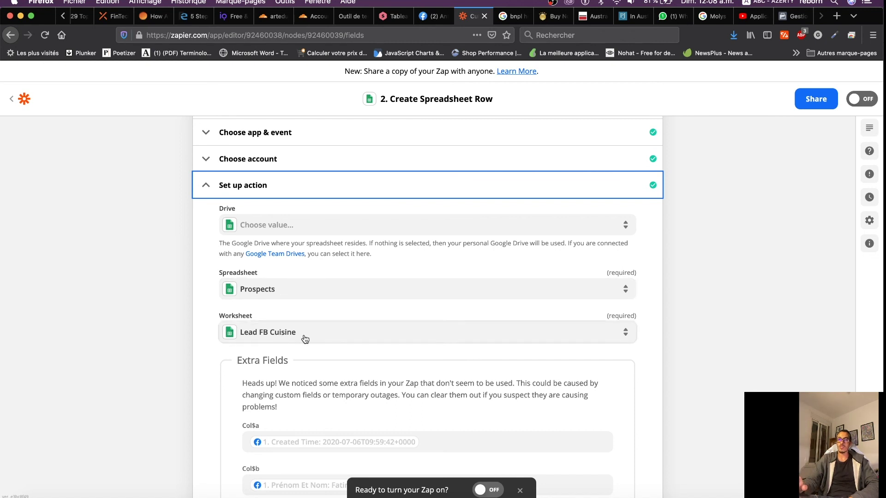
{"action": "scroll", "coordinate": [294, 334], "scroll_direction": "down", "scroll_amount": 5}
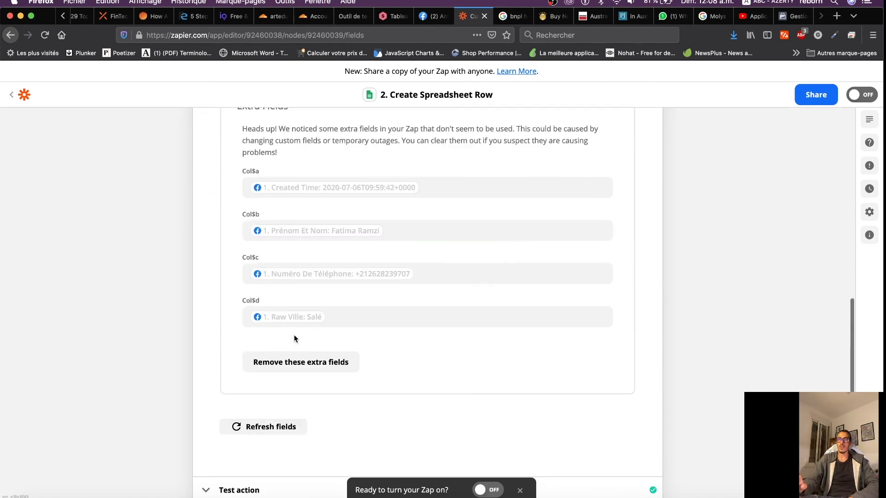
{"action": "scroll", "coordinate": [294, 334], "scroll_direction": "up", "scroll_amount": 2}
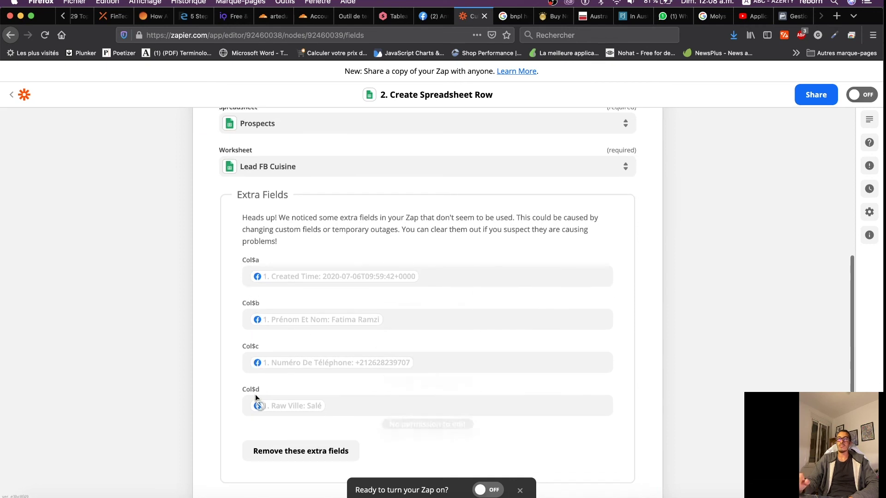
Search 'excel' and open the tableau comparatif.xlsx file in Excel Online
{"action": "left_click", "coordinate": [497, 17]}
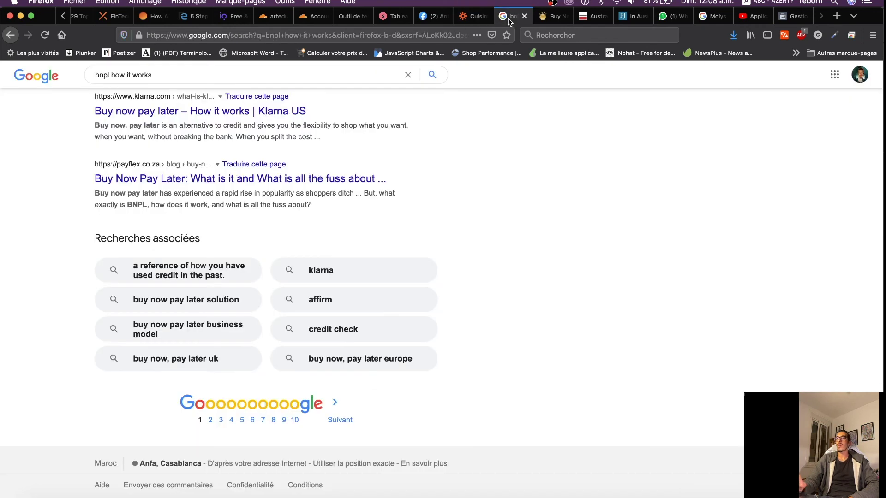
{"action": "left_click", "coordinate": [218, 37]}
{"action": "type", "text": "excel"}
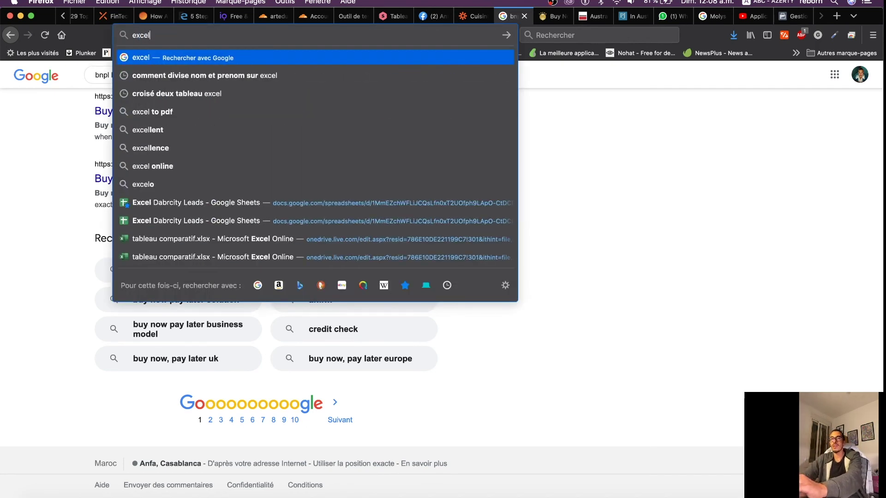
{"action": "left_click", "coordinate": [181, 239]}
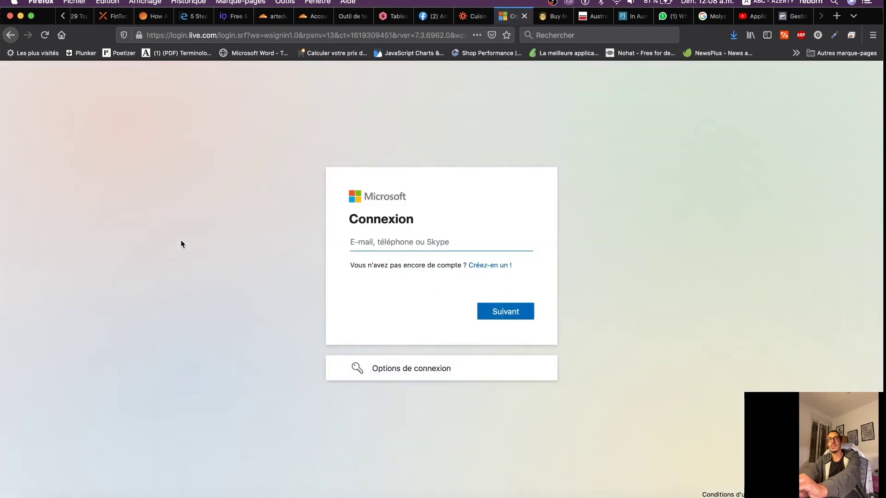
Search 'google drive', continue to My Drive and open the Excel Dabrcity Leads spreadsheet
{"action": "left_click", "coordinate": [203, 35]}
{"action": "type", "text": "g"}
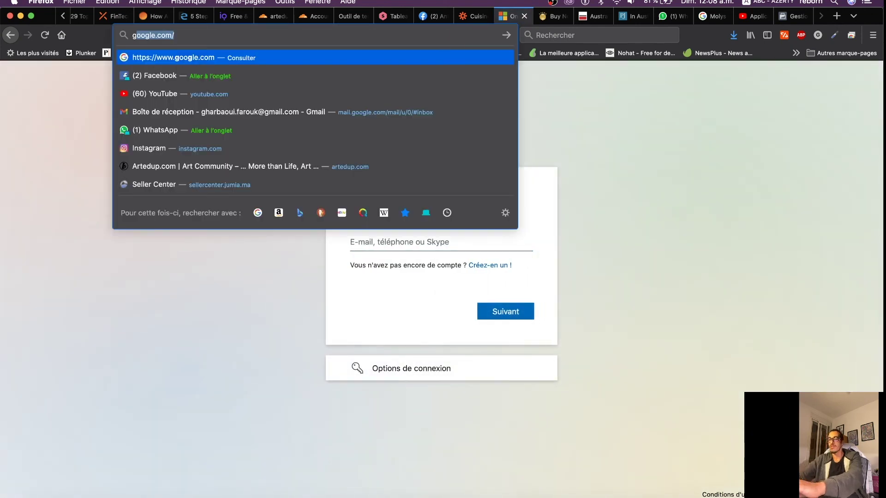
{"action": "type", "text": "oogle dri"}
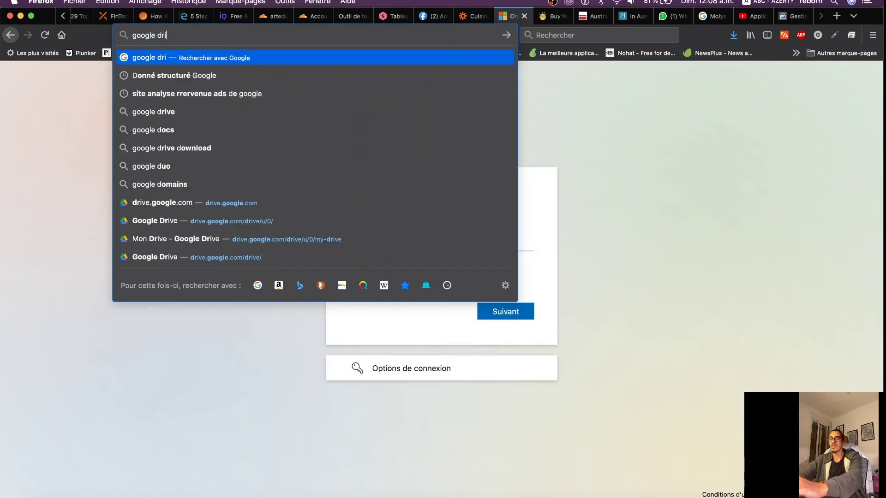
{"action": "type", "text": "ve"}
{"action": "key", "text": "Return"}
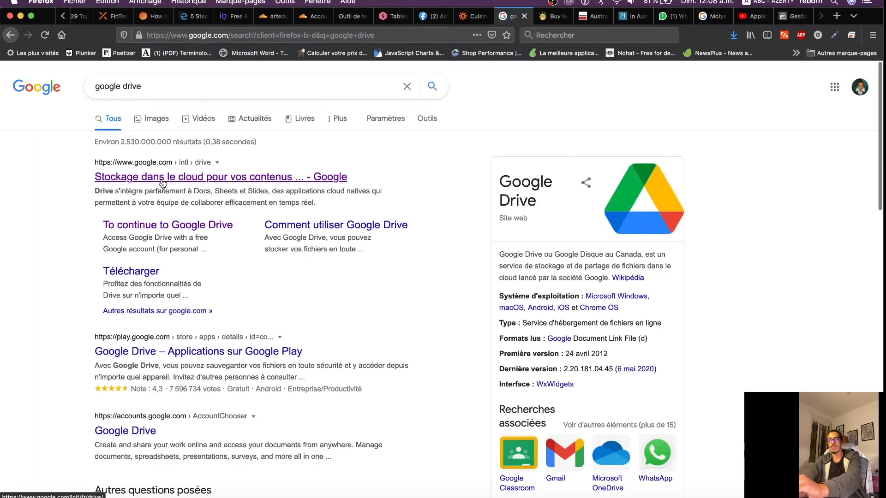
{"action": "left_click", "coordinate": [176, 233]}
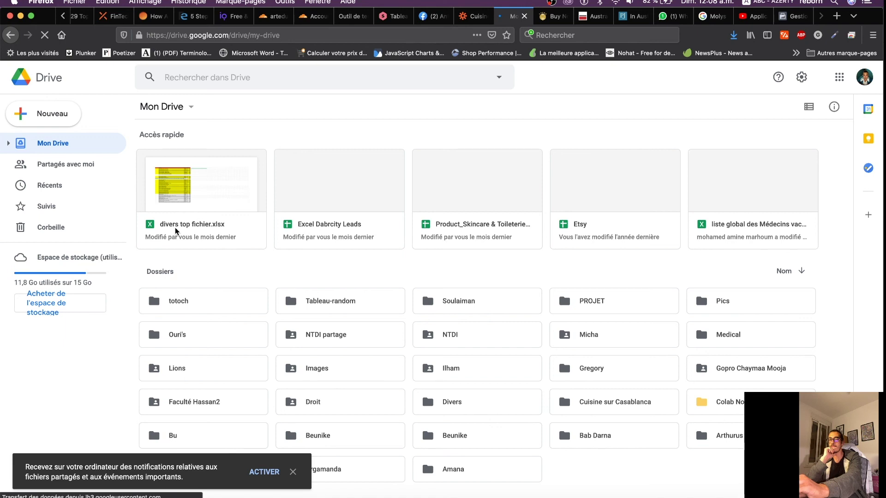
{"action": "double_click", "coordinate": [330, 193]}
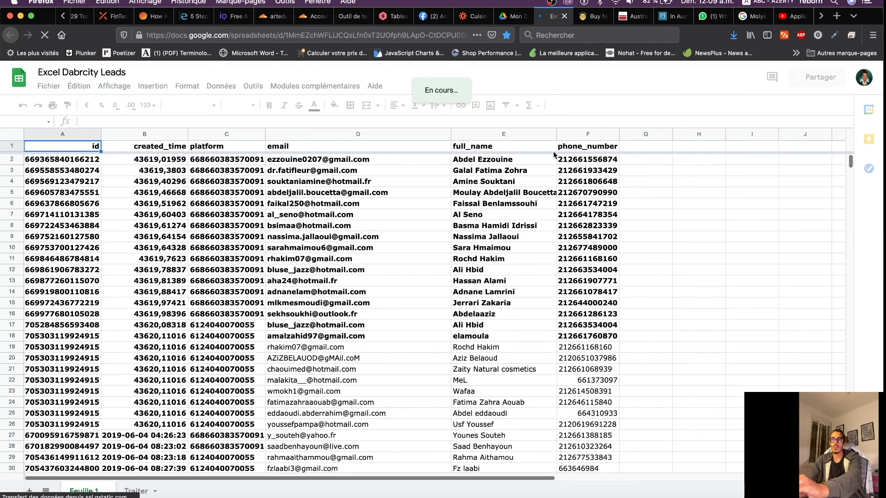
Freeze row 1 as the header row of the Excel Dabrcity Leads sheet
{"action": "left_click", "coordinate": [587, 147]}
{"action": "left_click", "coordinate": [44, 149]}
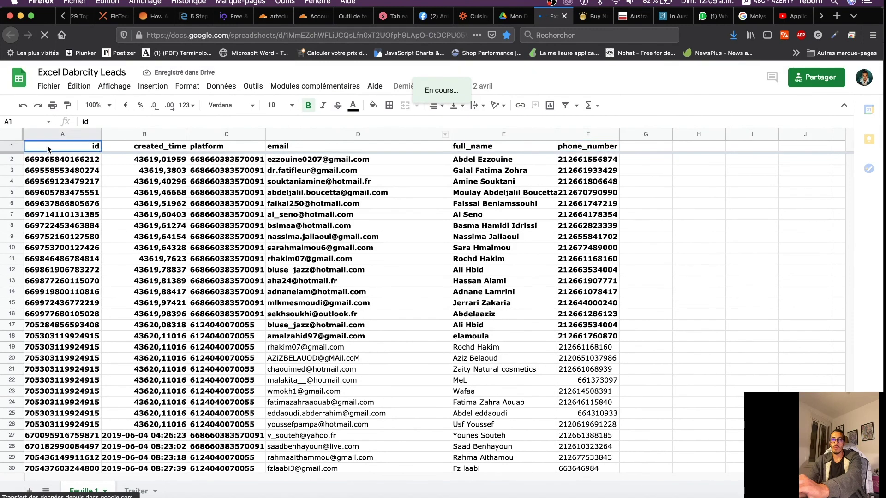
{"action": "left_click", "coordinate": [13, 147]}
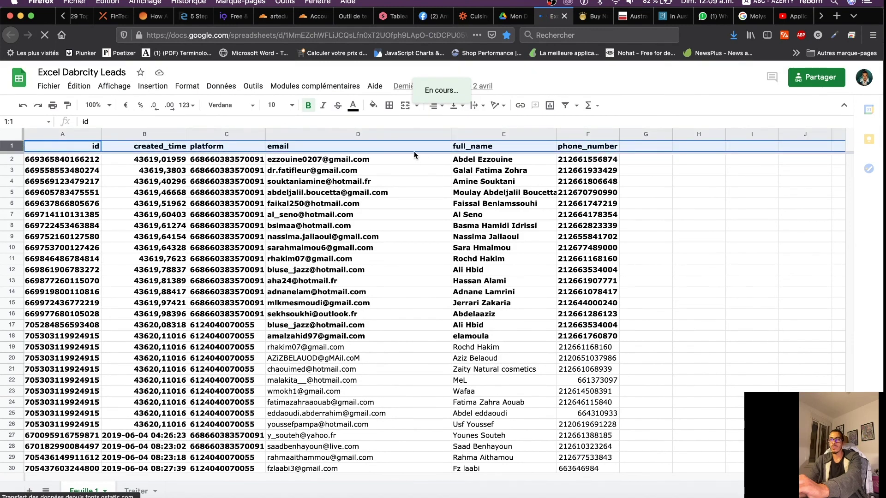
{"action": "left_click", "coordinate": [112, 87]}
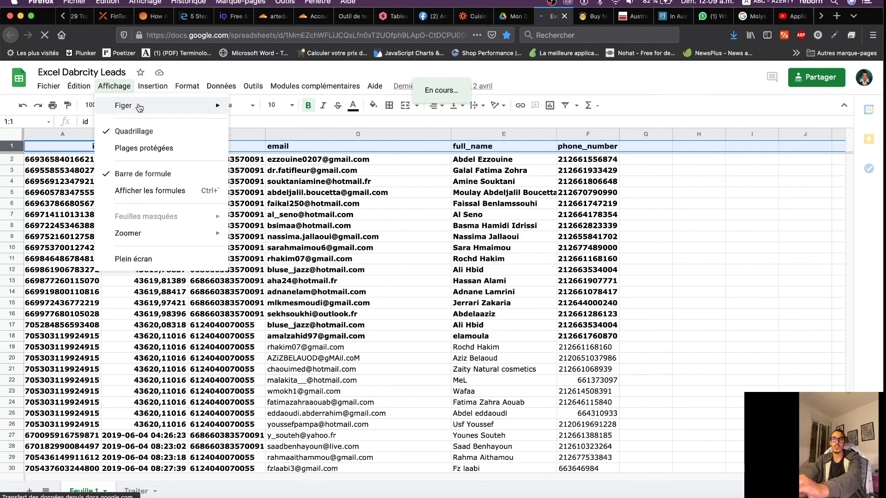
{"action": "mouse_move", "coordinate": [138, 107]}
{"action": "left_click", "coordinate": [264, 126]}
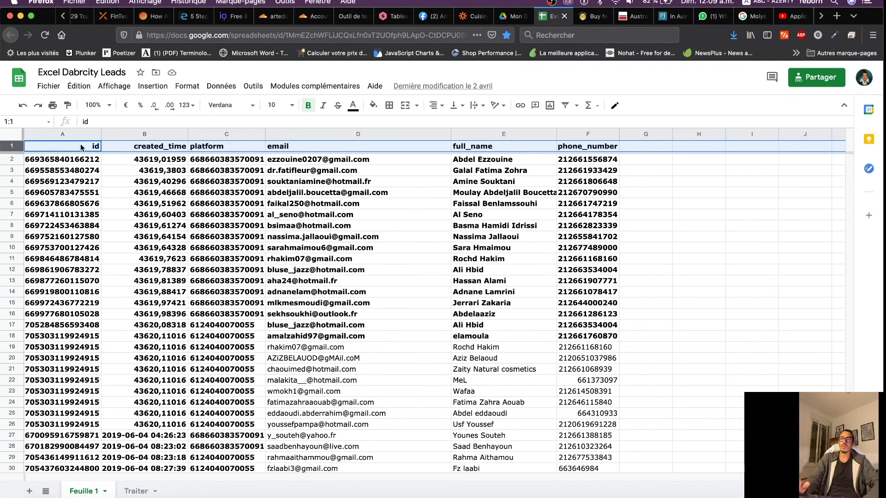
Sort the sheet A to Z by column A
{"action": "right_click", "coordinate": [94, 135]}
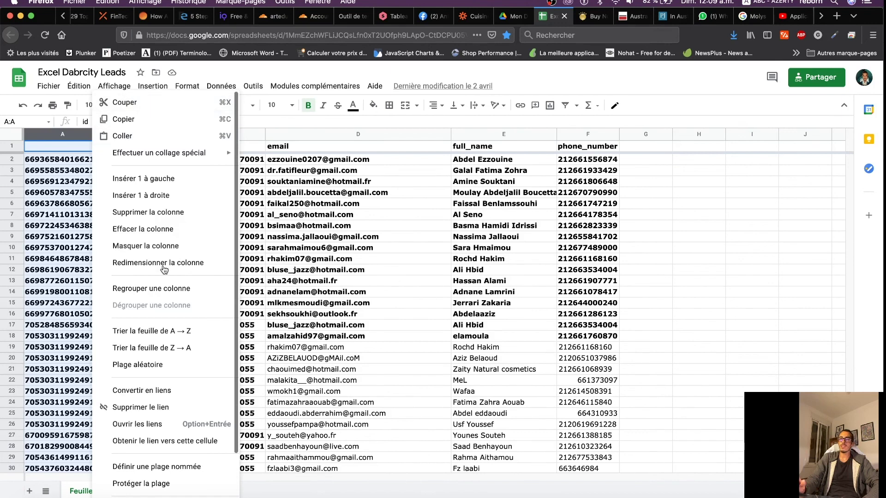
{"action": "left_click", "coordinate": [153, 333]}
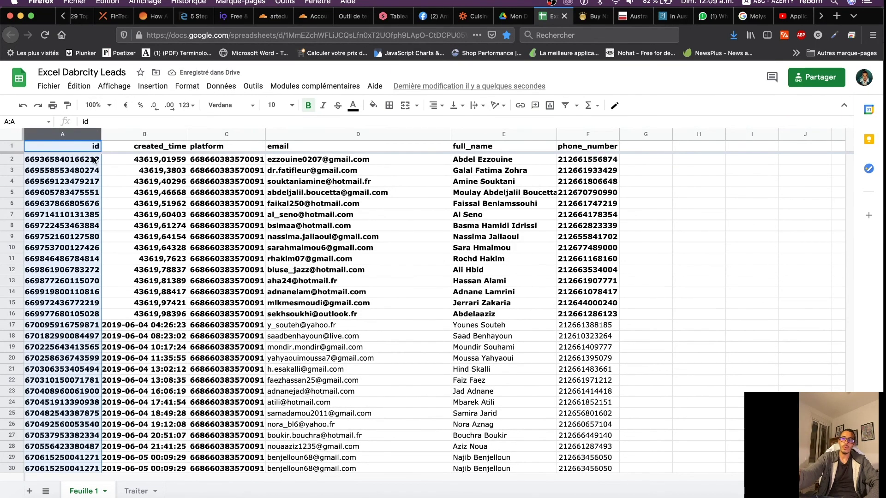
{"action": "left_click", "coordinate": [12, 147]}
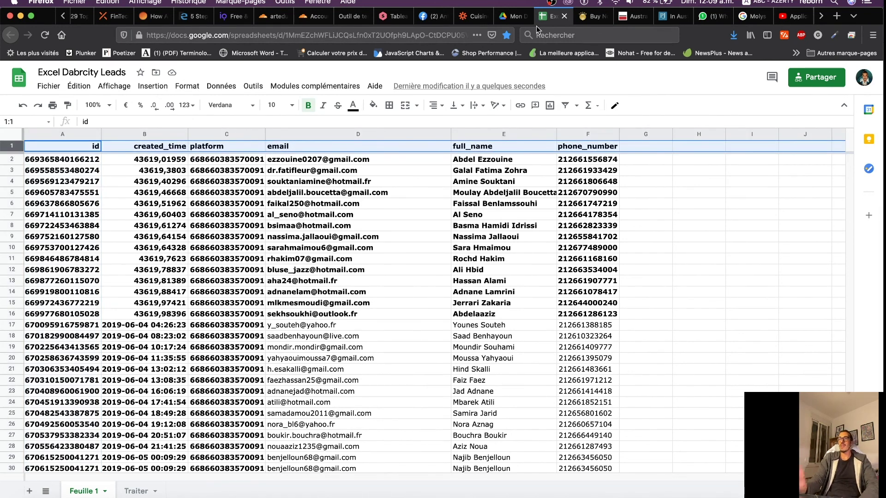
{"action": "left_click", "coordinate": [514, 20]}
Check the Create Spreadsheet Row test result and turn on the Zap, which fails with an access_token error
{"action": "left_click", "coordinate": [468, 19]}
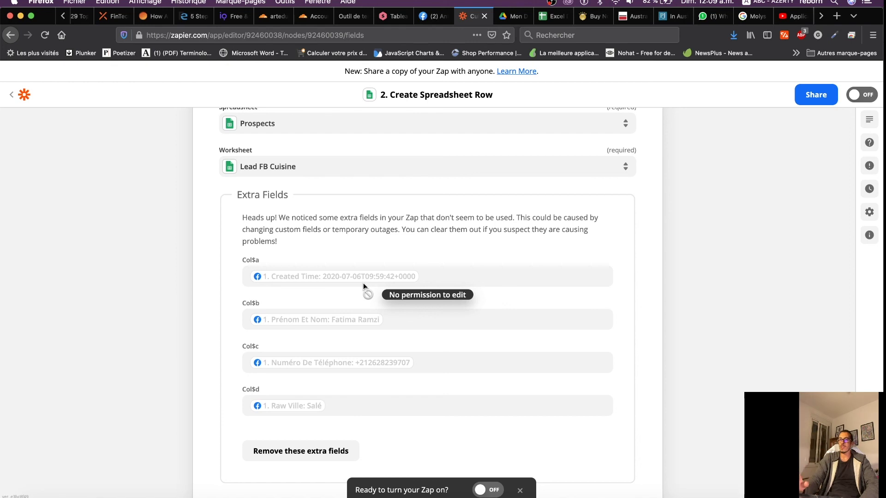
{"action": "scroll", "coordinate": [364, 287], "scroll_direction": "down", "scroll_amount": 5}
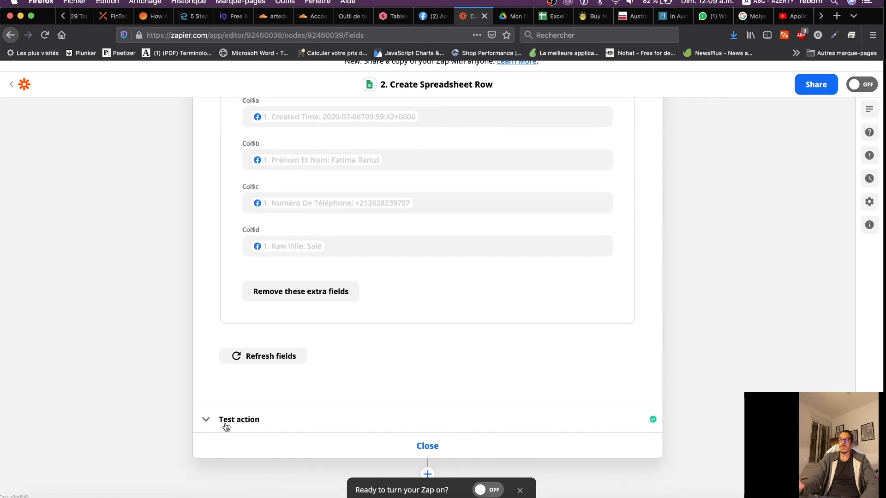
{"action": "left_click", "coordinate": [320, 421]}
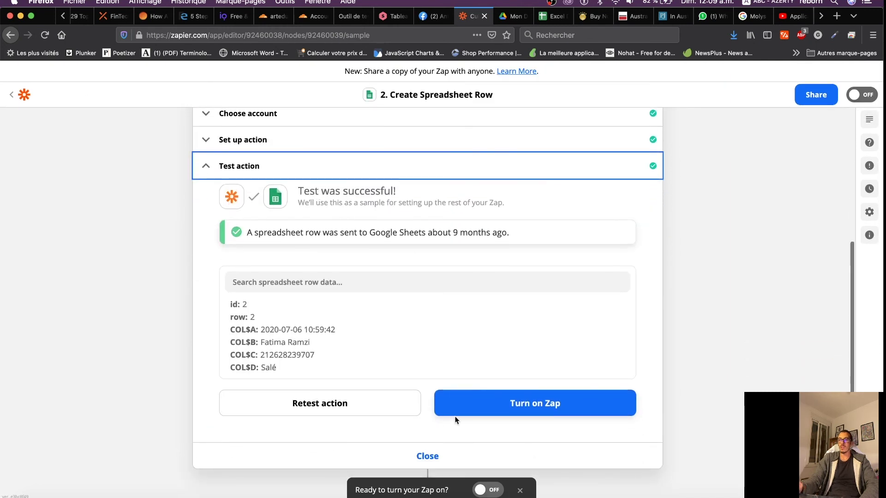
{"action": "left_click", "coordinate": [544, 409]}
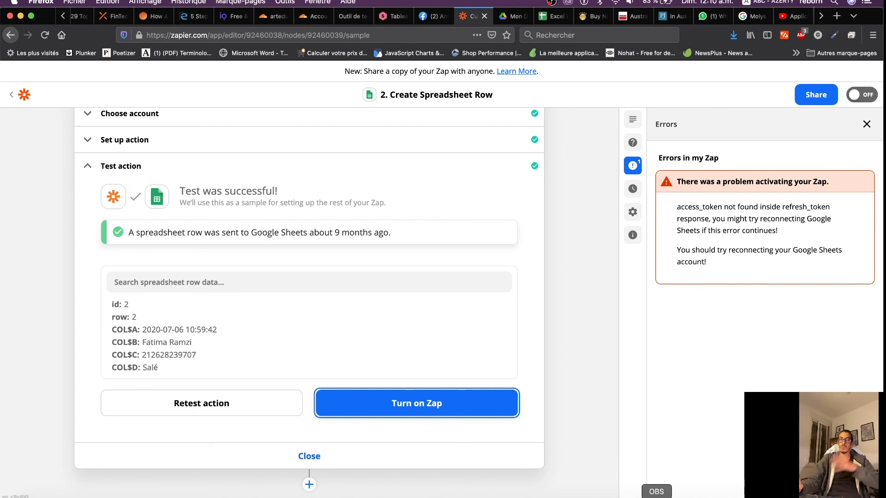
{"action": "key", "text": "super+Tab"}
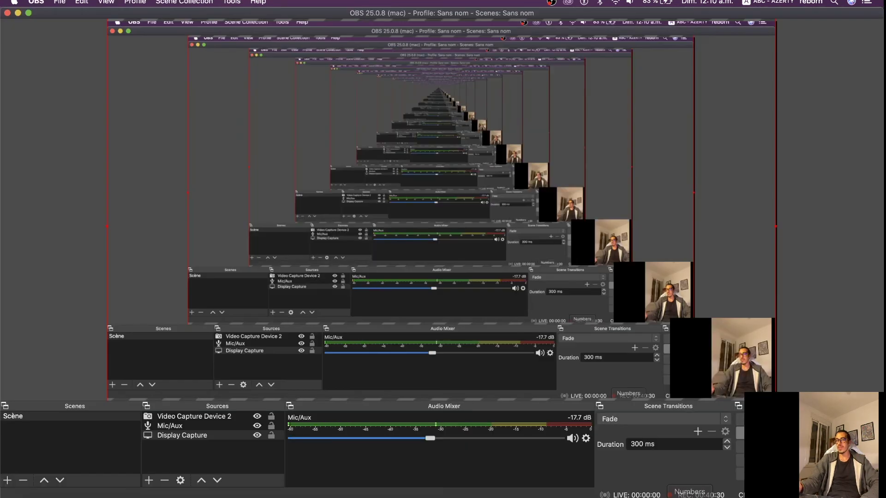